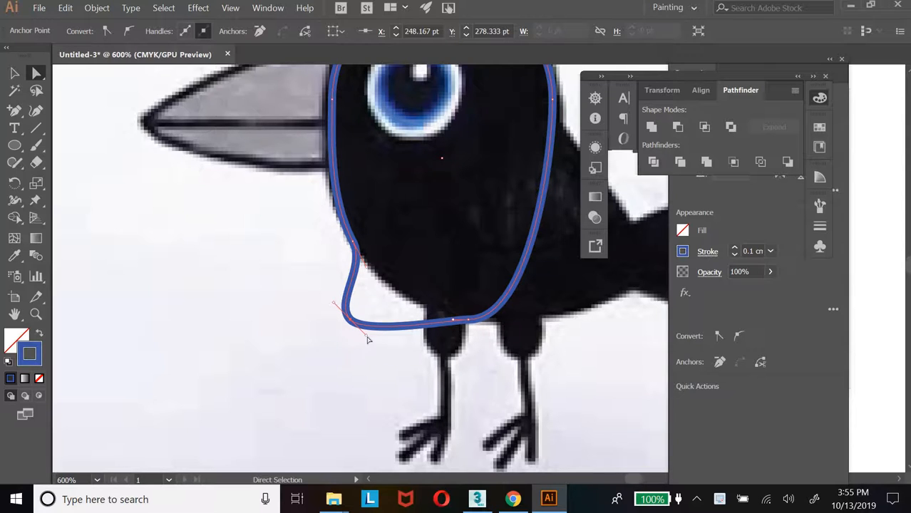
Convert the body outline's lower-left anchor into a point with independent handles and pull its outgoing handle downward
mouse_move(367, 337)
left_mouse_down()
mouse_move(407, 391)
mouse_move(368, 328)
mouse_move(401, 367)
mouse_move(405, 326)
mouse_move(399, 336)
mouse_move(343, 332)
mouse_move(343, 354)
left_mouse_up()
left_click_drag(16, 111, 78, 163)
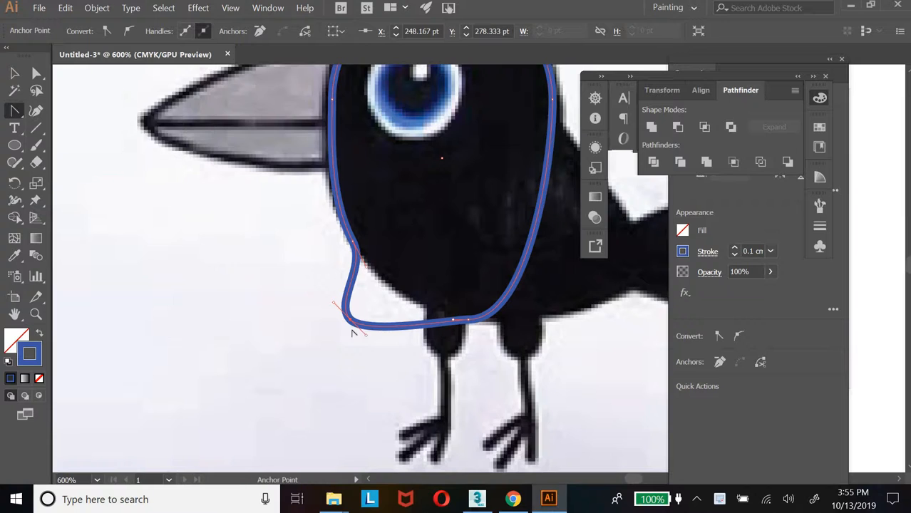
left_click(349, 320)
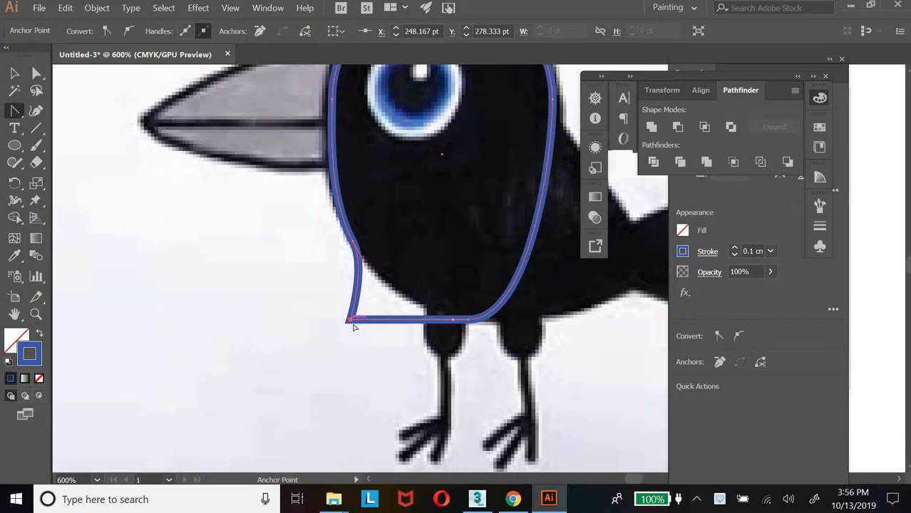
left_click_drag(351, 323, 332, 297)
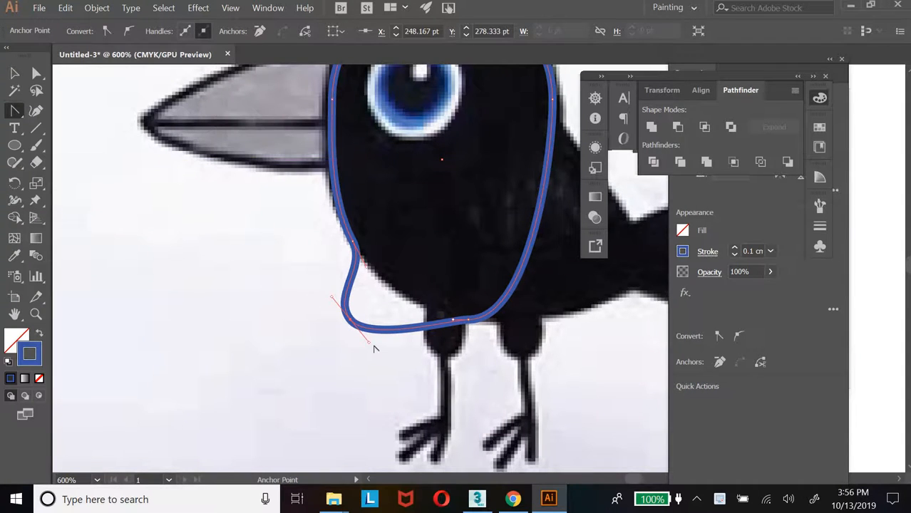
left_click_drag(380, 284, 330, 391)
key("ctrl")
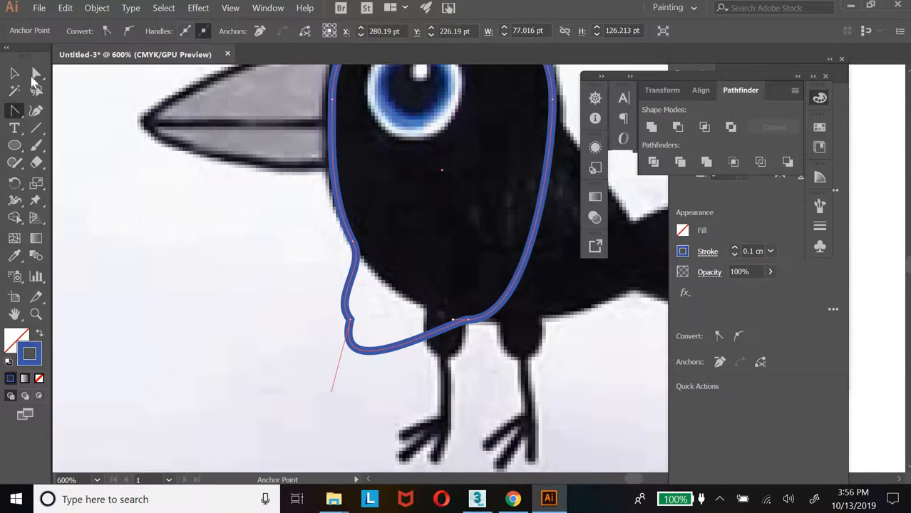
Move the lower-left anchor onto the point where the left thigh meets the belly, so the outline follows the belly edge
left_click(353, 243)
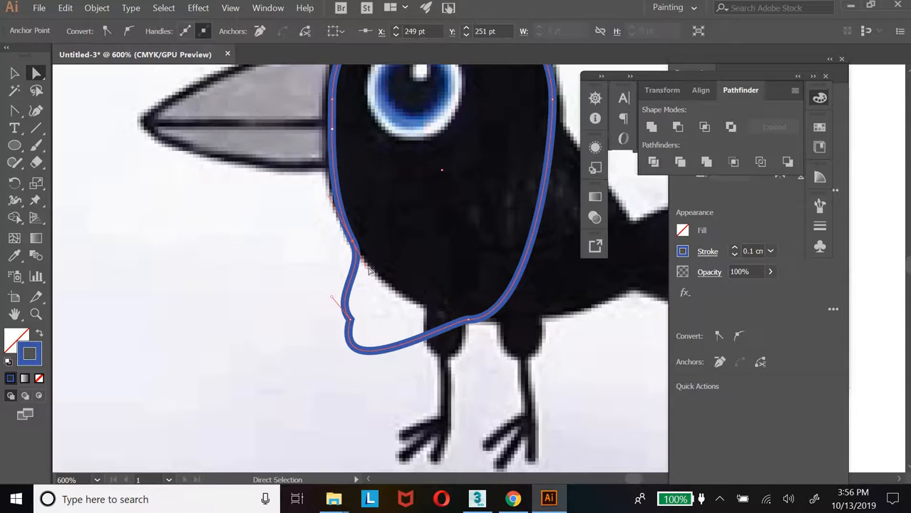
mouse_move(341, 274)
left_mouse_down()
mouse_move(315, 265)
mouse_move(403, 248)
mouse_move(327, 264)
left_mouse_up()
key("ctrl+z")
left_click_drag(350, 319, 396, 311)
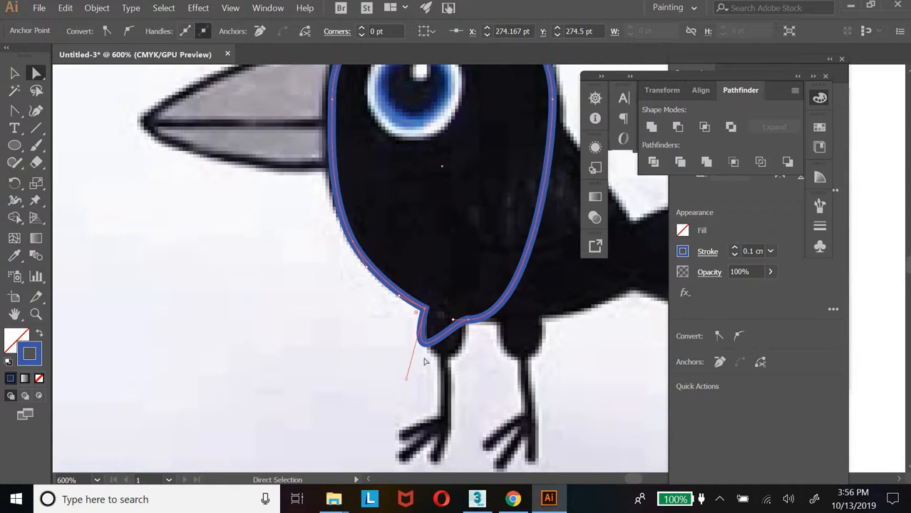
Pull the handle of the anchor at the left thigh's right side downward with the Anchor Point tool, so the curve wraps the thigh
left_click(455, 322)
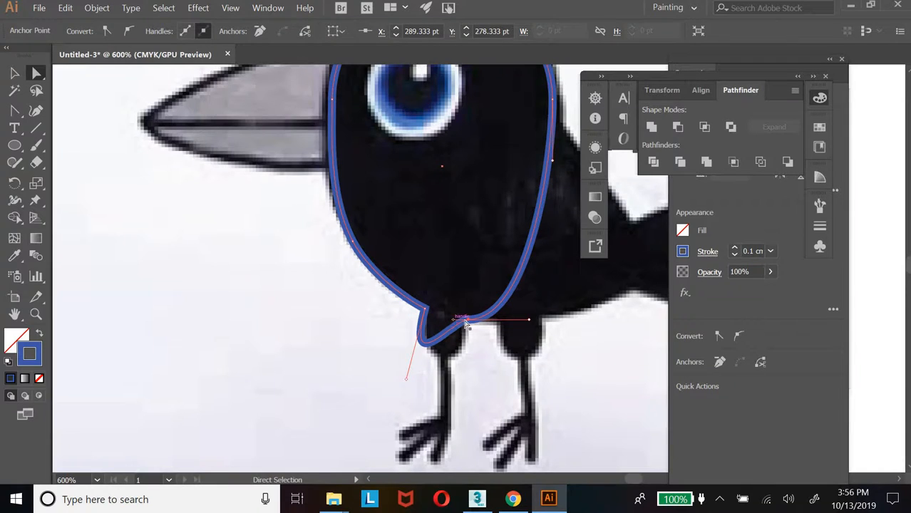
left_click(14, 110)
left_click_drag(457, 322, 473, 367)
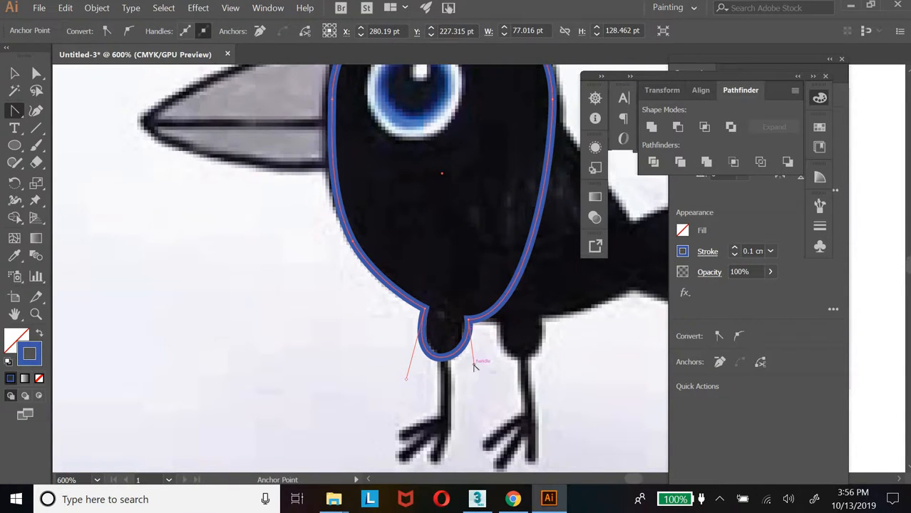
left_click(468, 324)
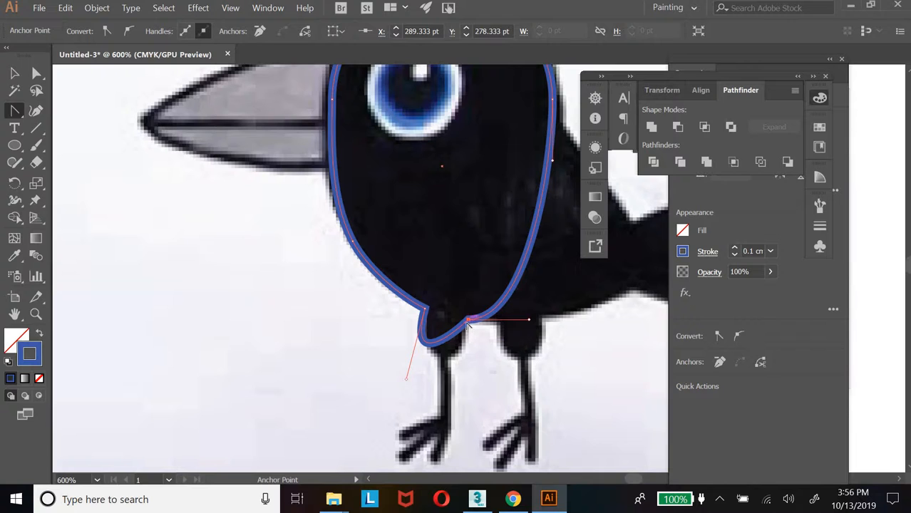
left_click_drag(468, 320, 474, 363)
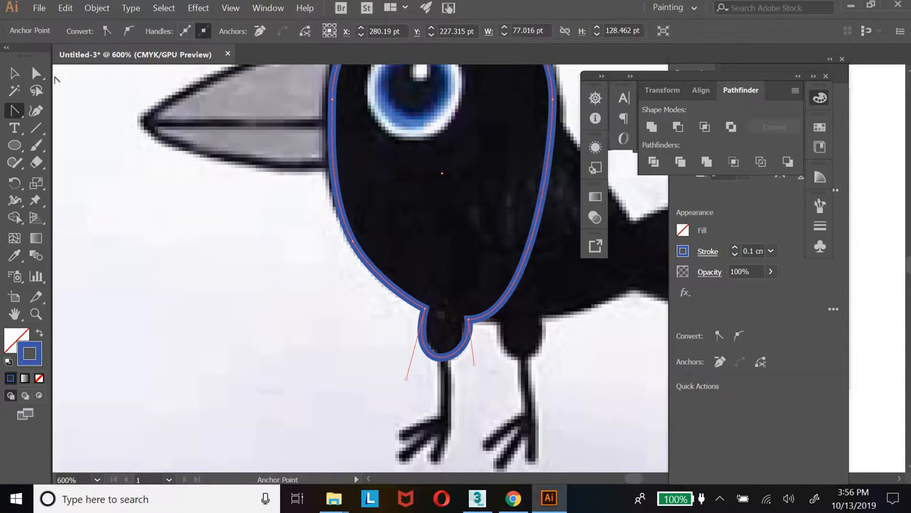
Draw both downward handles of the left thigh curve inward to narrow it to the thigh, and deselect the outline
key("a")
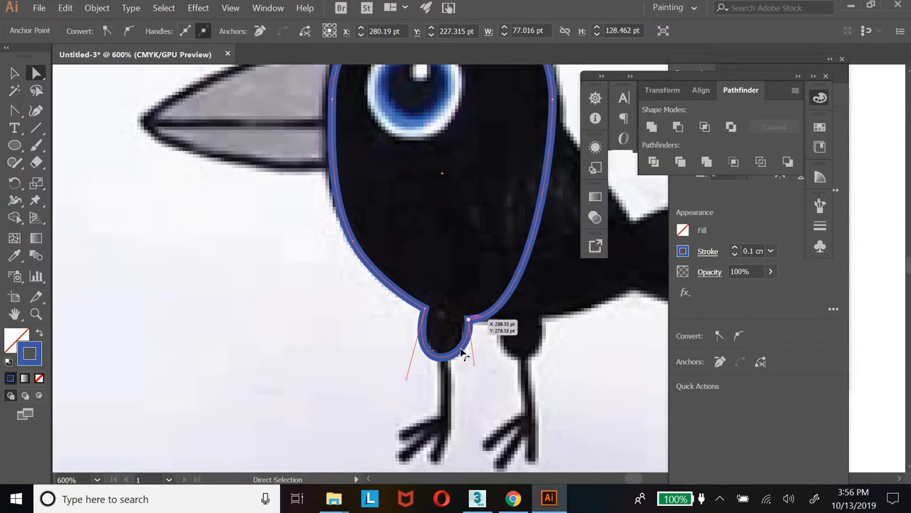
left_click_drag(473, 365, 467, 365)
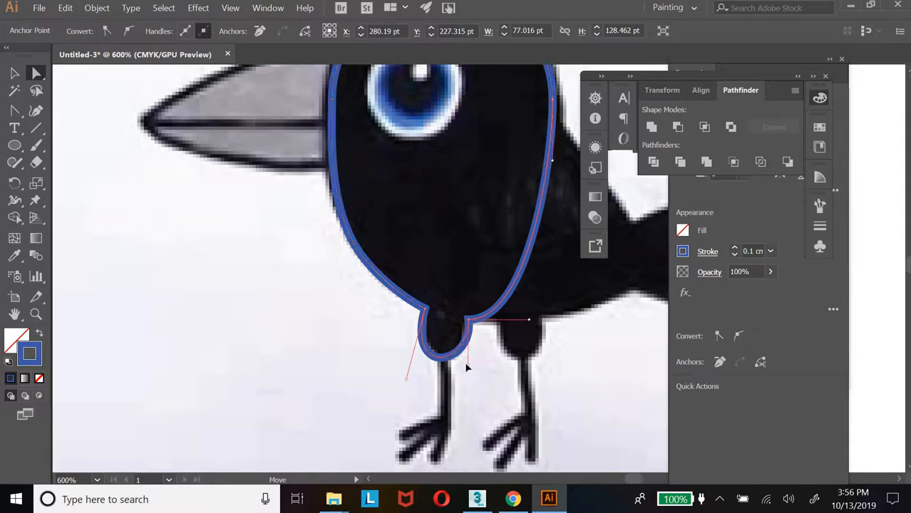
left_click(405, 381)
left_click_drag(406, 379, 418, 383)
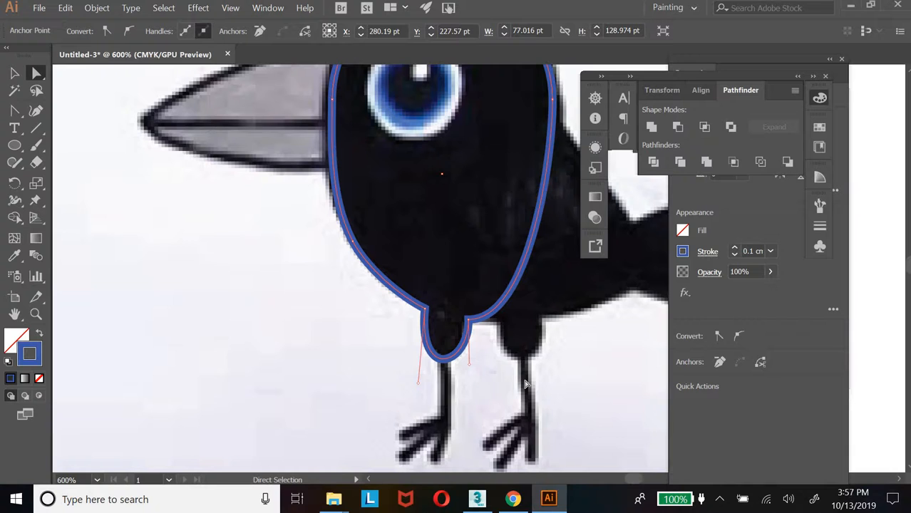
left_click(116, 328)
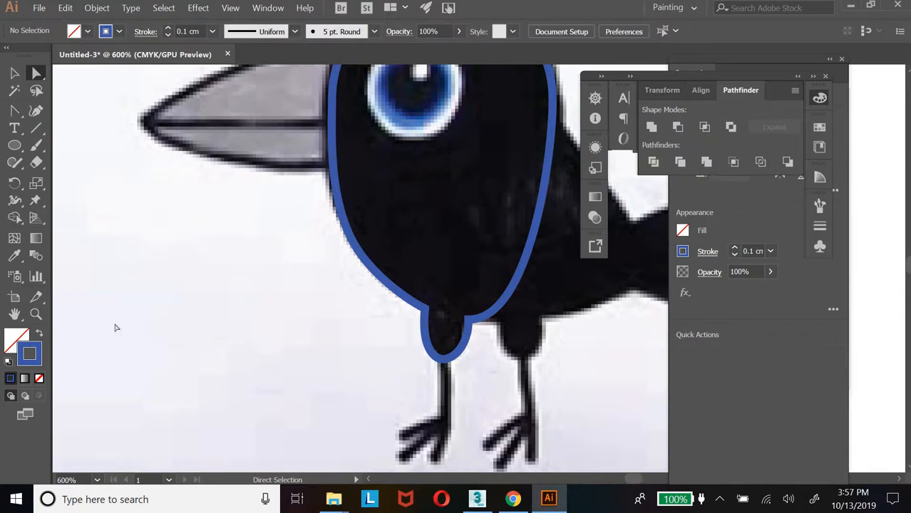
Align the downward handle on the left side of the left thigh curve vertically beneath its anchor
left_click(35, 314)
left_click(407, 321)
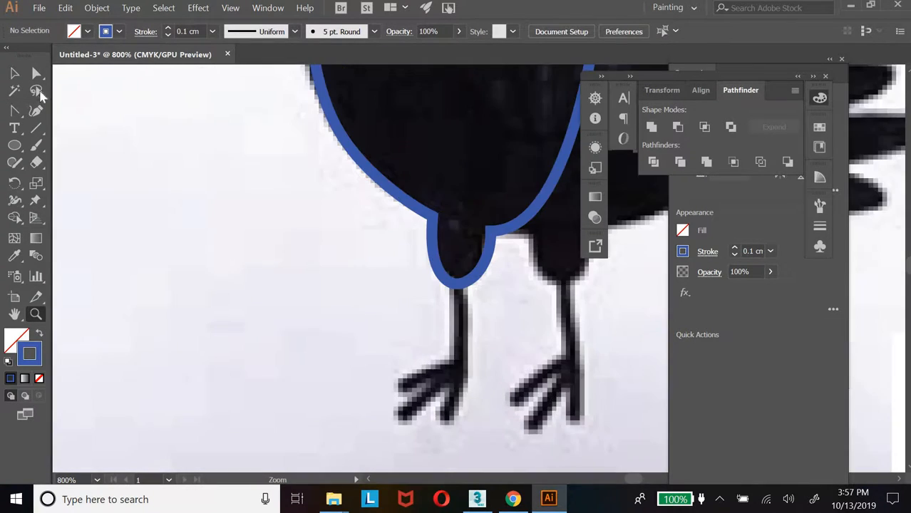
left_click(35, 73)
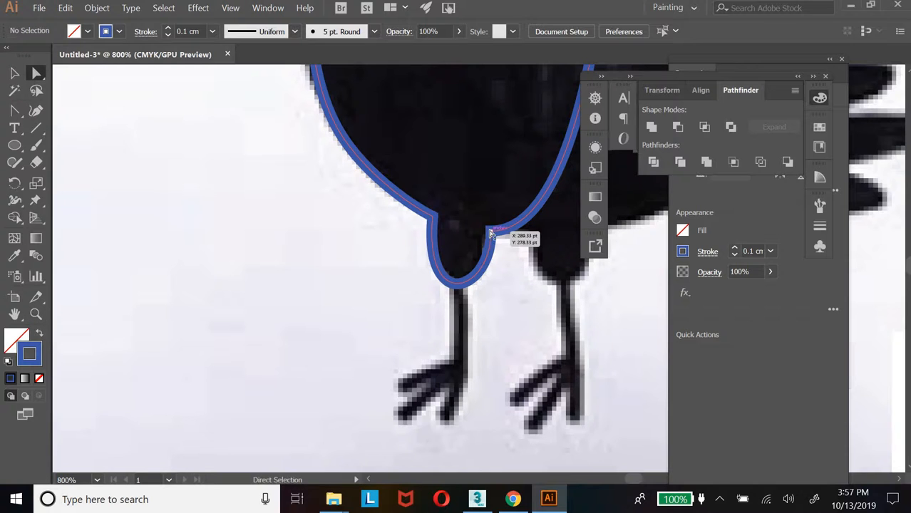
left_click_drag(492, 231, 491, 289)
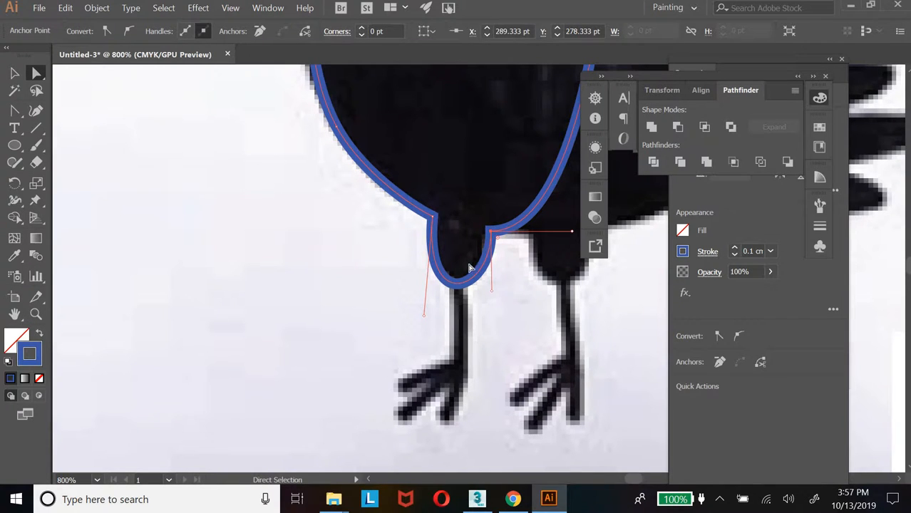
scroll(480, 288, "up", 5)
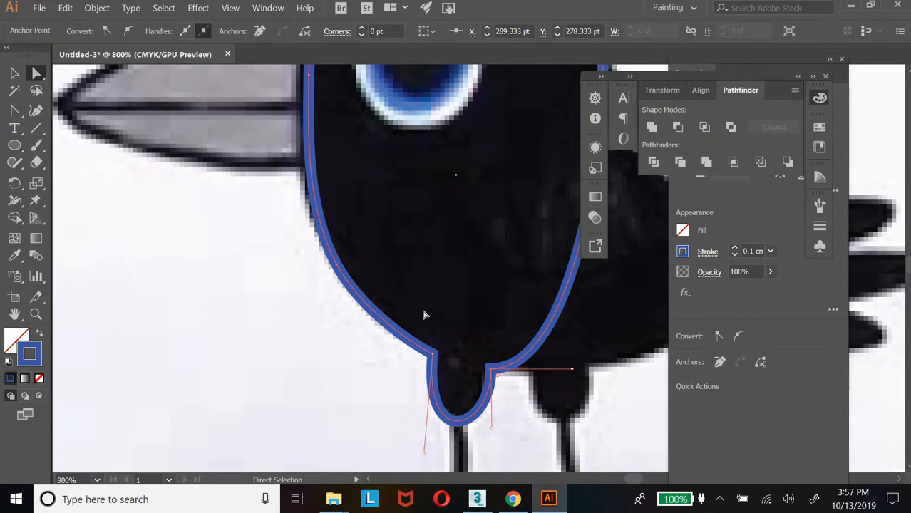
scroll(424, 316, "down", 3)
left_click_drag(424, 373, 432, 377)
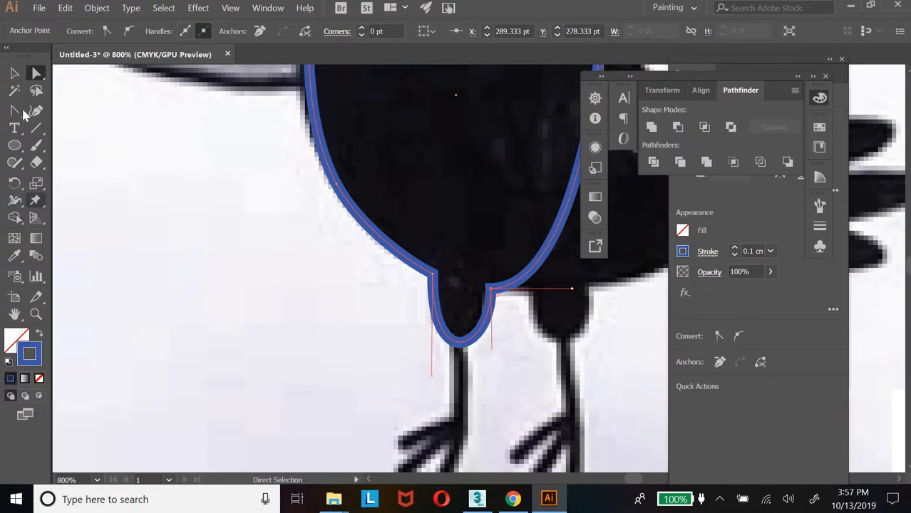
Add one anchor point on each side of the left thigh curve, about halfway down
left_click_drag(14, 110, 66, 127)
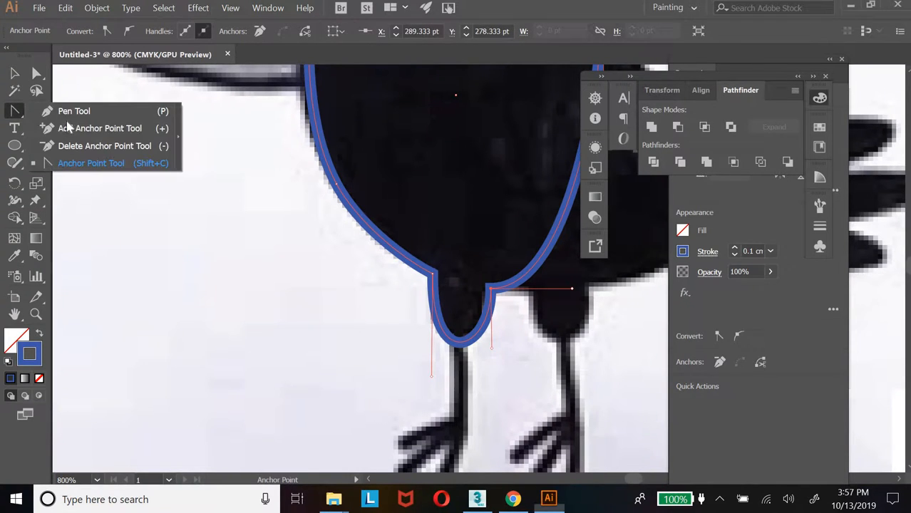
left_click(110, 132)
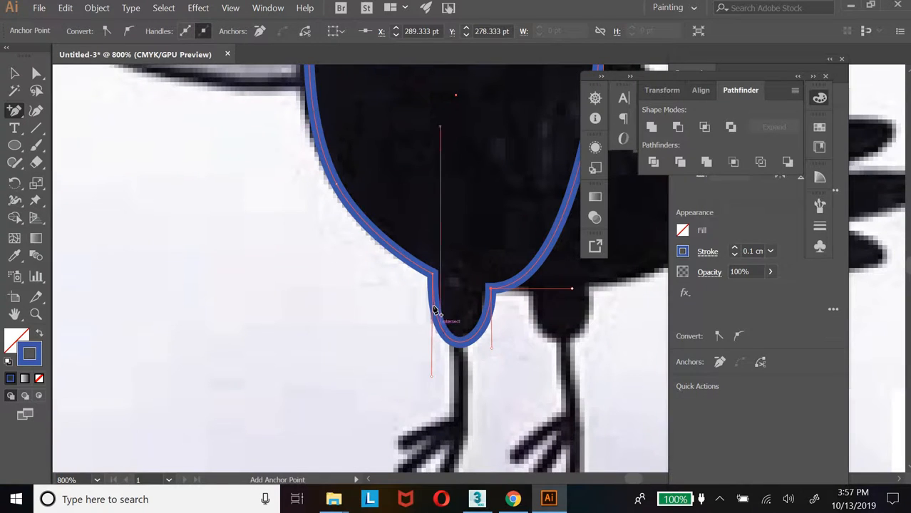
left_click(438, 313)
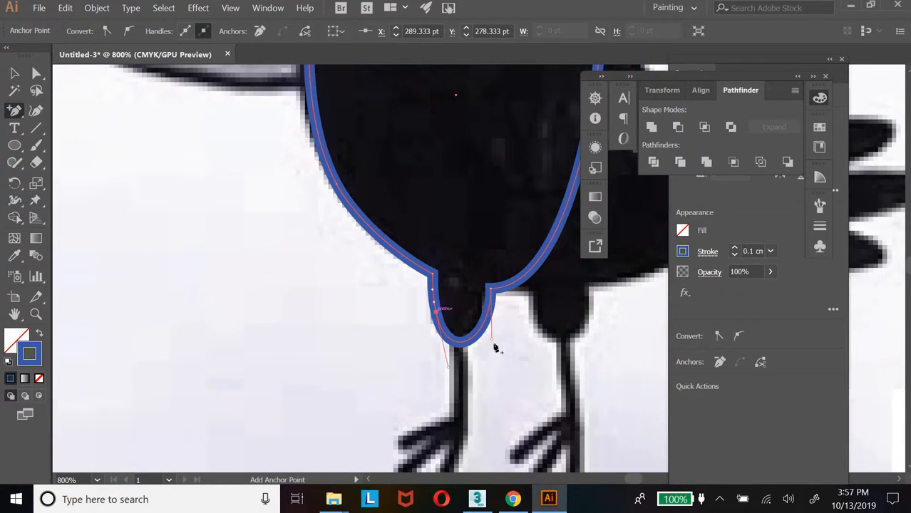
left_click(487, 321)
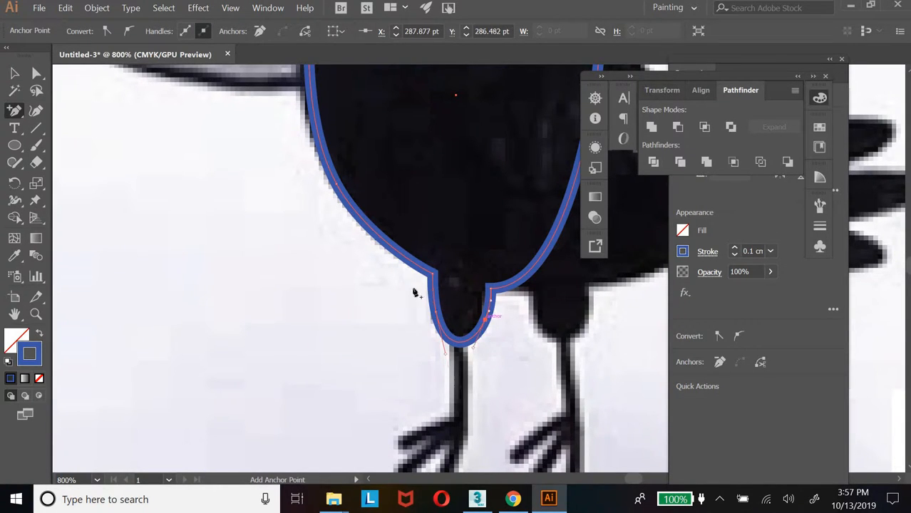
Adjust the lower handles of the two new thigh anchors to shape a flatter, rounder thigh bottom
left_click(37, 74)
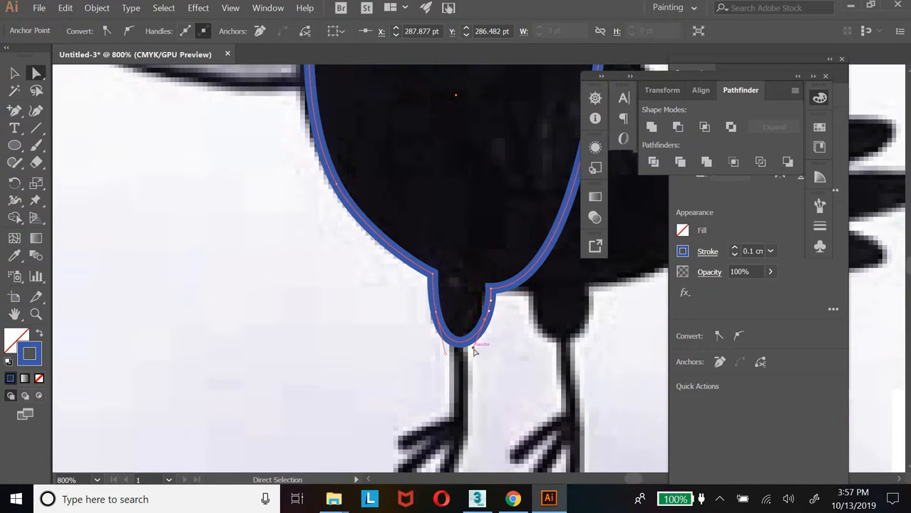
left_click_drag(478, 350, 440, 347)
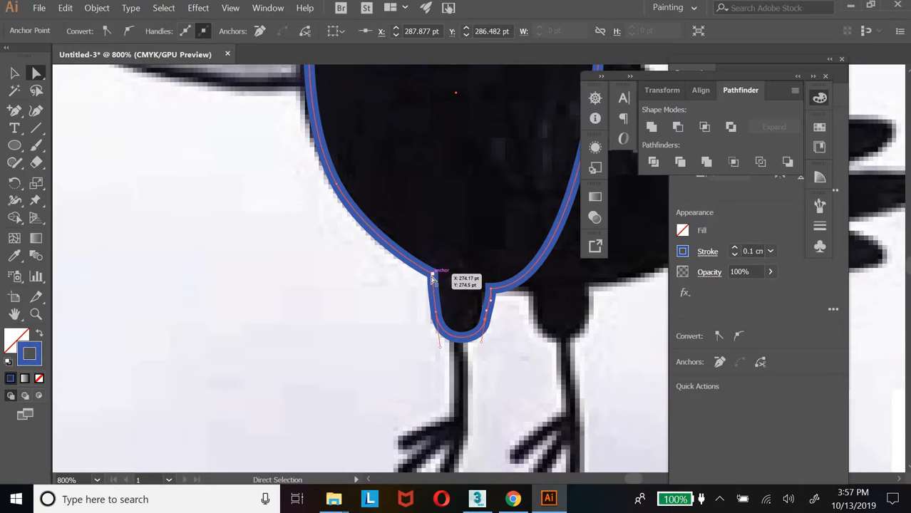
left_click(437, 313)
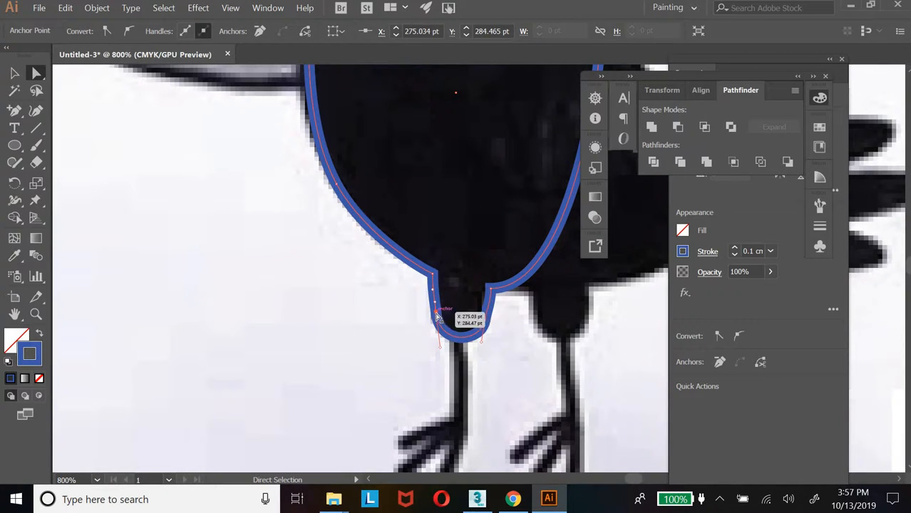
left_click_drag(432, 314, 427, 315)
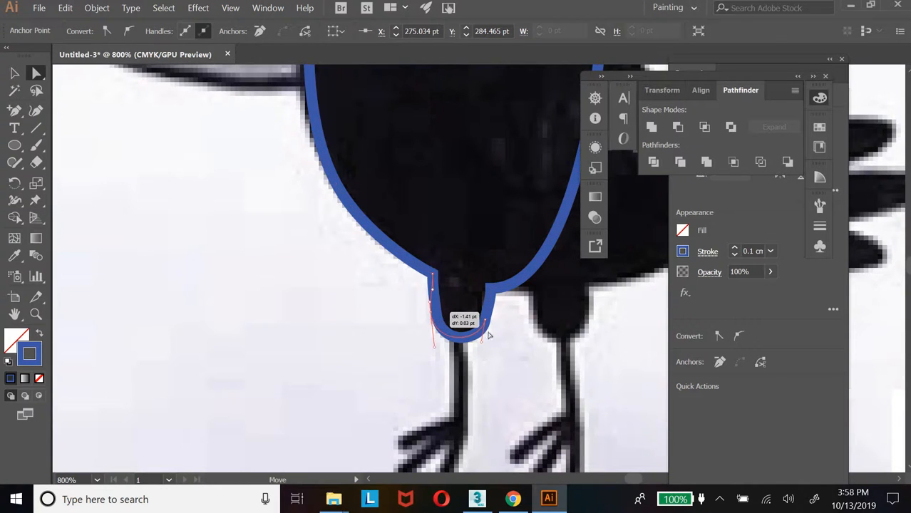
left_click_drag(489, 326, 492, 325)
left_click_drag(505, 357, 498, 330)
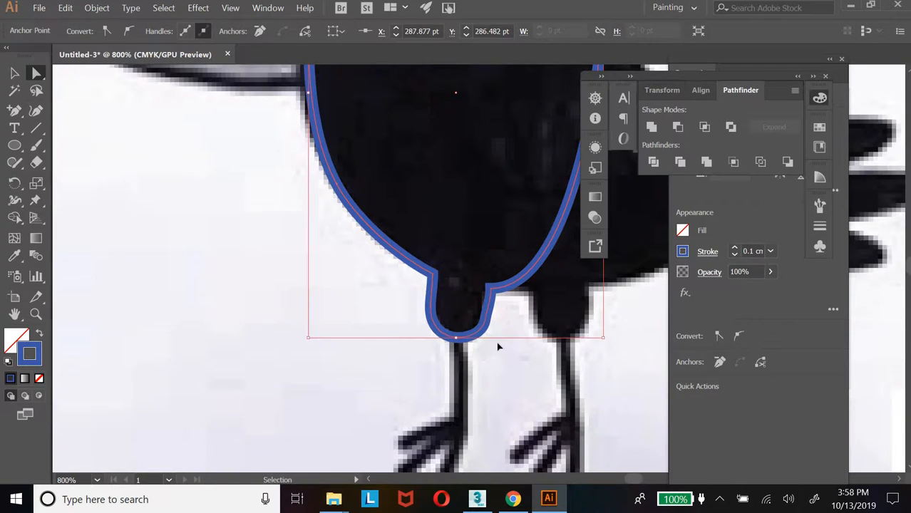
key("ctrl+z")
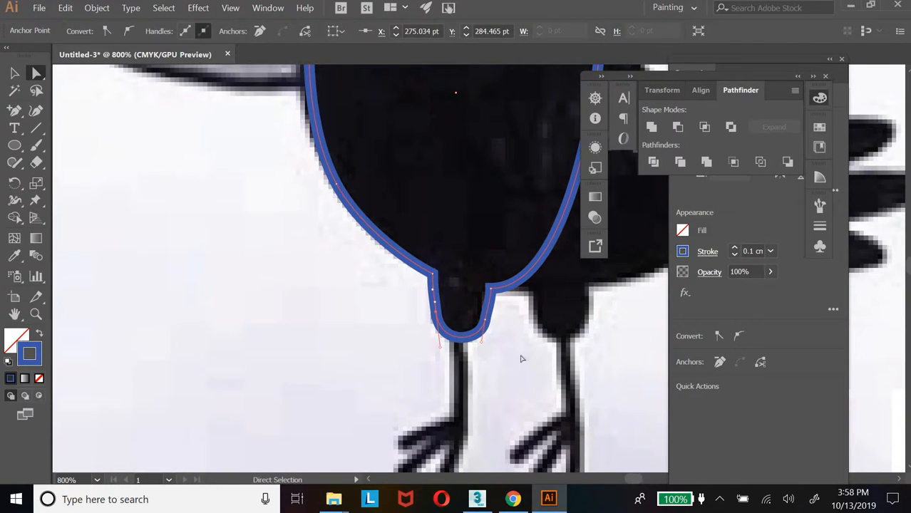
left_click(522, 383)
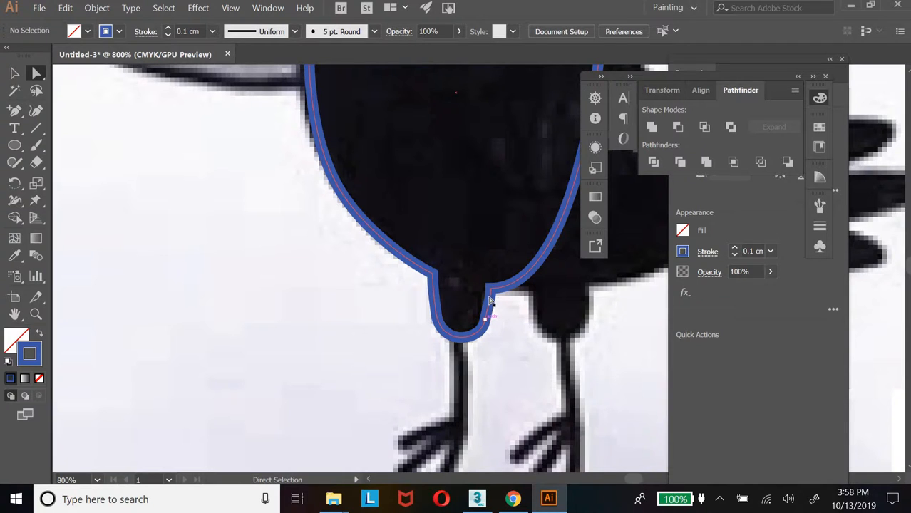
Move the corner anchor where the left thigh's right side meets the belly to about X 287.83 pt, Y 278.29 pt
left_click(491, 291)
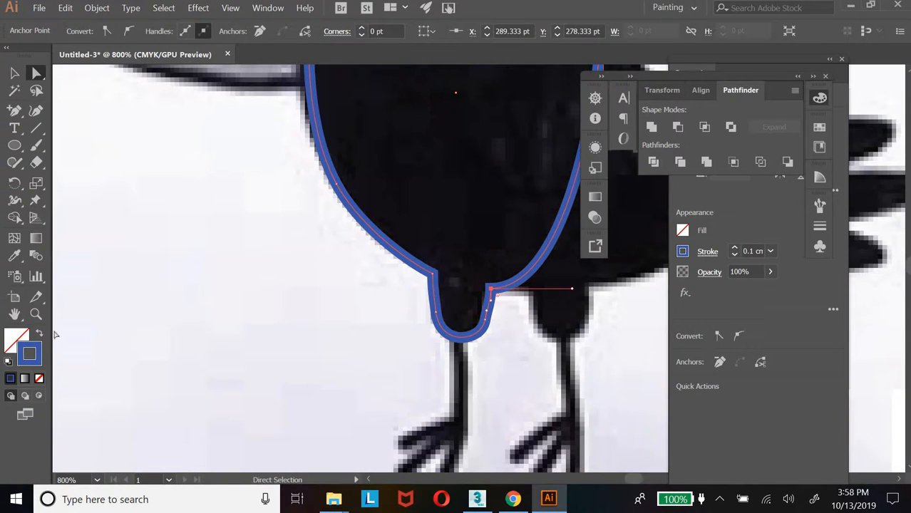
left_click(36, 314)
left_click(414, 288)
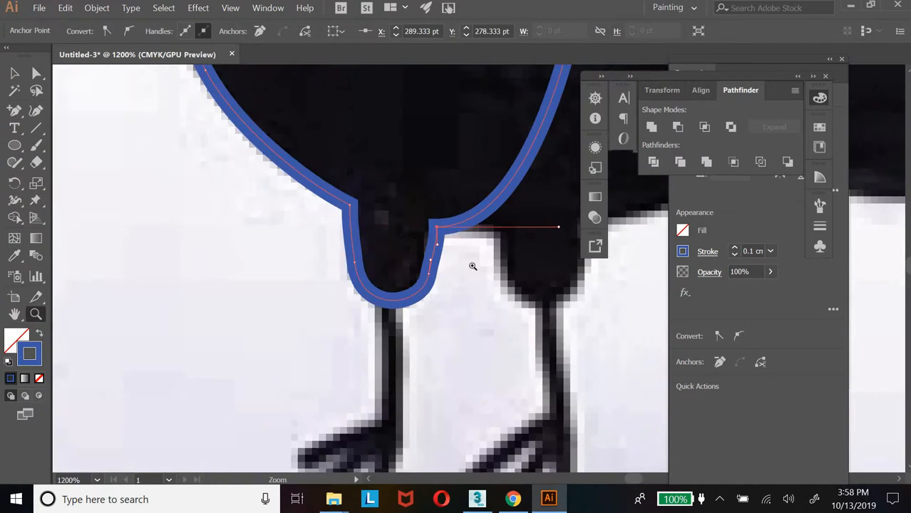
left_click(501, 261)
left_click(481, 260)
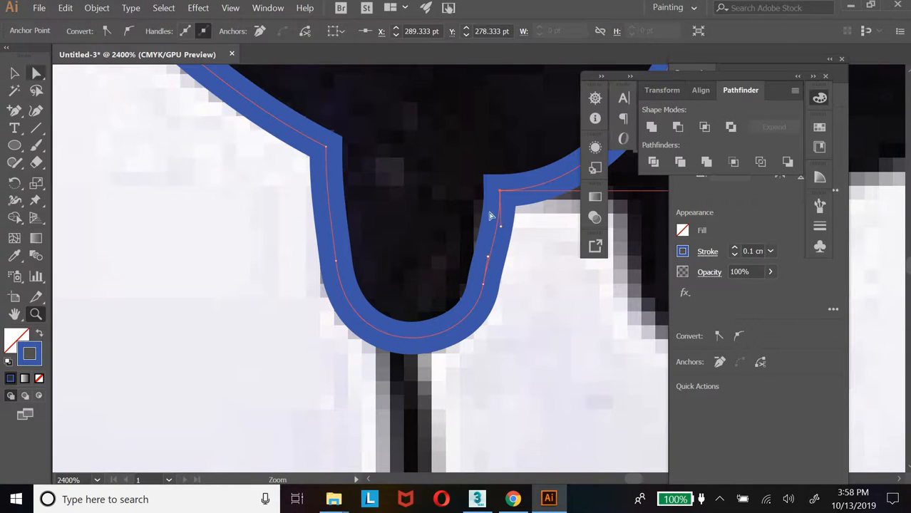
key("a")
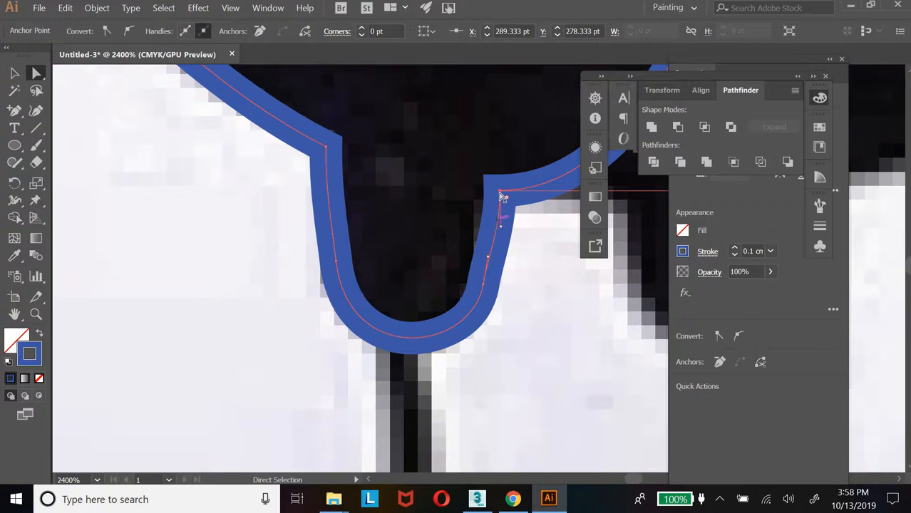
left_click_drag(502, 196, 485, 255)
left_click(531, 334)
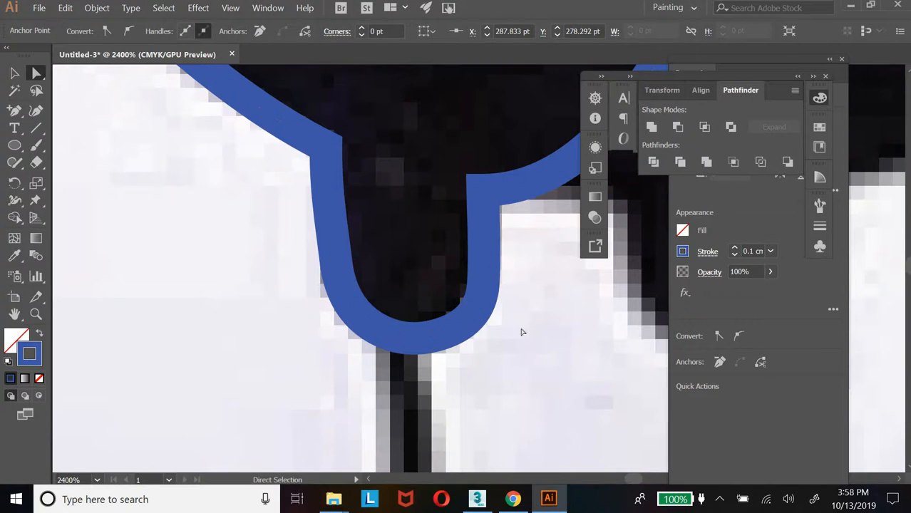
Add two anchor points on the body outline's lower right curve, between the left thigh and the tail side, above the right thigh
left_click(35, 314)
left_click(545, 194, "alt")
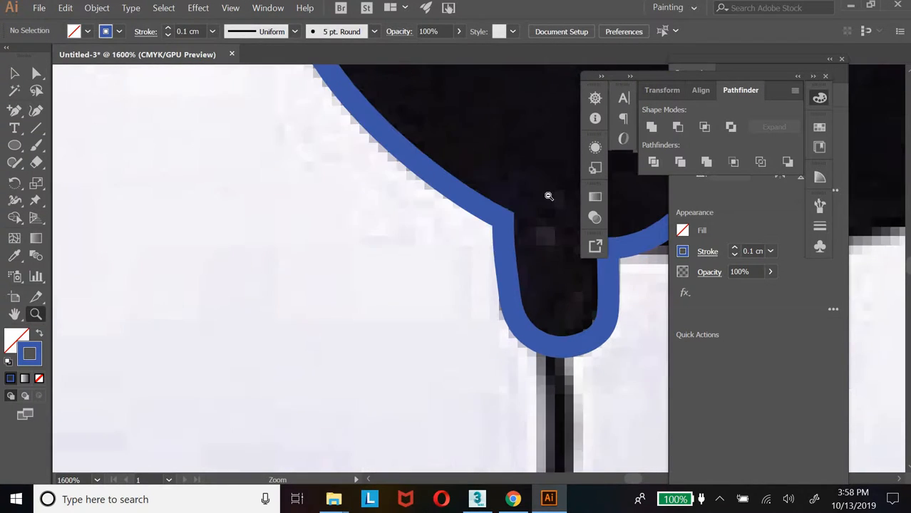
left_click(491, 195, "alt")
left_click(491, 264, "alt")
left_click(516, 301, "alt")
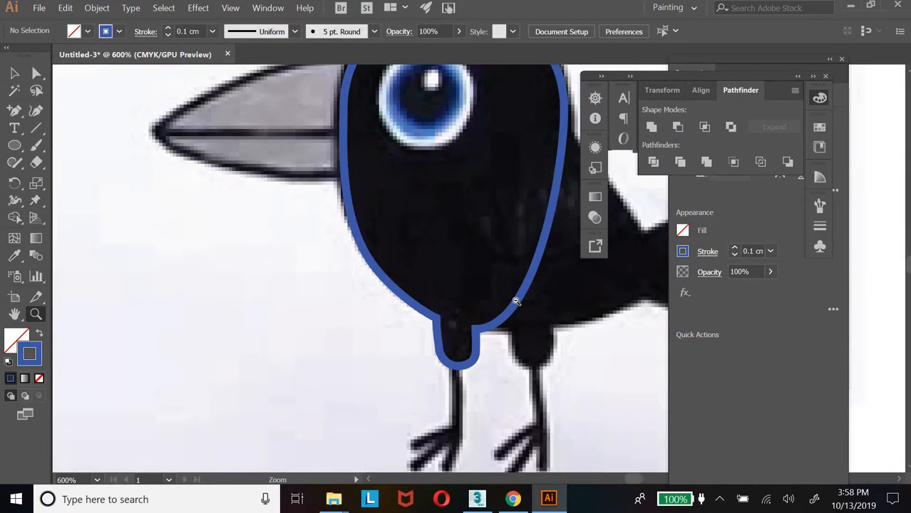
left_click(513, 301, "alt")
left_click(14, 314)
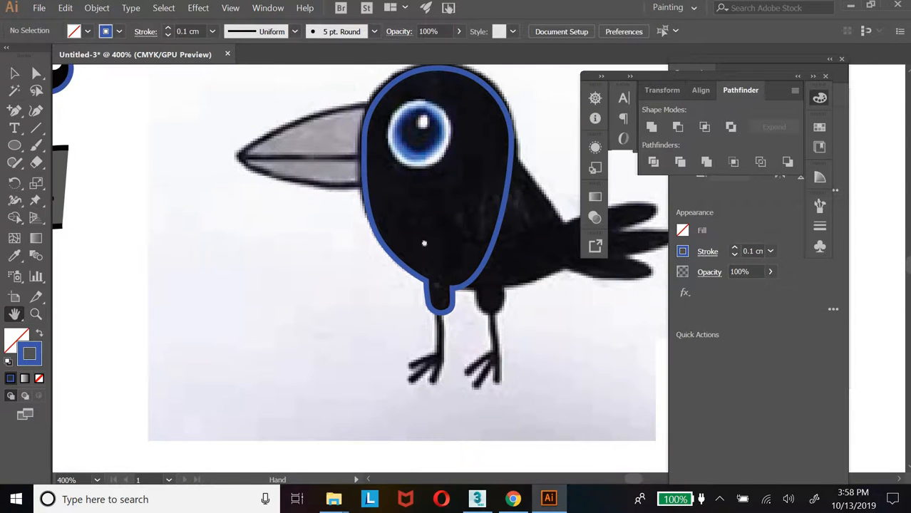
left_click_drag(423, 240, 353, 239)
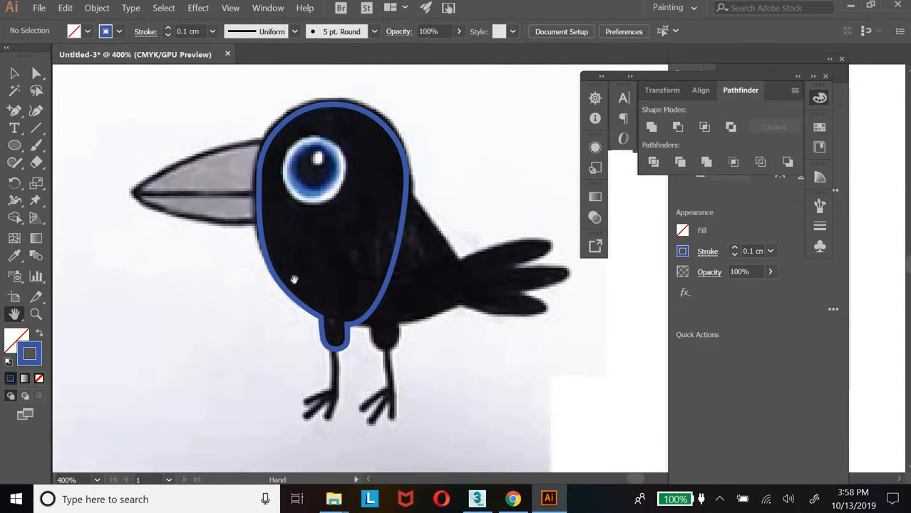
key("a")
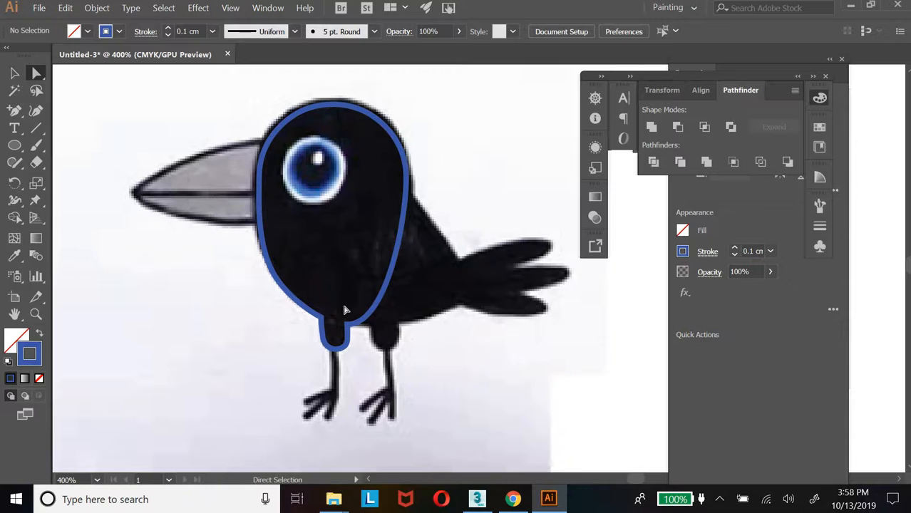
left_click(14, 111)
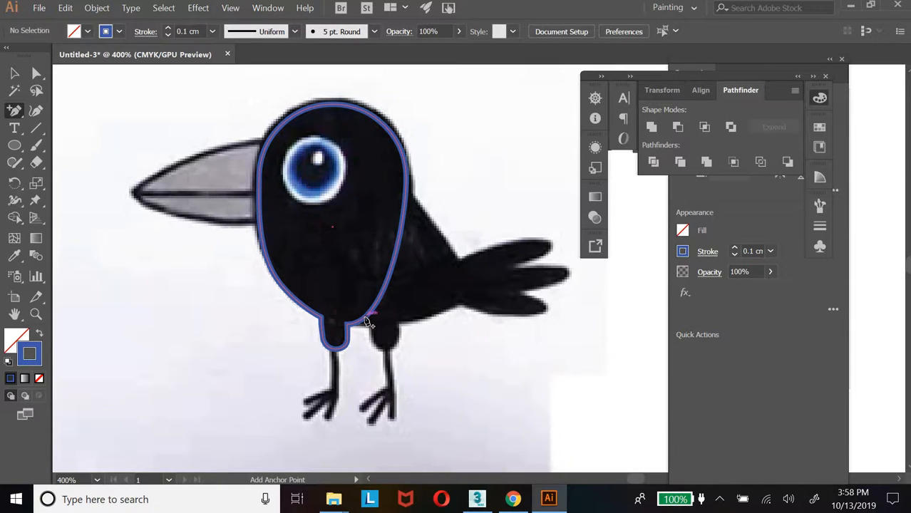
left_click(380, 305)
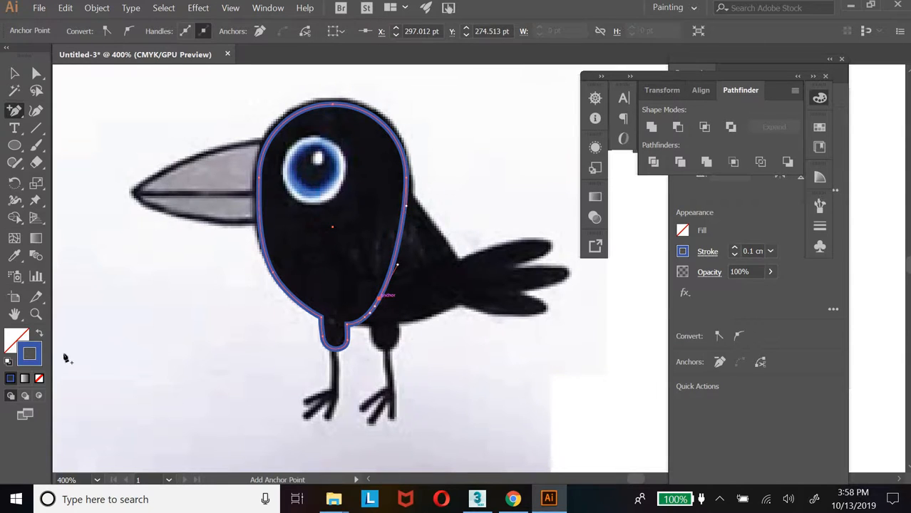
Move the two new anchors to the right thigh's upper corners, about X 299.83 pt, Y 279.92 pt and X 314.75 pt, Y 278.08 pt
left_click(35, 314)
left_click(455, 276)
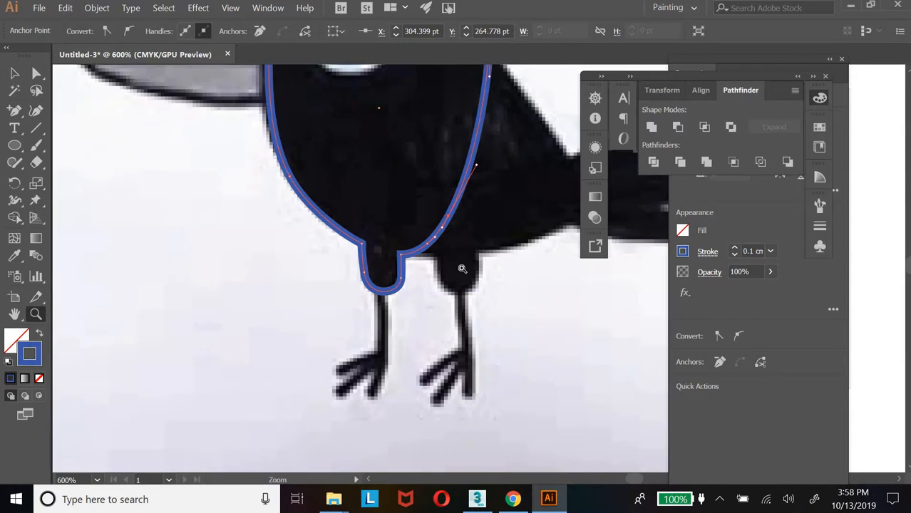
left_click(496, 244)
left_click(482, 233)
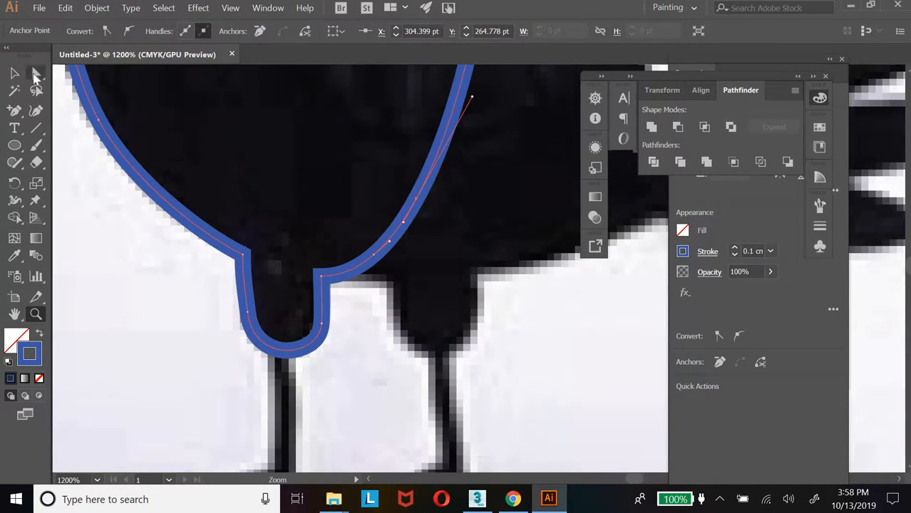
key("a")
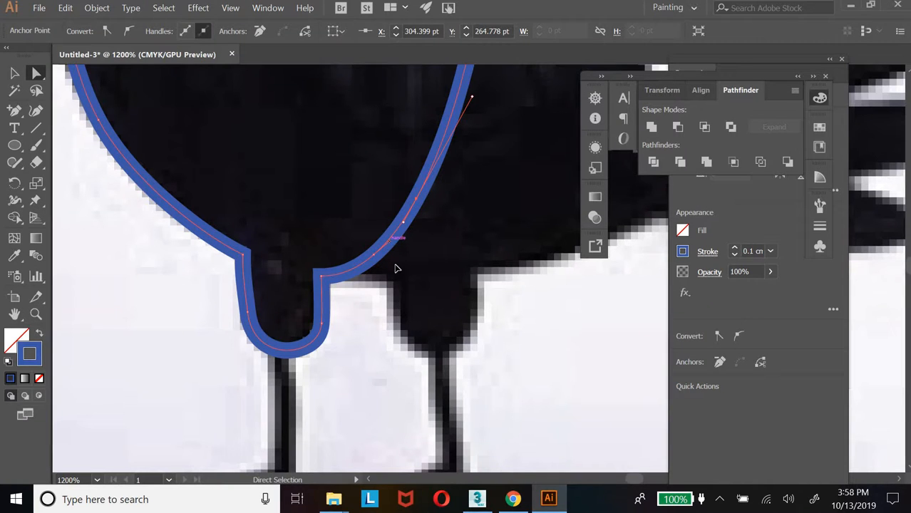
left_click_drag(392, 238, 402, 269)
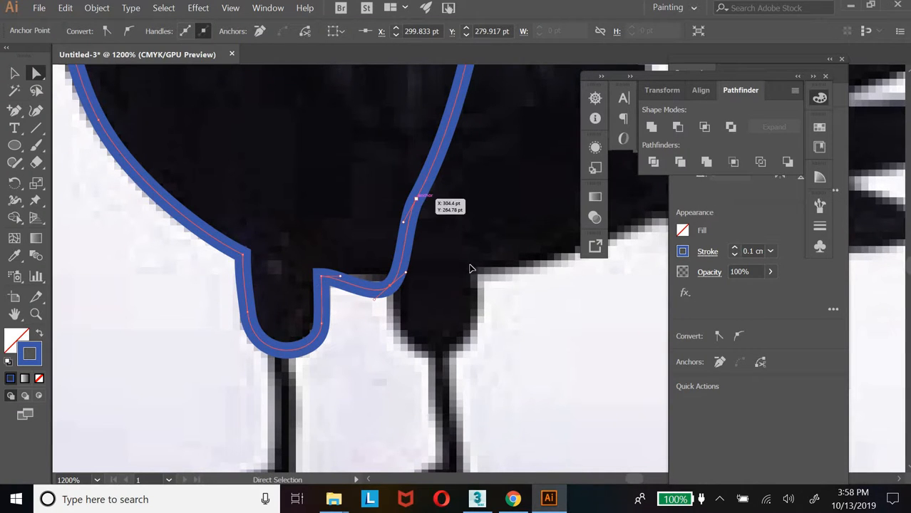
left_click_drag(417, 198, 474, 274)
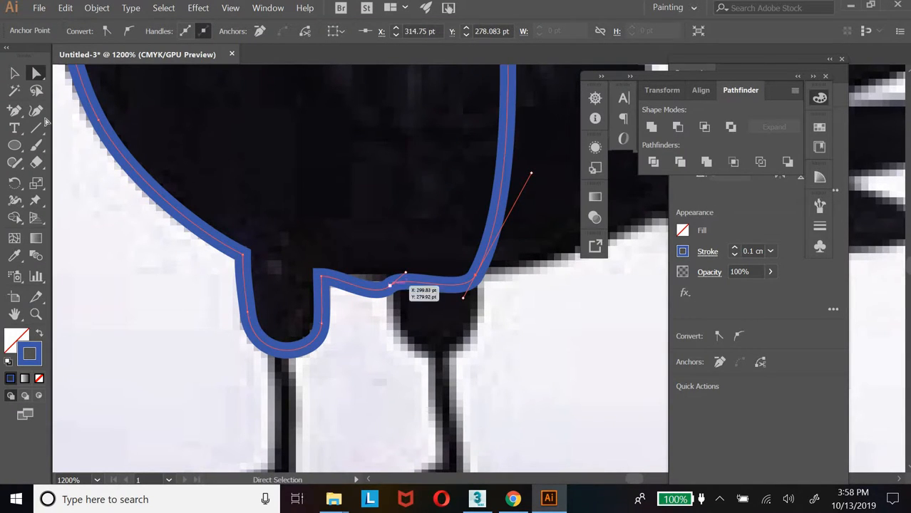
Pull the facing handles of both right thigh corner anchors downward independently to form the rounded right thigh
key("plus")
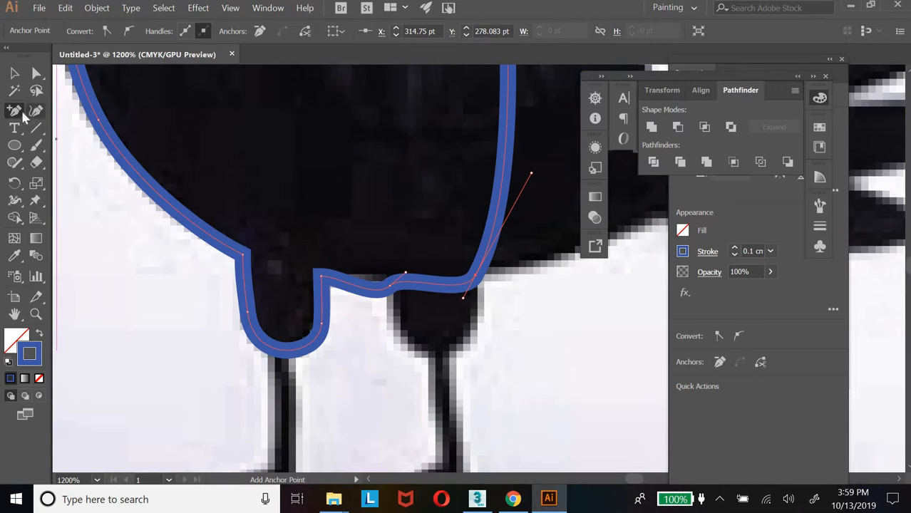
left_click_drag(15, 111, 71, 158)
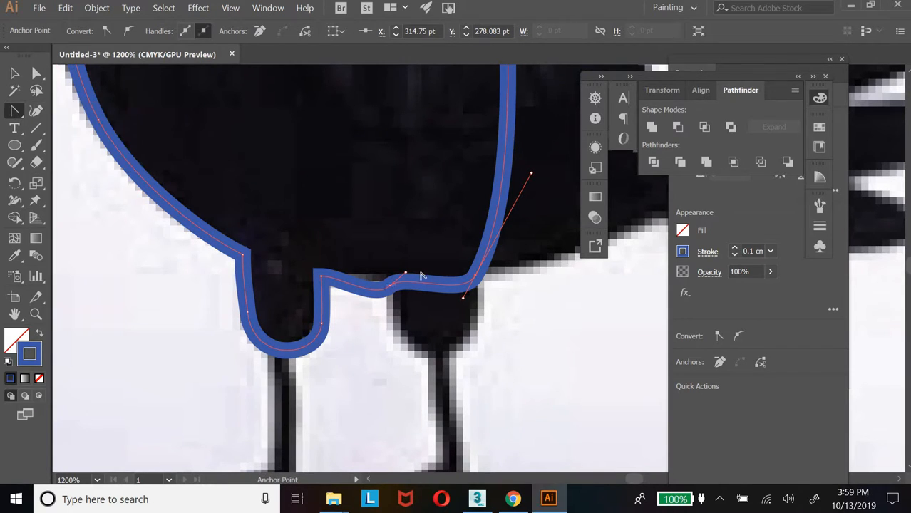
left_click_drag(406, 274, 402, 382)
left_click_drag(472, 354, 471, 353)
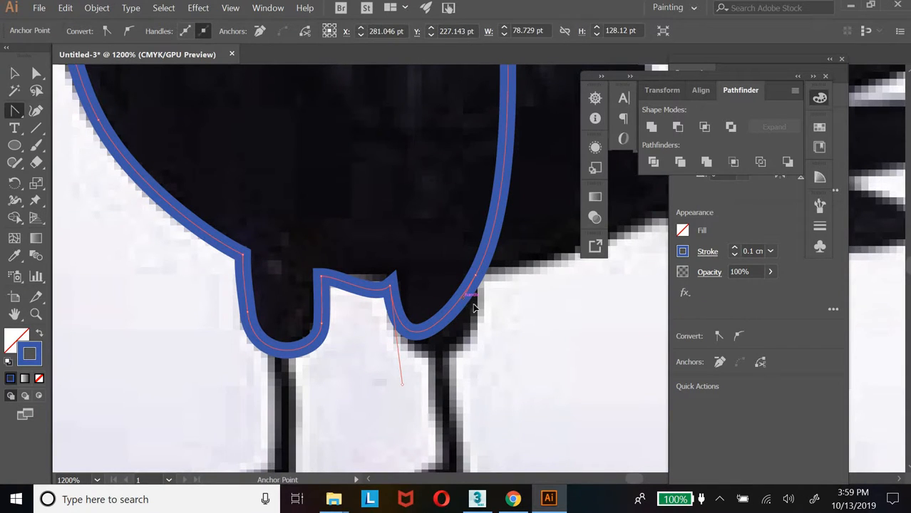
left_click_drag(474, 308, 477, 349)
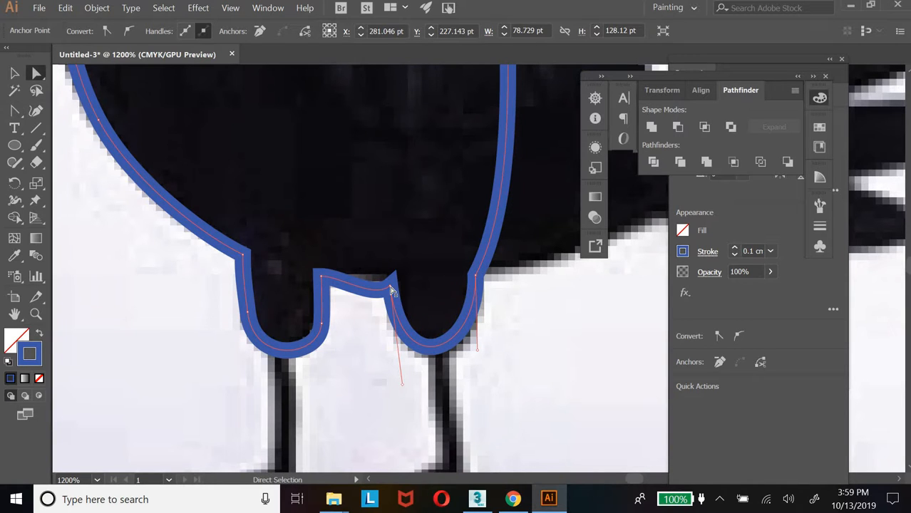
Straighten the belly line between the thighs and move the right thigh's left corner anchor to about X 300.15 pt, Y 278.55 pt
key("a")
left_click(386, 293)
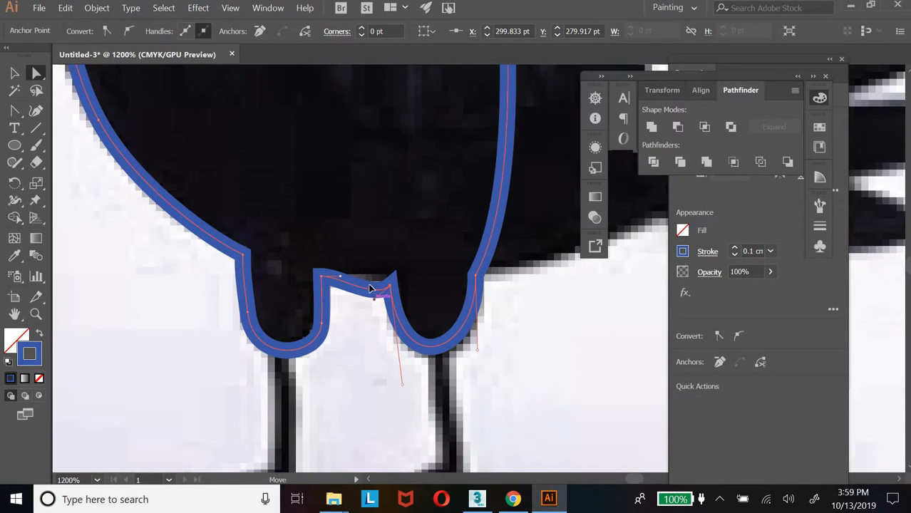
left_click_drag(369, 289, 371, 281)
left_click(36, 314)
left_click(501, 272)
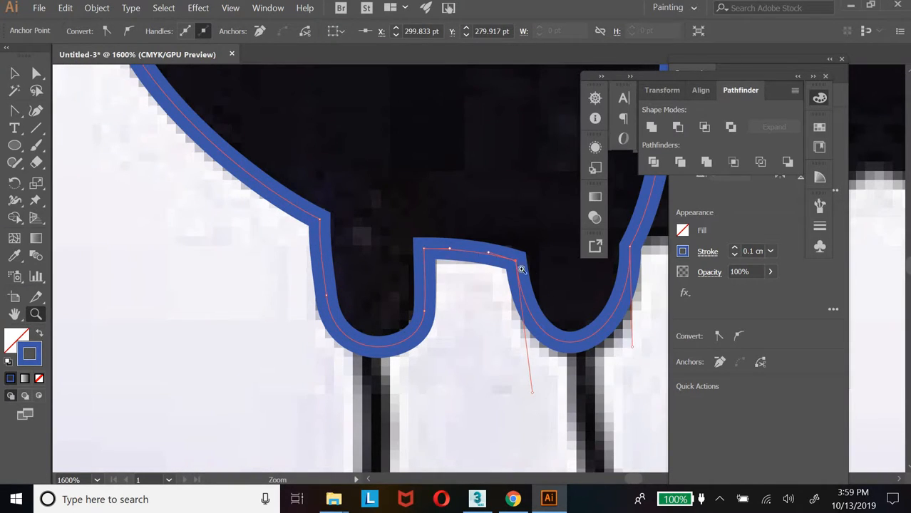
key("a")
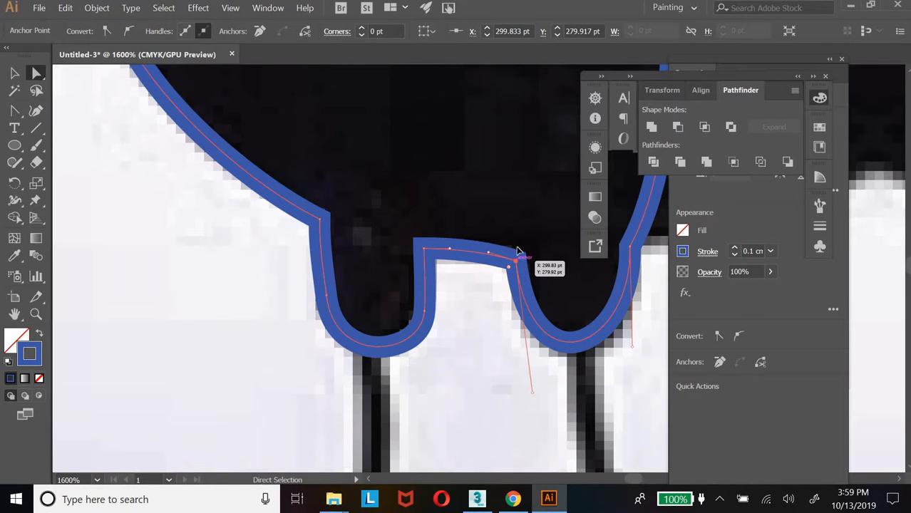
left_click_drag(517, 264, 492, 250)
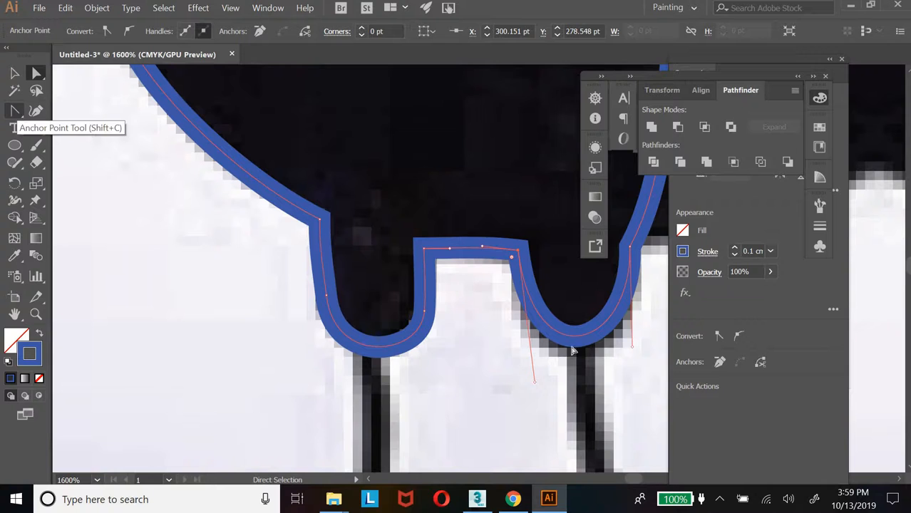
left_click_drag(535, 384, 532, 424)
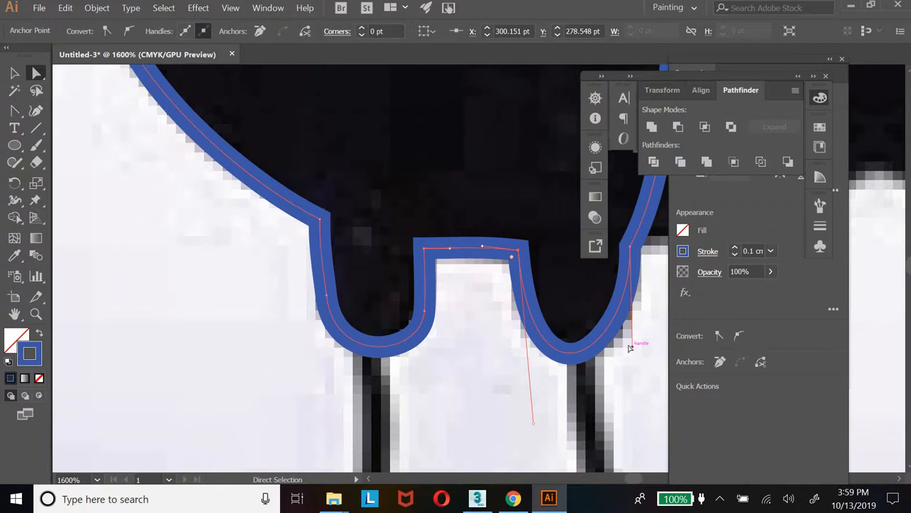
left_click_drag(632, 346, 645, 406)
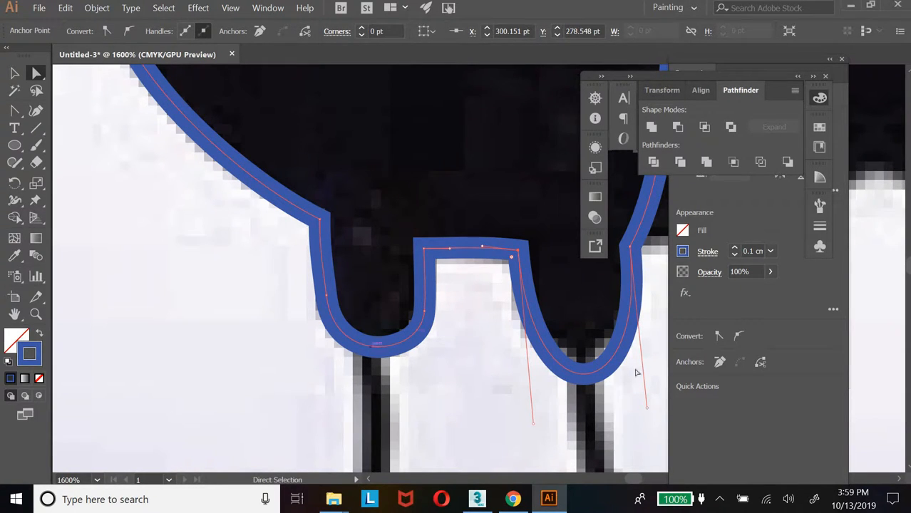
key("ctrl+z")
key("ctrl+z")
key("ctrl+shift+z")
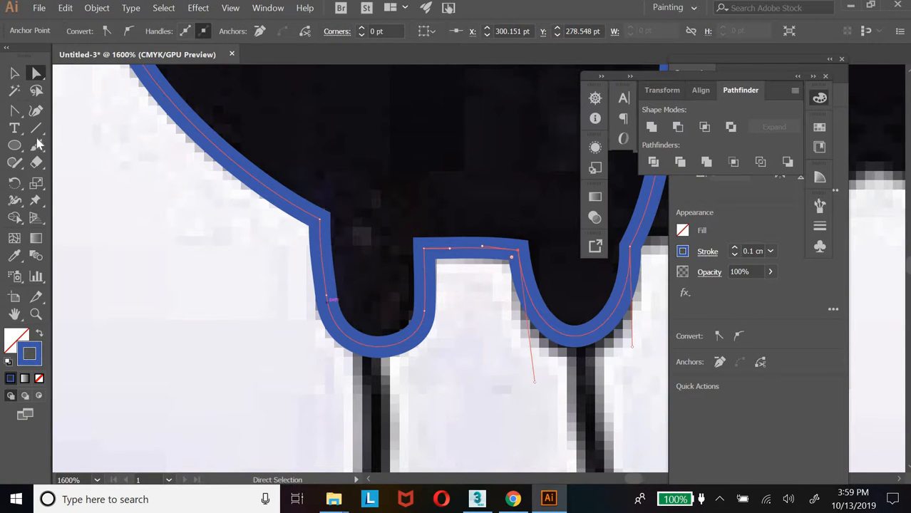
Add one anchor point on each side of the right thigh curve, a little over halfway down
left_click_drag(23, 112, 71, 126)
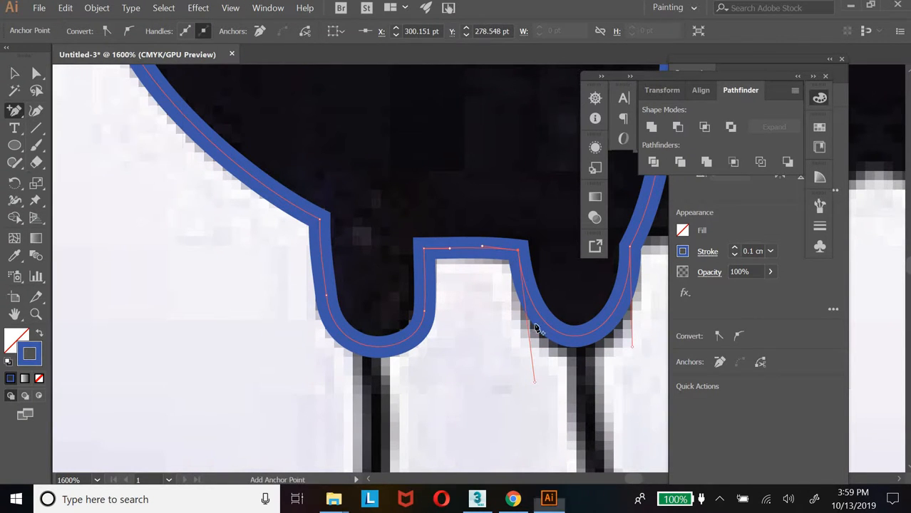
left_click(533, 306)
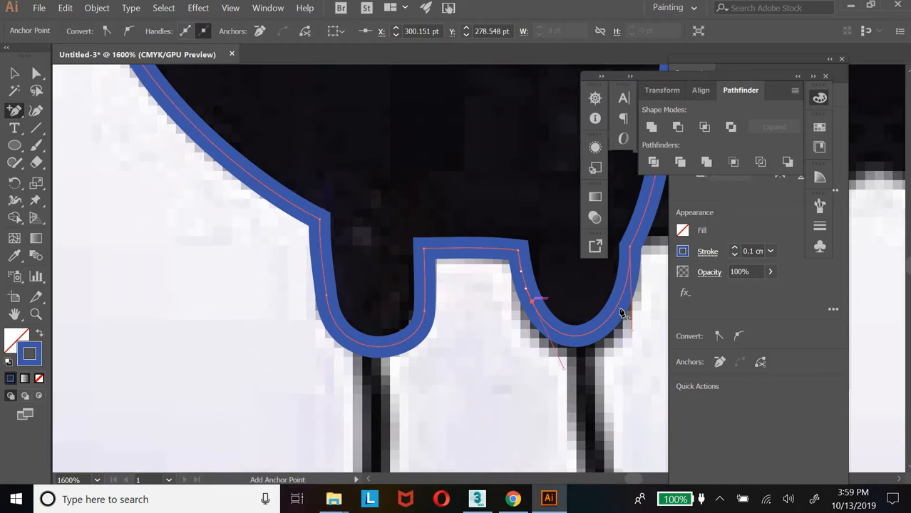
left_click(622, 308)
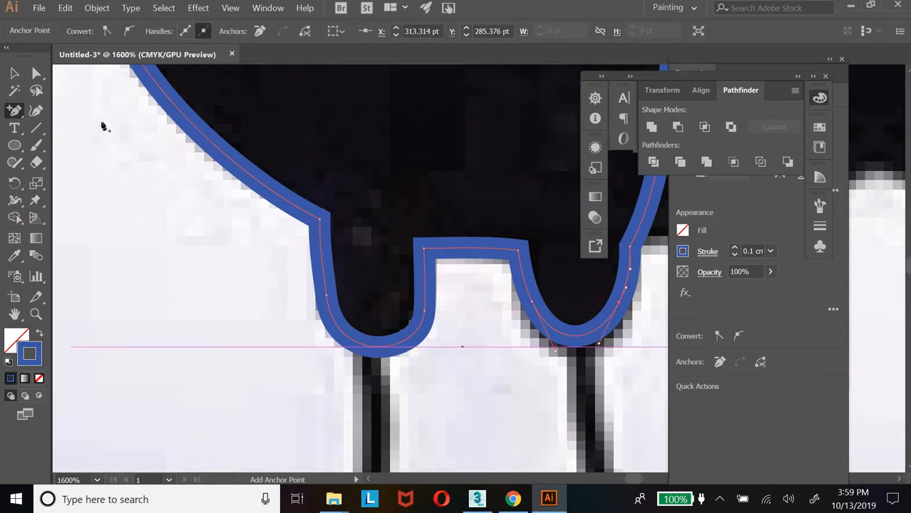
Spread the lower handles of the two new right thigh anchors apart independently to widen the thigh's rounded bottom
key("a")
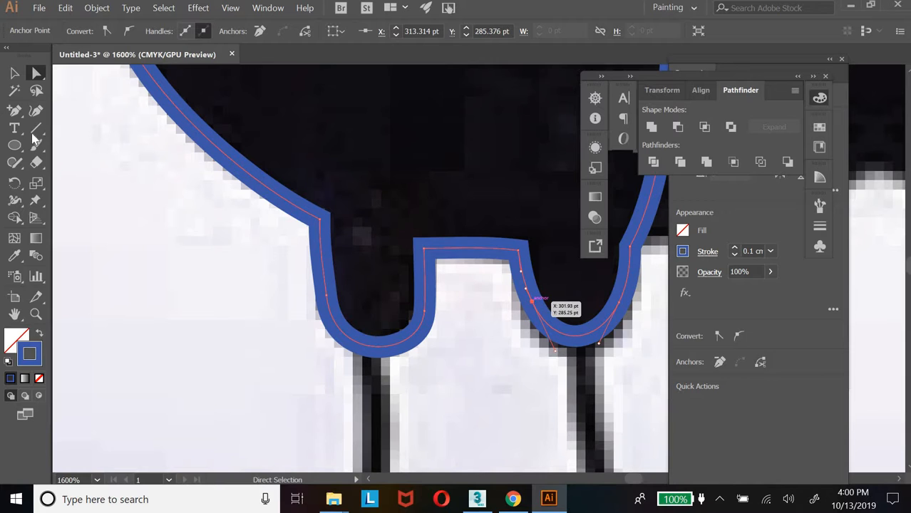
left_click_drag(14, 111, 68, 165)
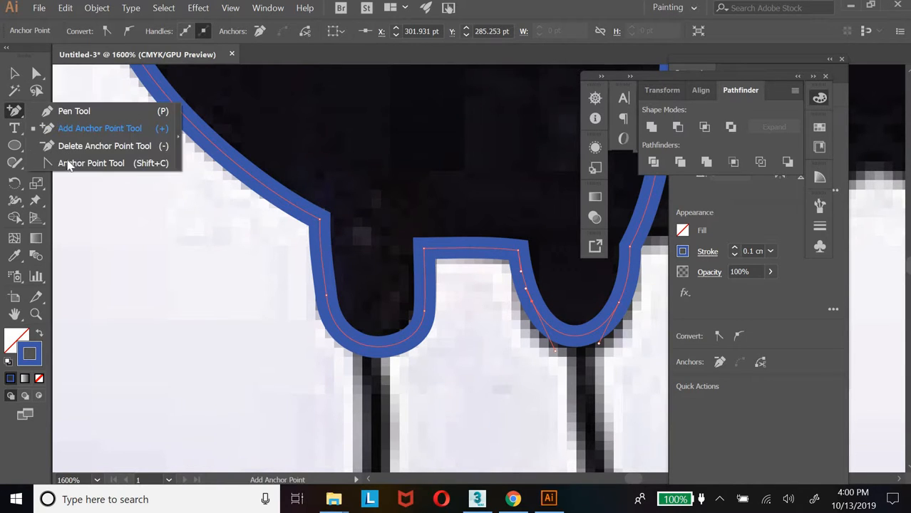
left_click(68, 166)
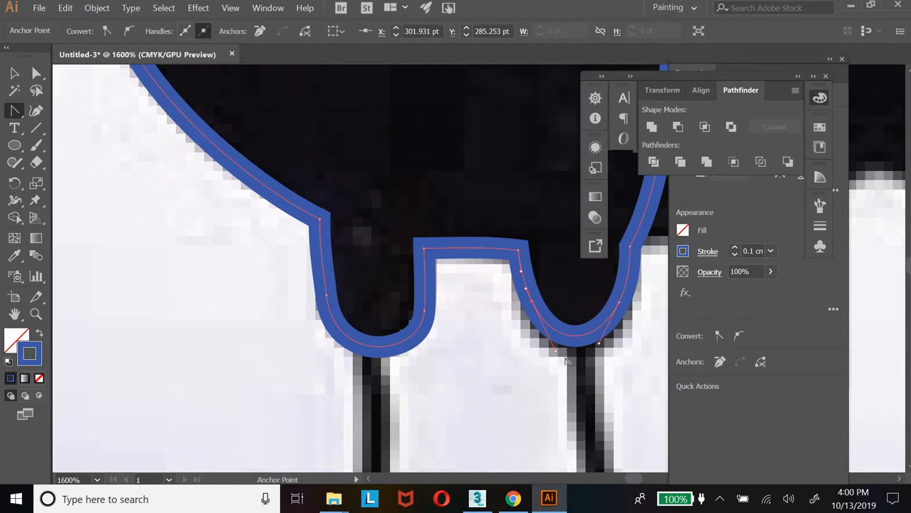
left_click_drag(549, 352, 604, 344)
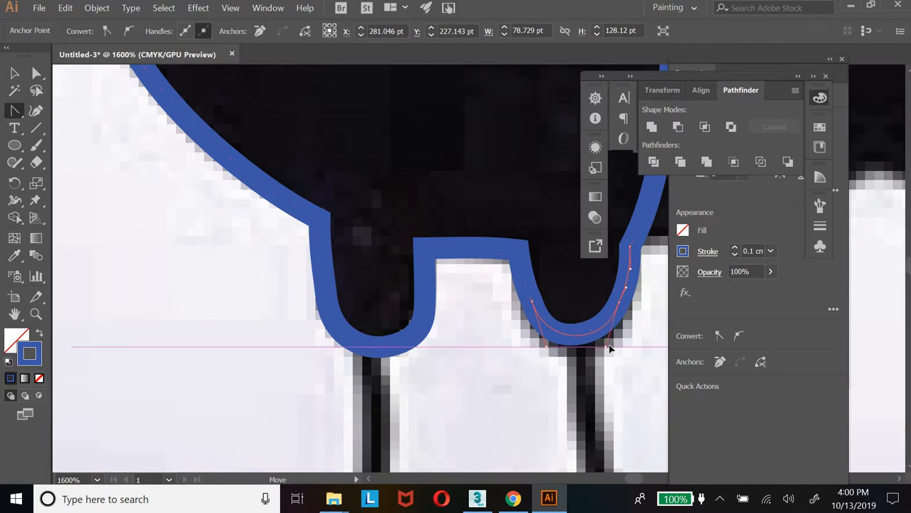
Move the right thigh's left side anchor outward to about X 300.94 pt, Y 285.94 pt and straighten the segment above it
left_click(37, 75)
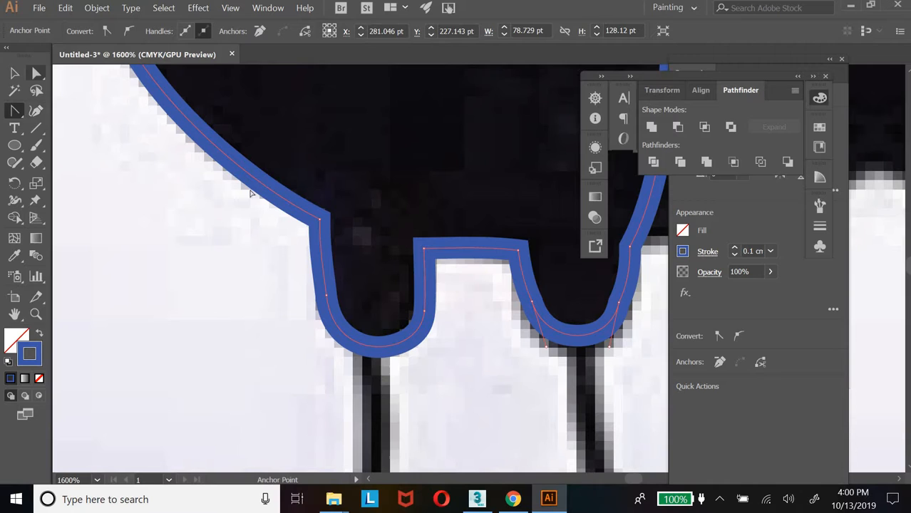
left_click(532, 304)
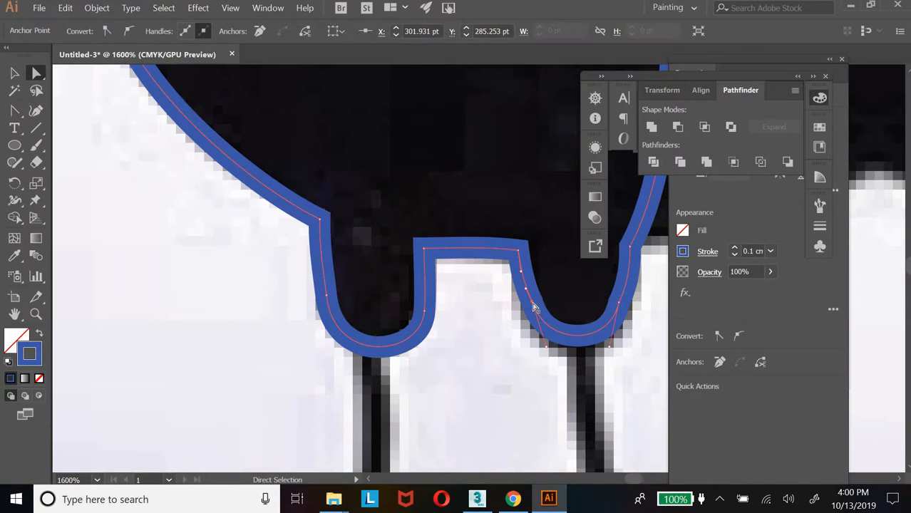
left_click_drag(525, 310, 524, 305)
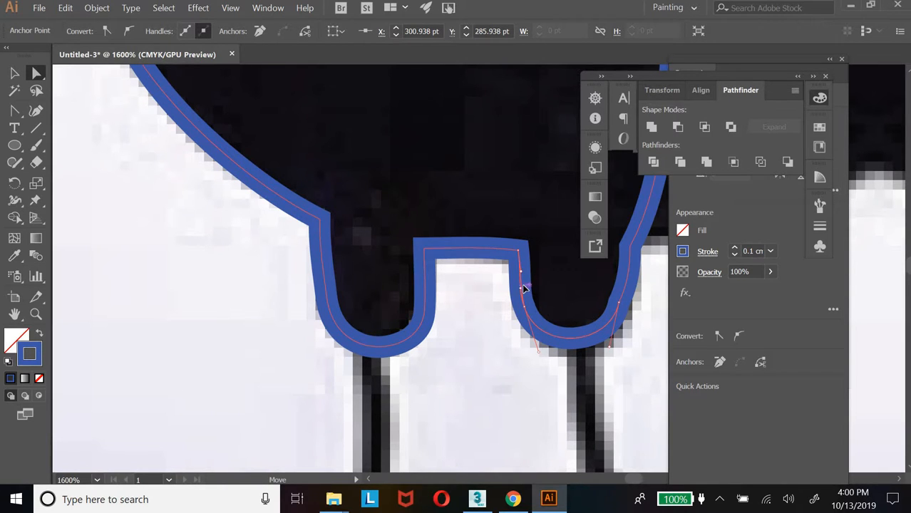
Adjust the handles between the right thigh's right side anchor and upper right corner to smooth that edge
left_click(630, 289)
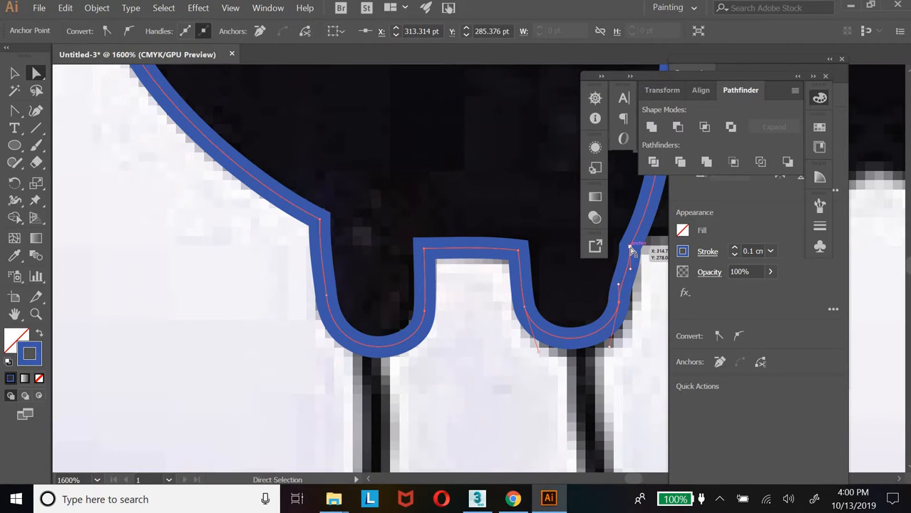
left_click(634, 277)
left_click_drag(634, 275, 625, 289)
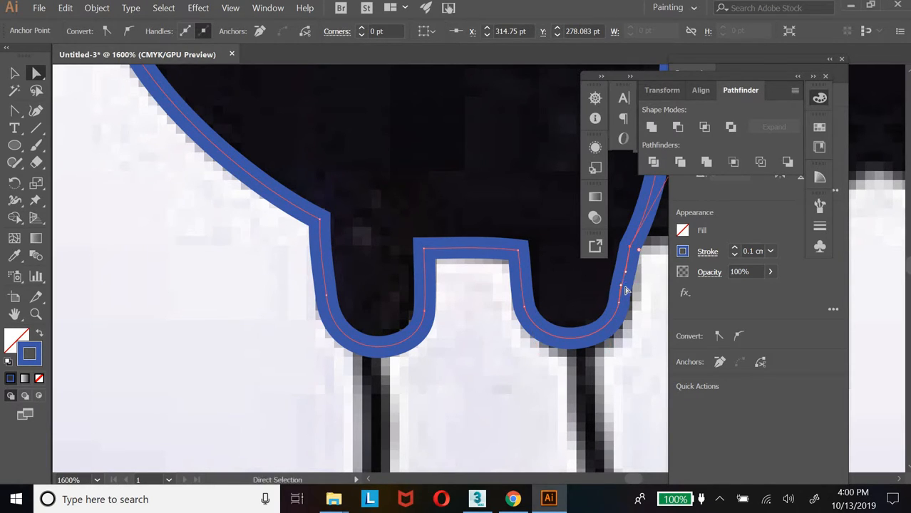
Add three anchor points along the body's right side, between the shoulder and the right thigh, where the tail starts
left_click(656, 328)
left_click(621, 323)
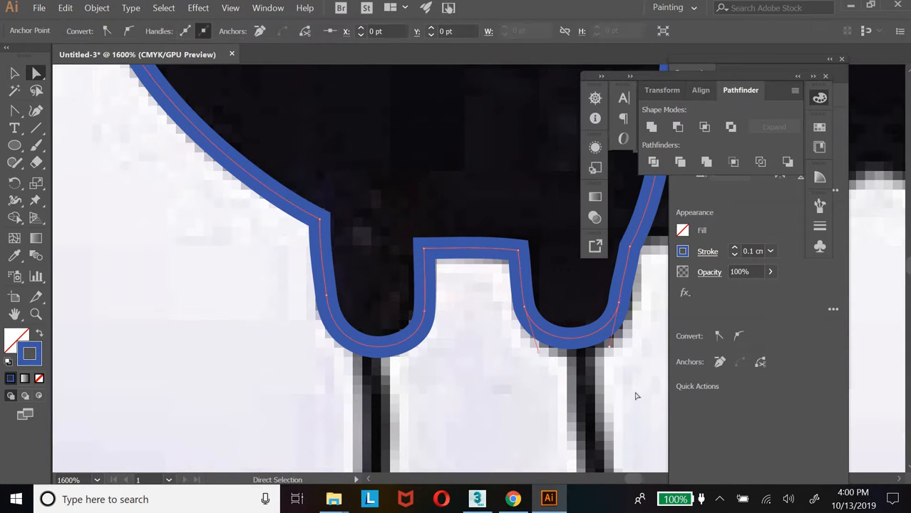
left_click(36, 315)
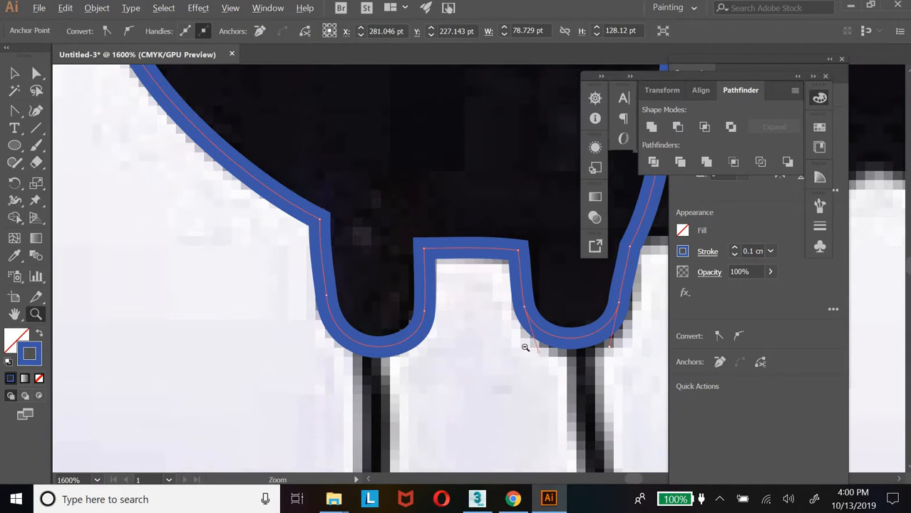
left_click(526, 346, "alt")
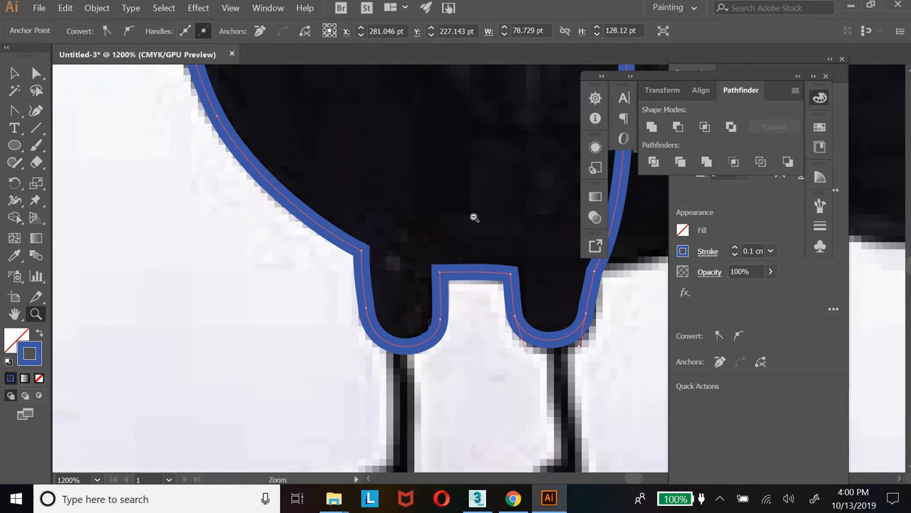
left_click(501, 231, "alt")
left_click(500, 231, "alt")
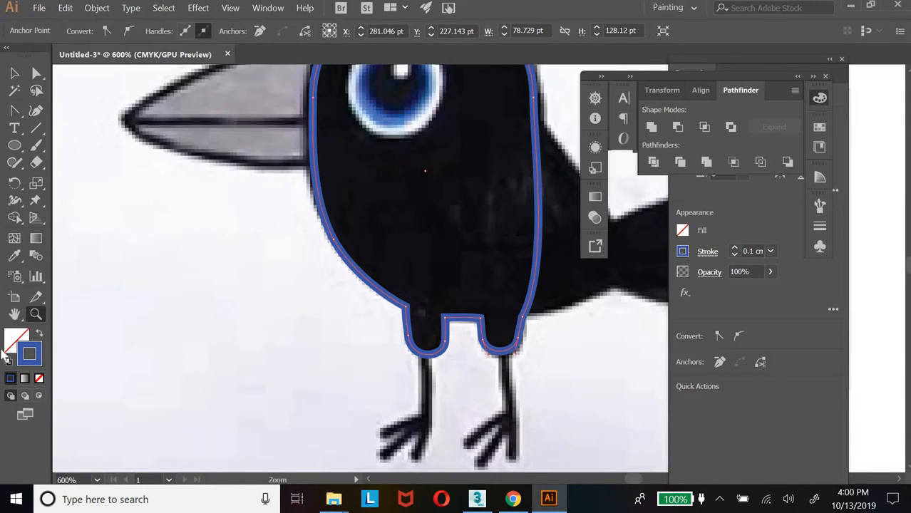
left_click(15, 315)
left_click_drag(320, 88, 102, 106)
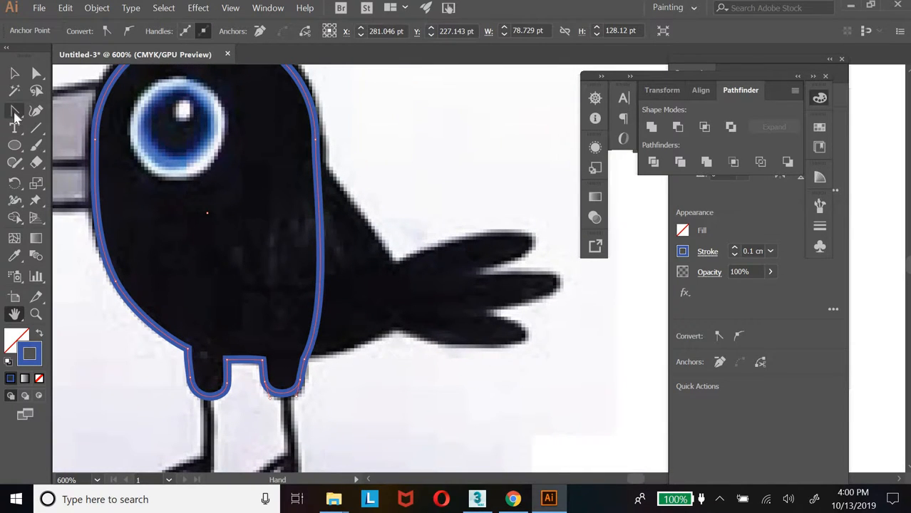
left_click_drag(15, 110, 72, 117)
left_click(81, 128)
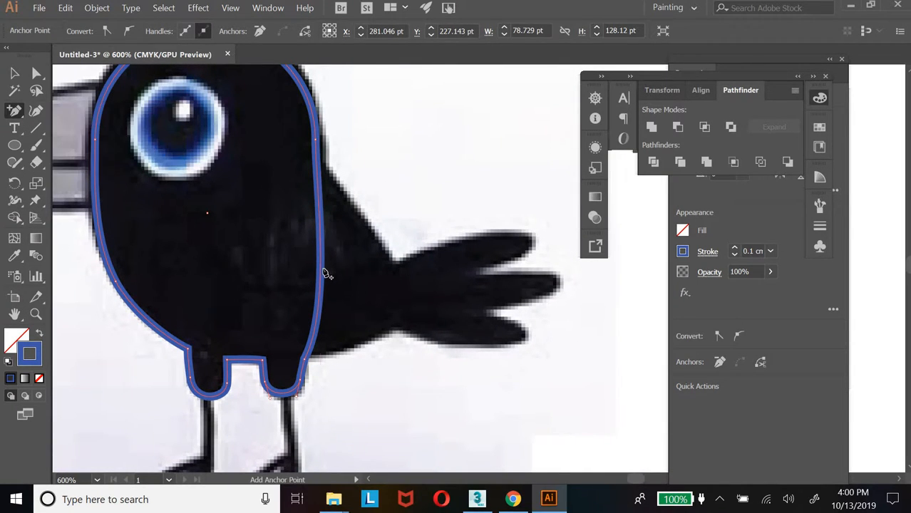
left_click(322, 303)
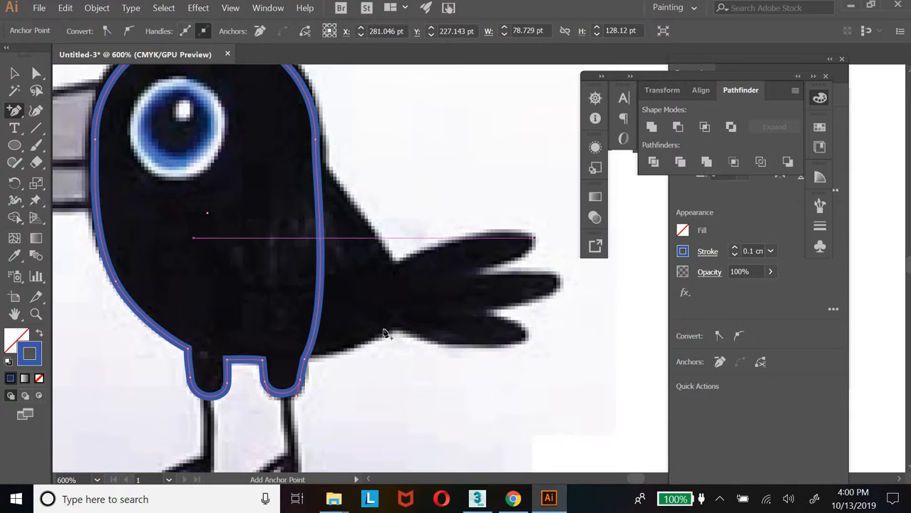
left_click(321, 288)
left_click(321, 277)
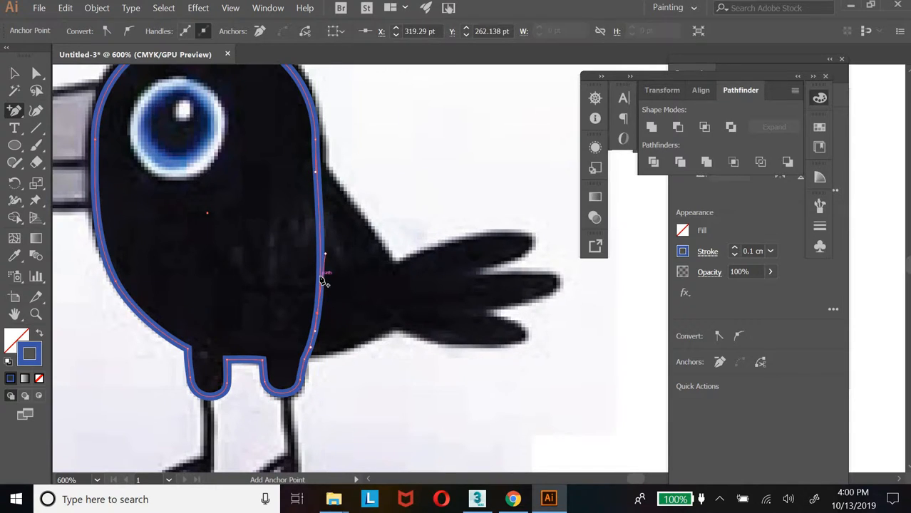
left_click(320, 214)
Move the three new side anchors out to the tips of the upper, middle and lower tail feathers, the lower at X 393.333, Y 270 pt
key("a")
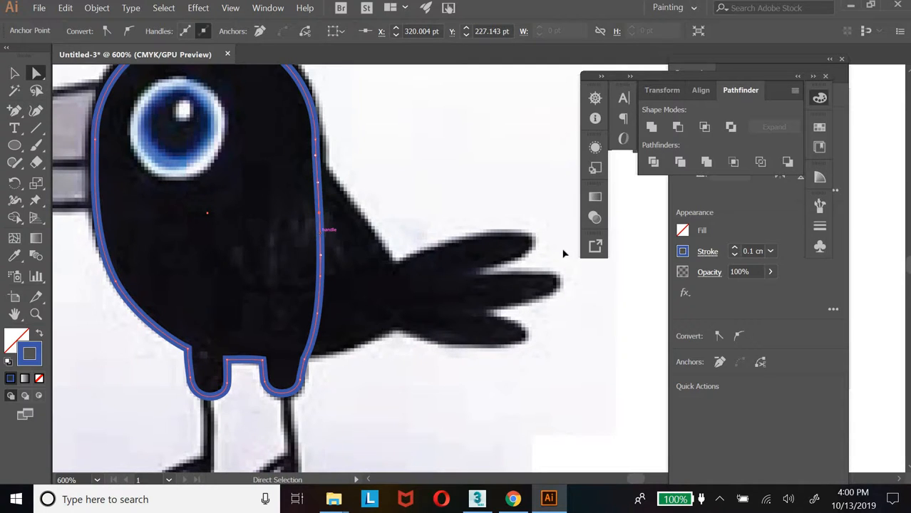
left_click_drag(321, 238, 531, 246)
left_click_drag(397, 240, 536, 243)
left_click(321, 276)
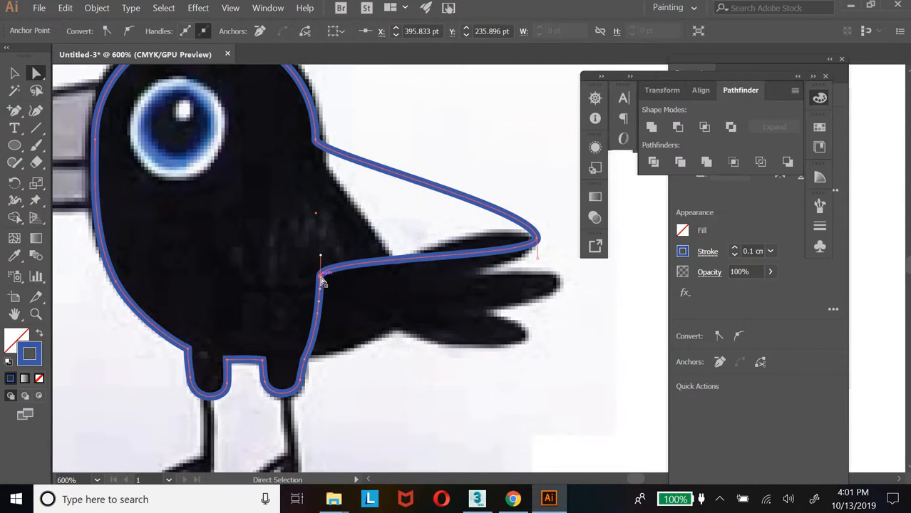
left_click_drag(320, 274, 558, 283)
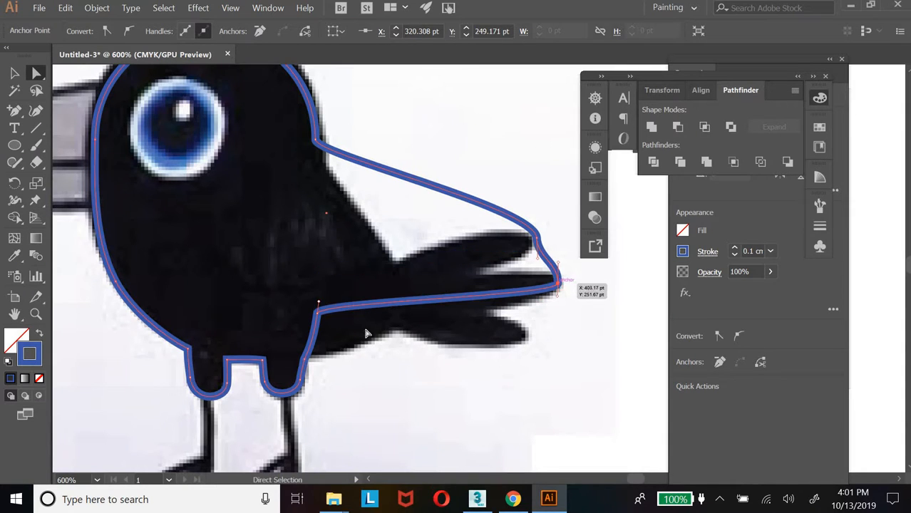
left_click(319, 312)
left_click_drag(465, 338, 529, 337)
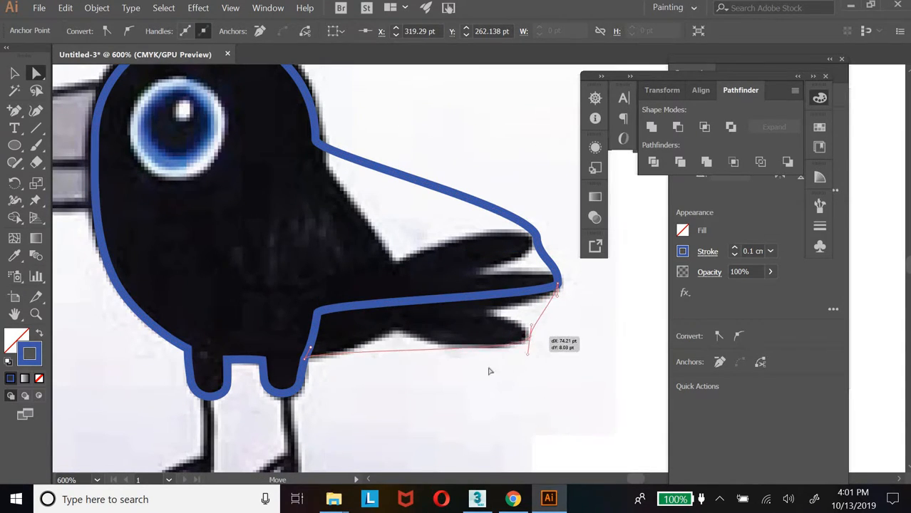
Add an anchor on the tail's upper and lower edges and move them to the tail base at X 347.167, Y 244.167 and X 346.667, Y 267.833 pt
key("plus")
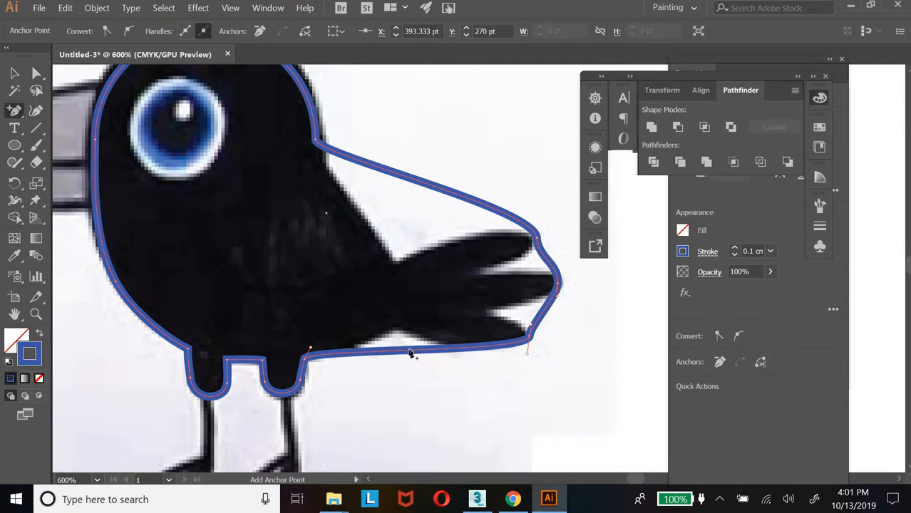
left_click(404, 183)
key("a")
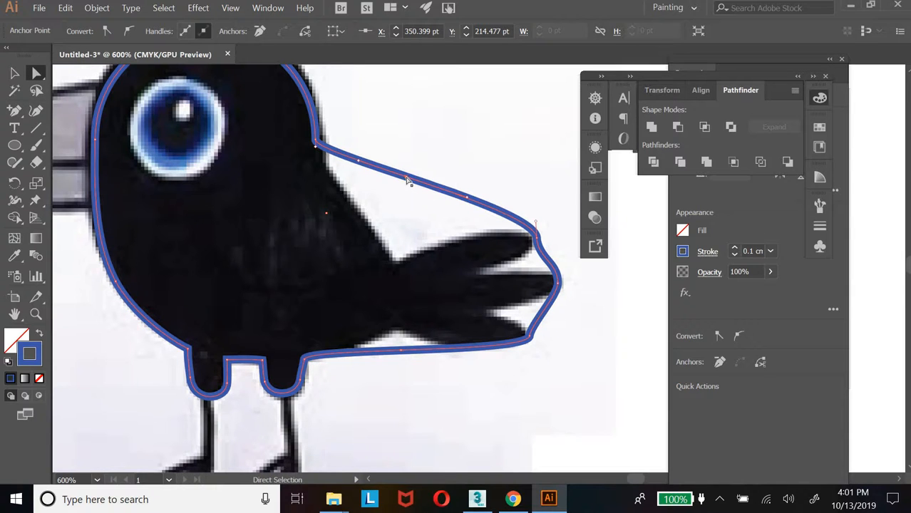
left_click_drag(406, 184, 398, 265)
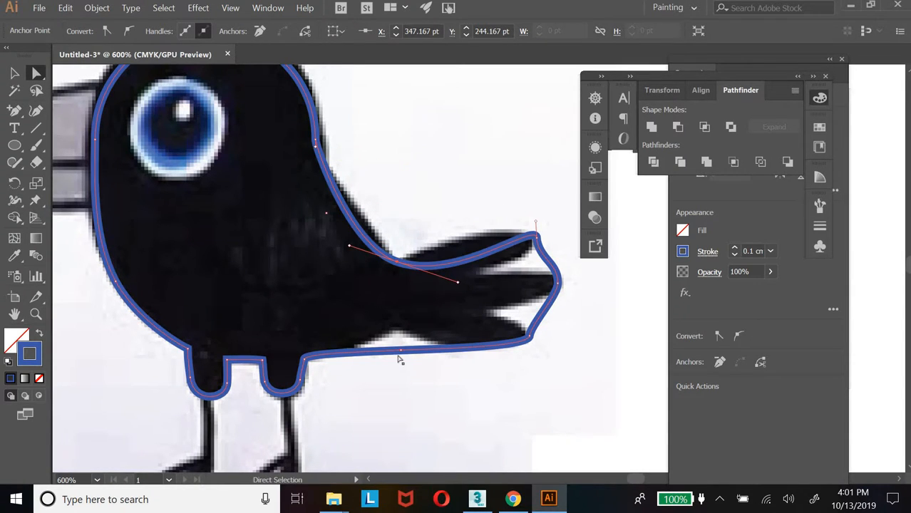
mouse_move(401, 353)
left_mouse_down()
mouse_move(405, 332)
mouse_move(396, 337)
left_mouse_up()
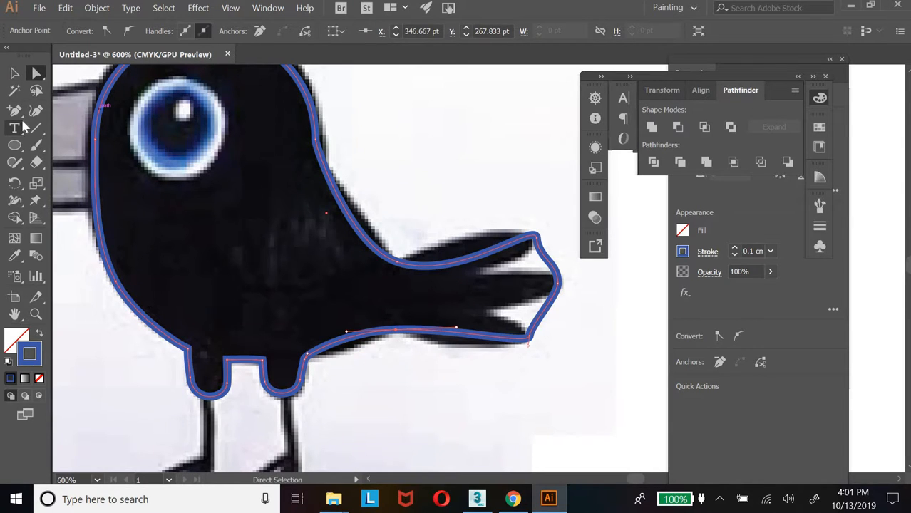
Use the Anchor Point tool to bend the tail-side handles of both tail base anchors outward around the upper and lower feathers
left_click(14, 128)
left_click(15, 111)
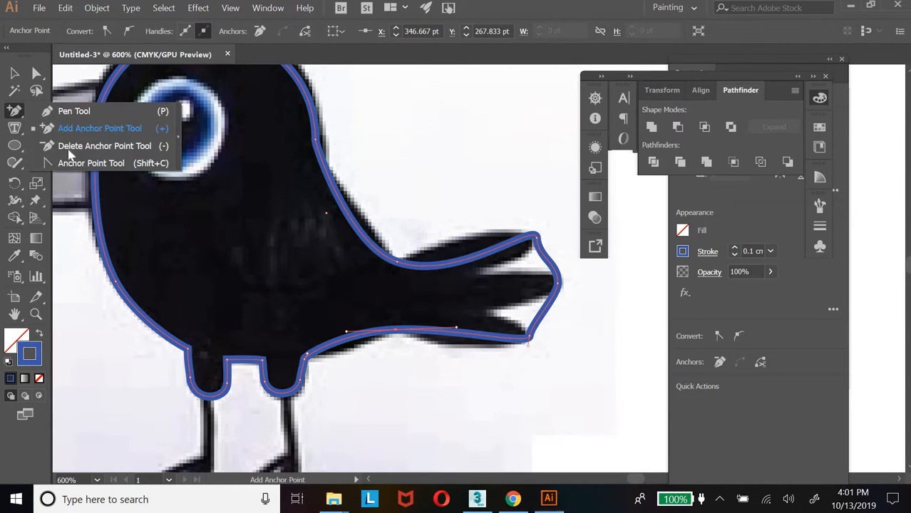
left_click(78, 163)
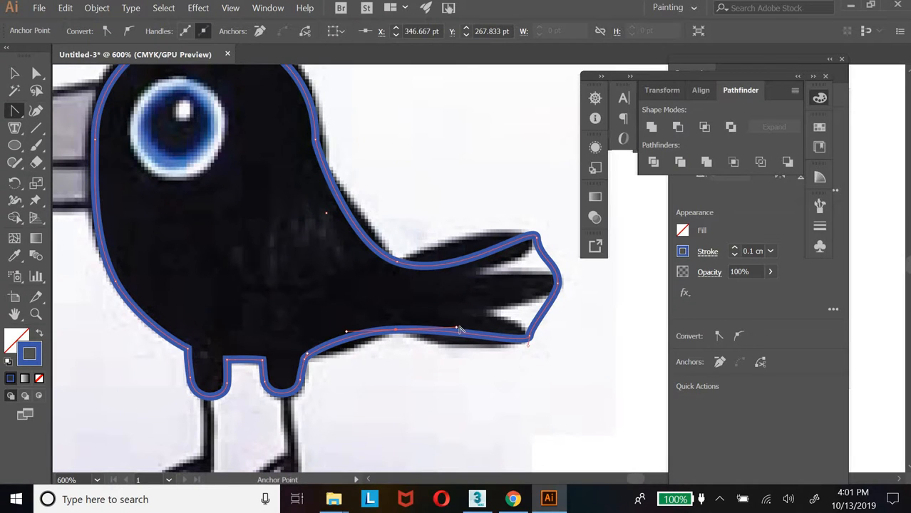
left_click_drag(458, 331, 454, 353)
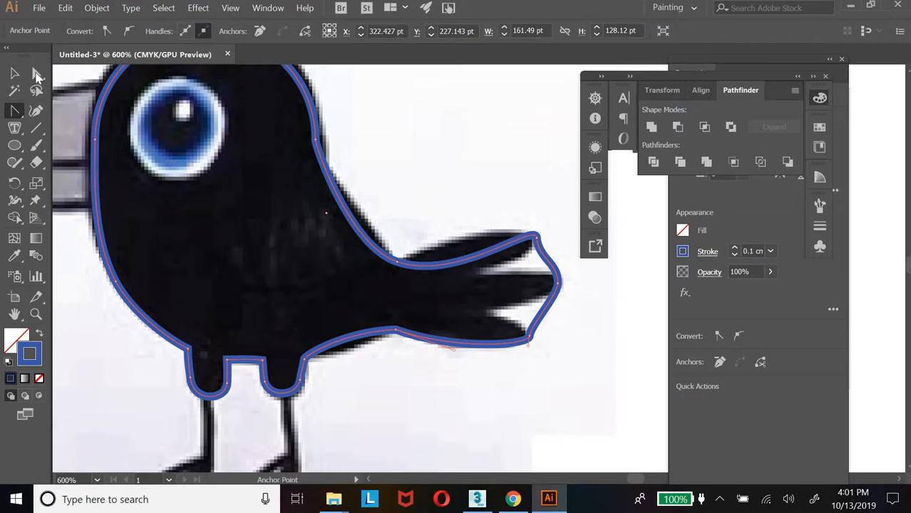
left_click_drag(397, 263, 463, 233)
Add an anchor between each pair of neighbouring feather tips and pull both inward to form the two notches between the feathers
left_click(15, 111)
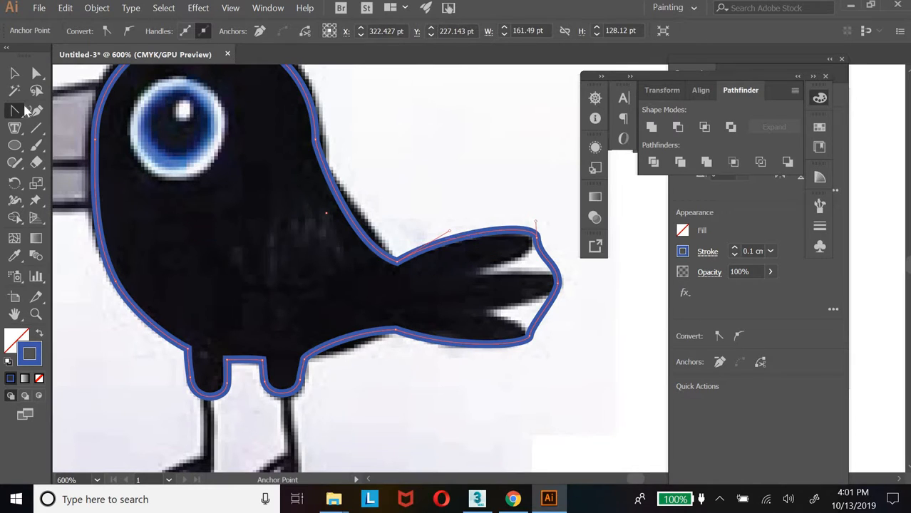
left_click_drag(15, 112, 68, 126)
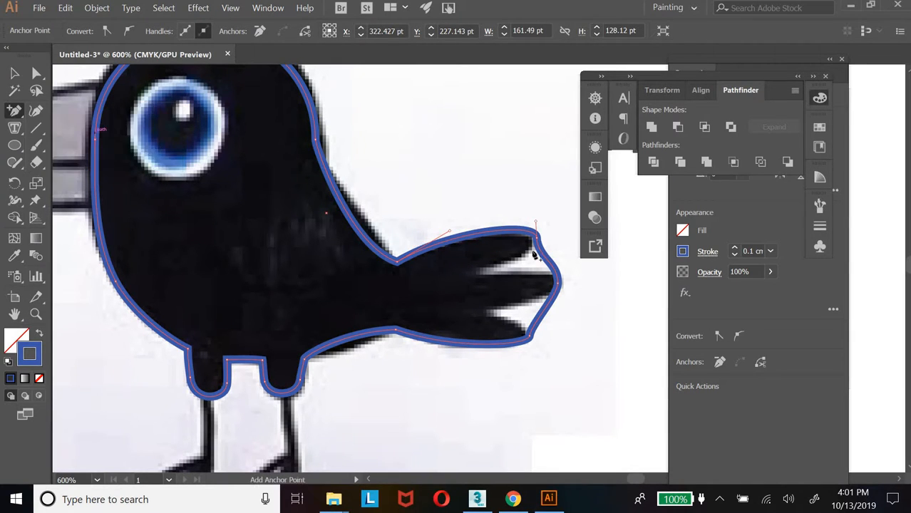
left_click(545, 313)
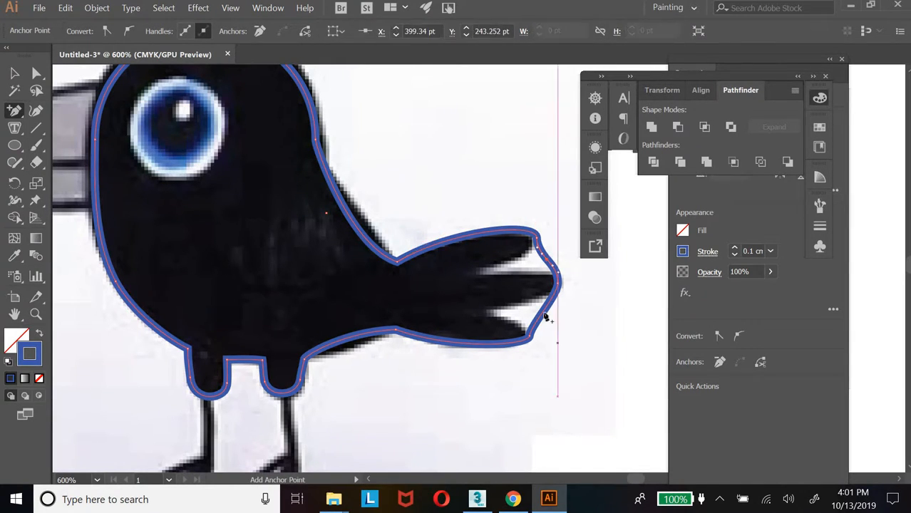
left_click(36, 74)
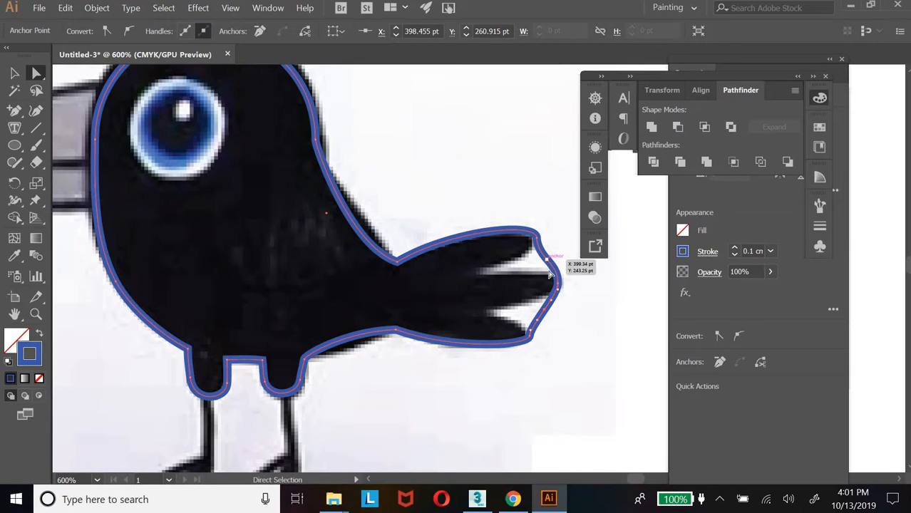
left_click_drag(546, 260, 481, 277)
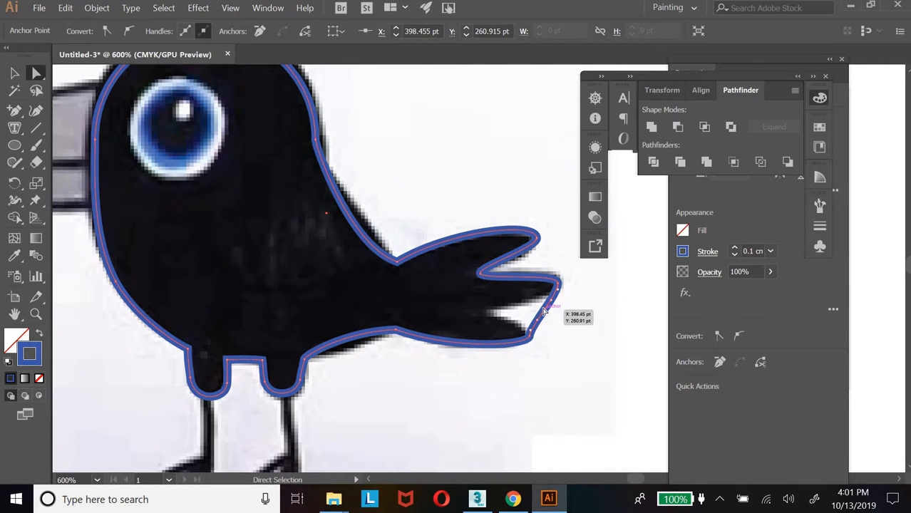
left_click_drag(544, 312, 488, 312)
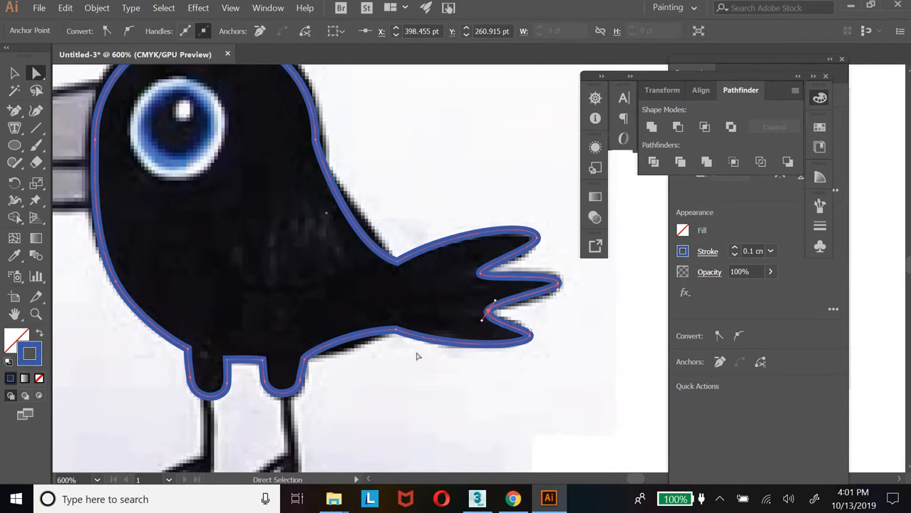
Straighten the back edge above the tail base and move the shoulder anchor down to X 322.425, Y 209.5 pt
left_click(397, 259)
left_click(376, 232)
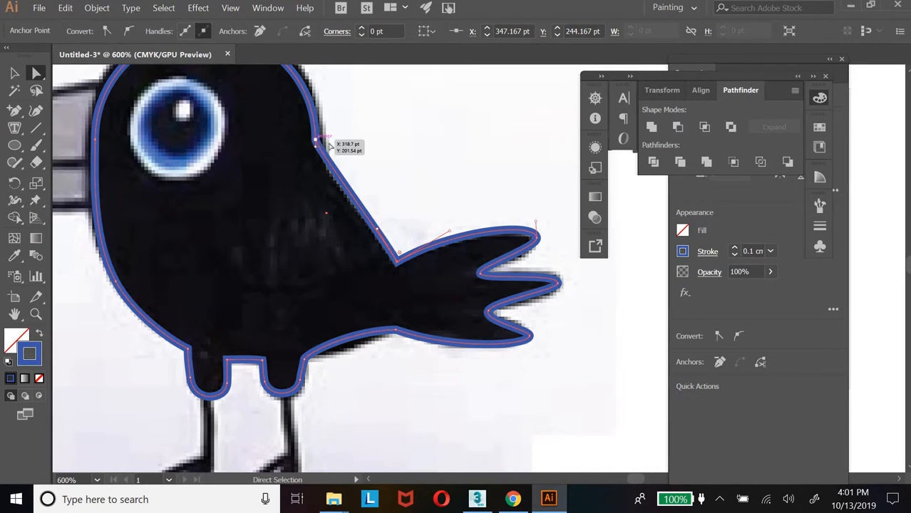
left_click_drag(319, 140, 325, 167)
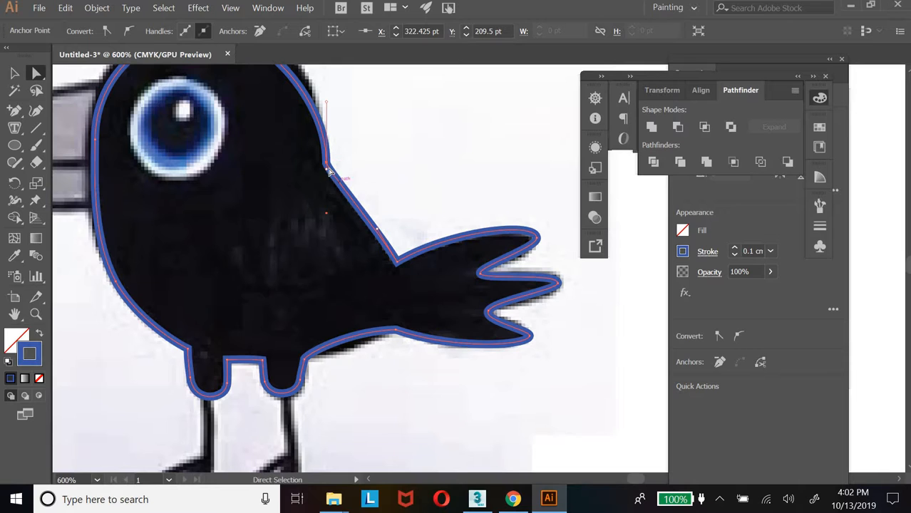
Adjust the handles between the shoulder and the upper tail base anchor to curve the back edge slightly outward
left_click_drag(341, 181, 330, 208)
key("ctrl+z")
left_click(367, 204)
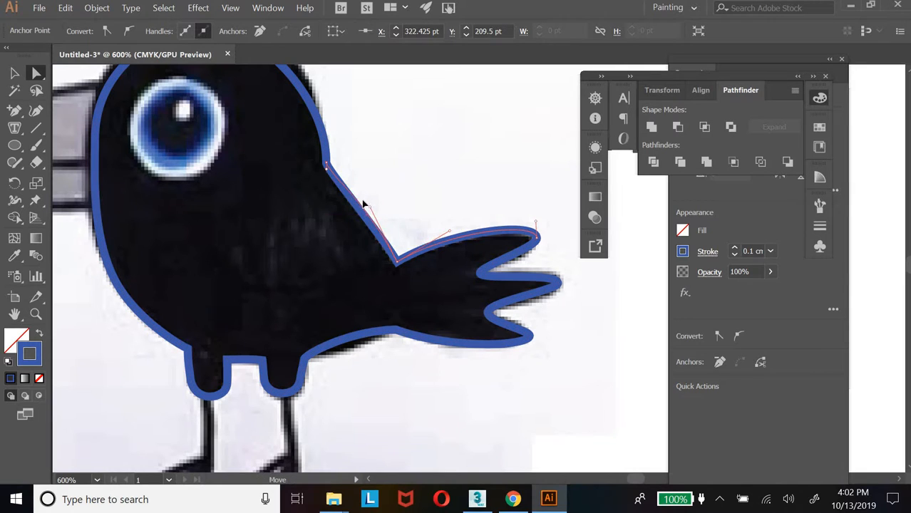
key("ctrl+z")
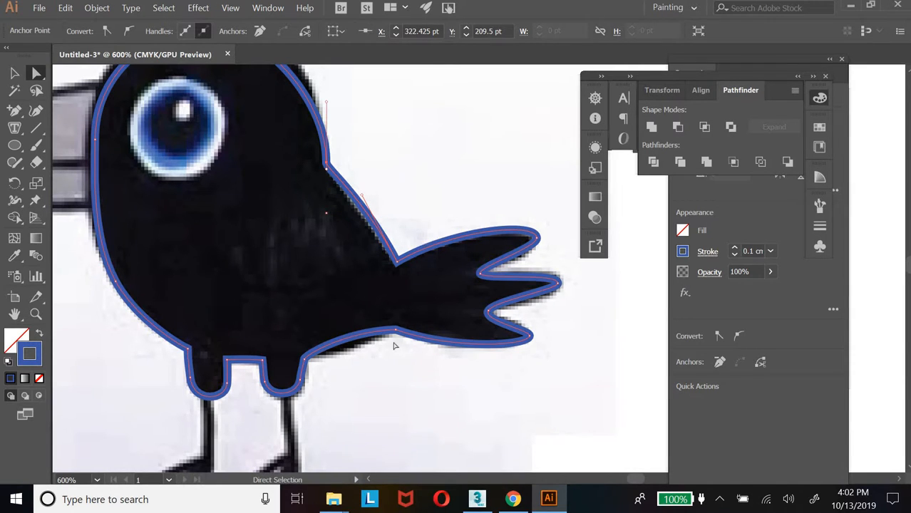
Reshape the handles between the lower tail base and the right thigh's corner so the underside curves down along the crow's belly
left_click(396, 334)
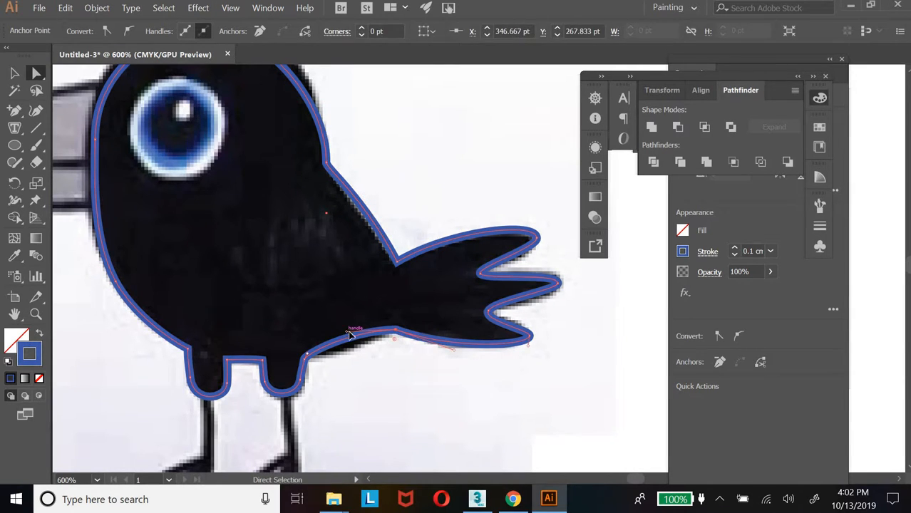
left_click_drag(349, 334, 334, 364)
left_click(306, 357)
left_click(363, 362)
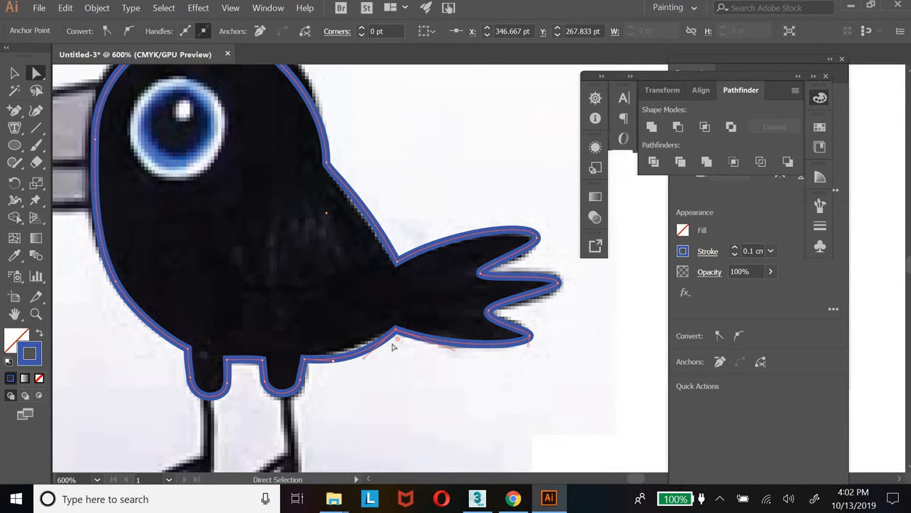
left_click_drag(364, 361, 361, 358)
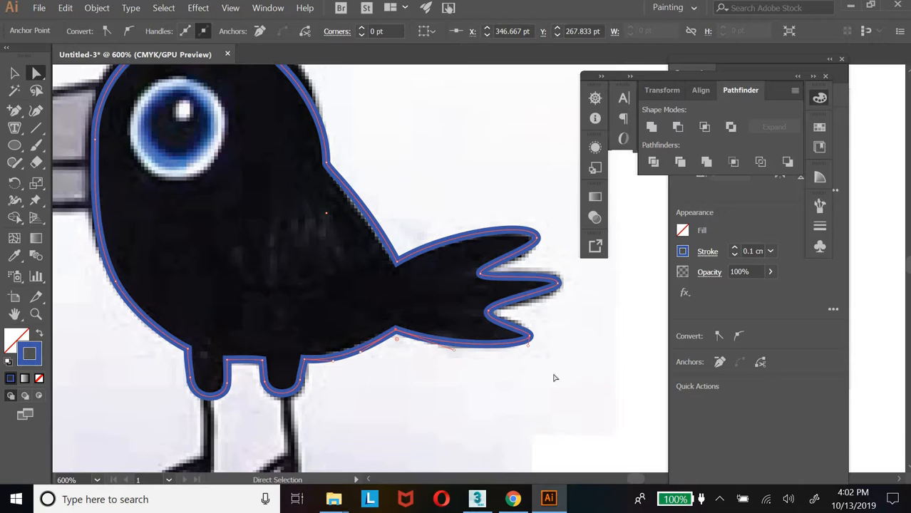
Set the handles of both notch anchors between the tail feathers vertical, shortening the lower notch's handles for a tighter bend
left_click(490, 313)
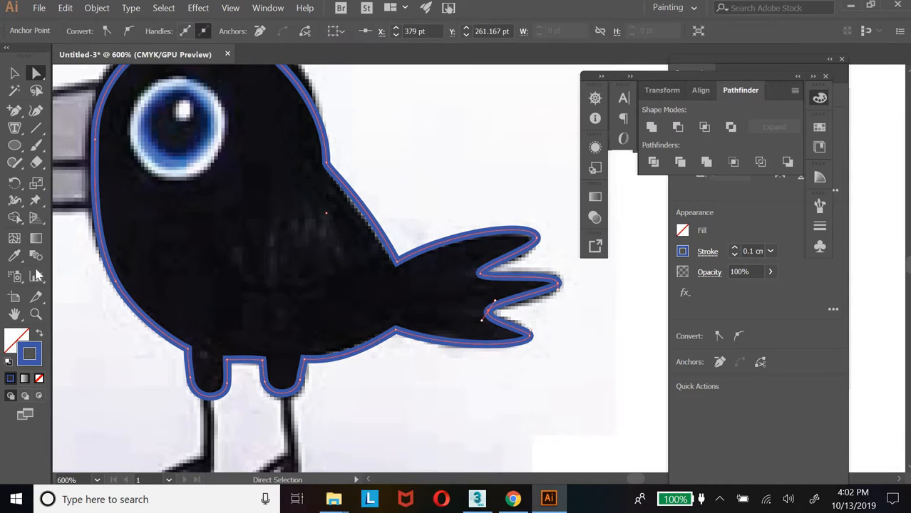
left_click(35, 315)
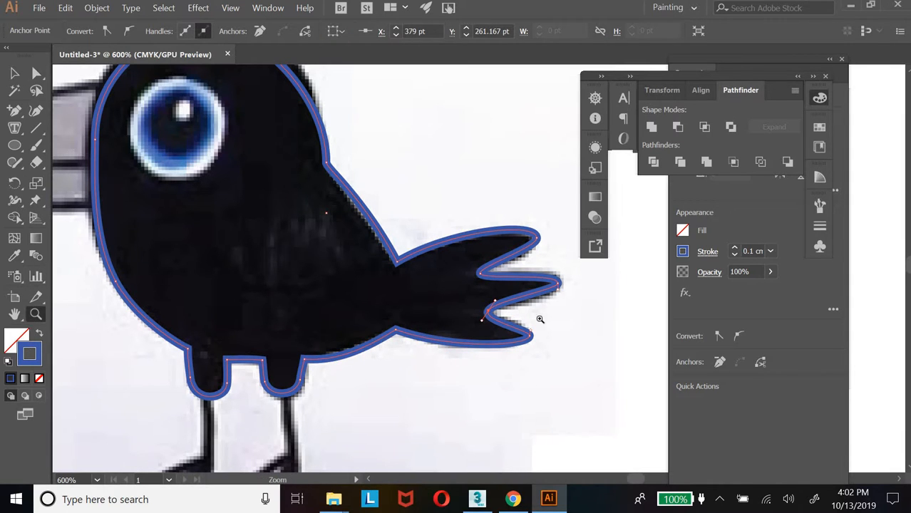
left_click(415, 246)
left_click(413, 245)
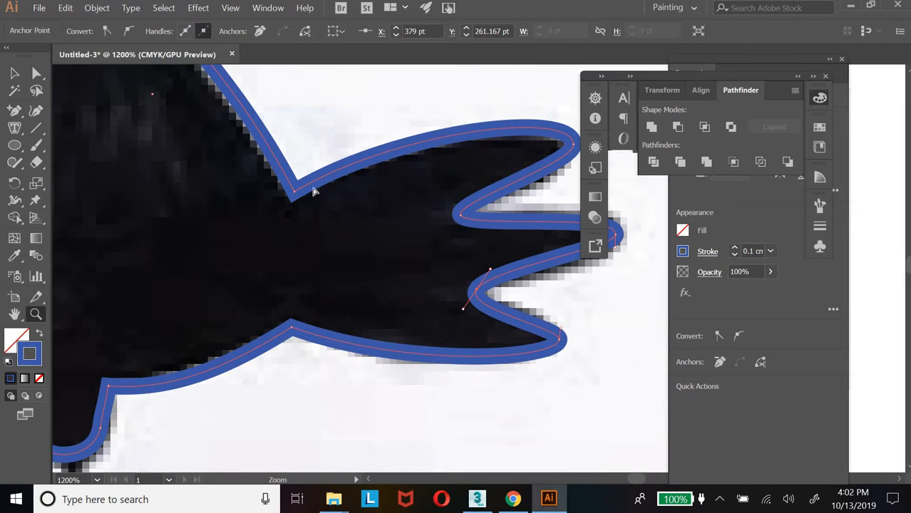
key("a")
left_click_drag(478, 268, 478, 284)
left_click_drag(480, 320, 477, 305)
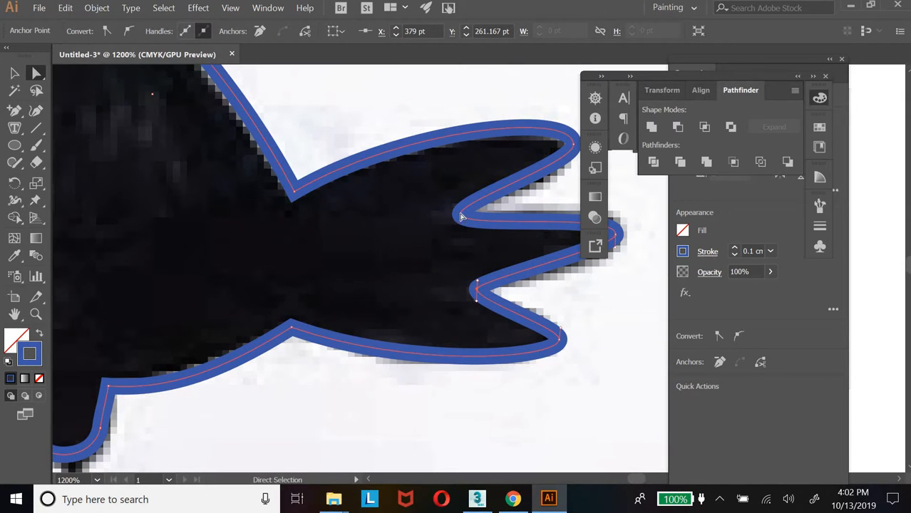
left_click(460, 214)
left_click_drag(469, 233, 461, 233)
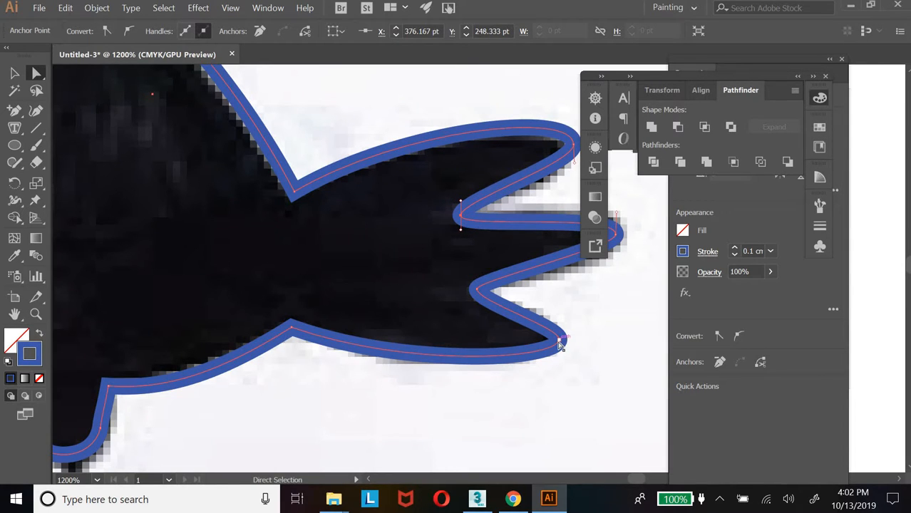
Lengthen the upper handle of the lowest feather tip and shorten the upper handle of the topmost feather tip to match the reference
left_click(560, 335)
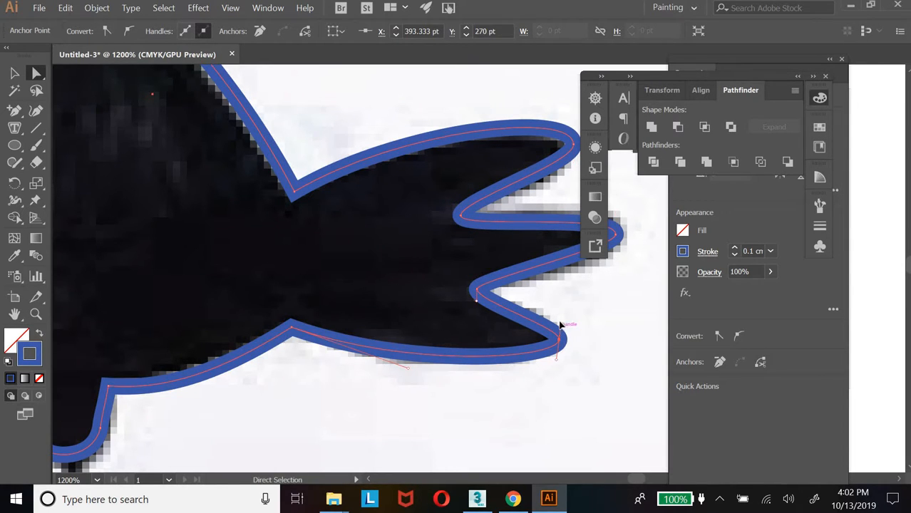
left_click_drag(561, 325, 560, 314)
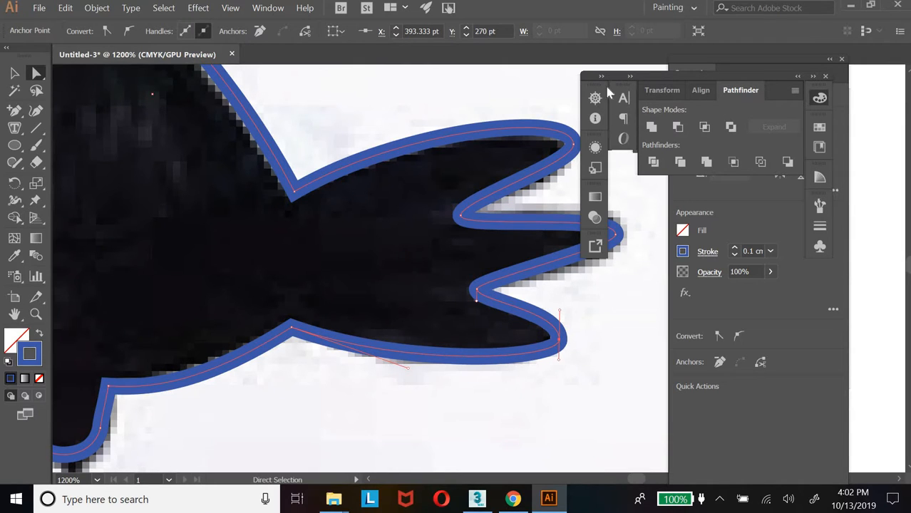
left_click_drag(665, 74, 822, 150)
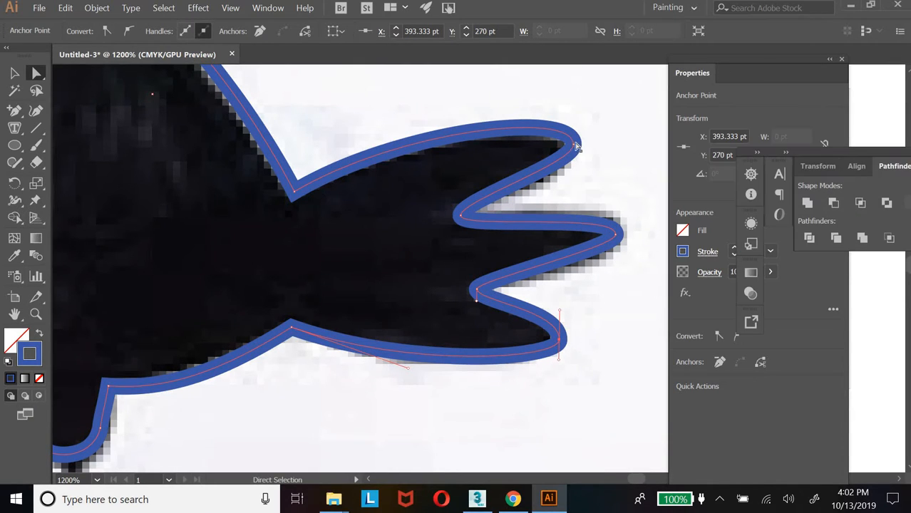
left_click(575, 145)
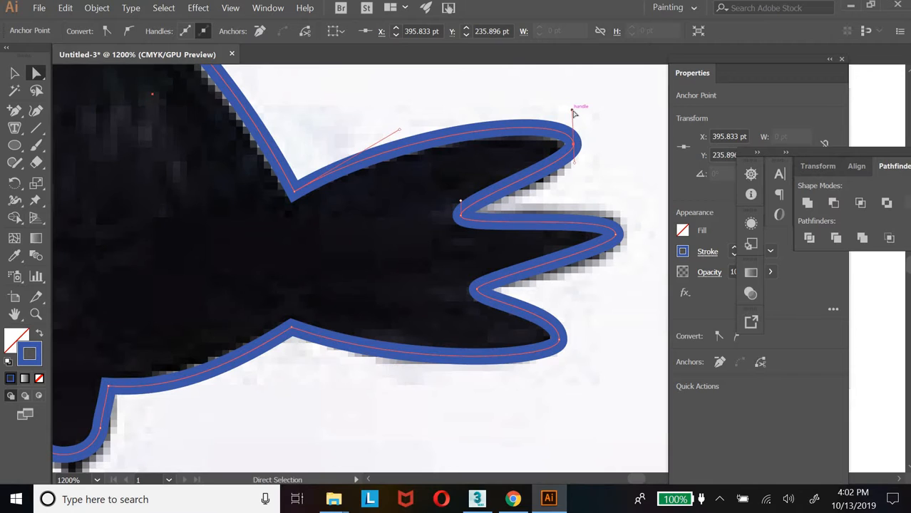
left_click_drag(575, 114, 579, 137)
Lengthen the middle feather tip's vertical handles and move its anchor outward to X 404.583, Y 251.583 pt
left_click(616, 236)
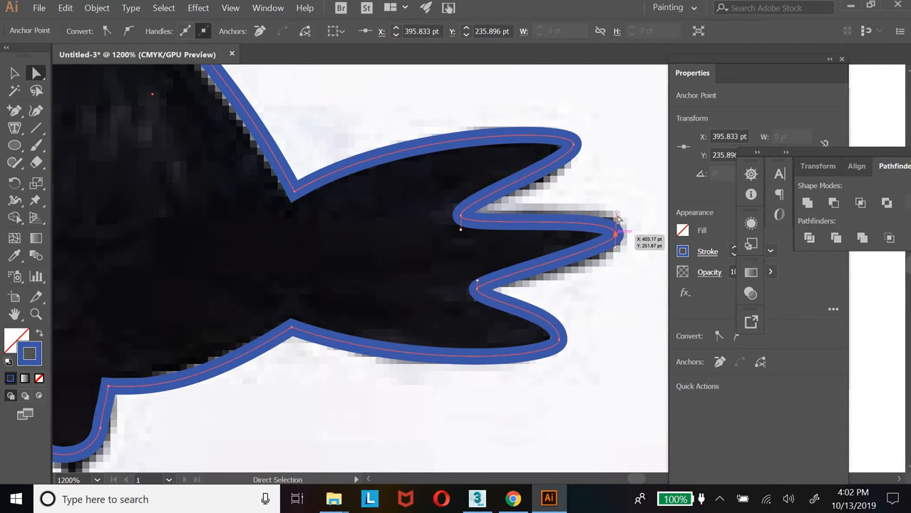
left_click_drag(619, 214, 617, 205)
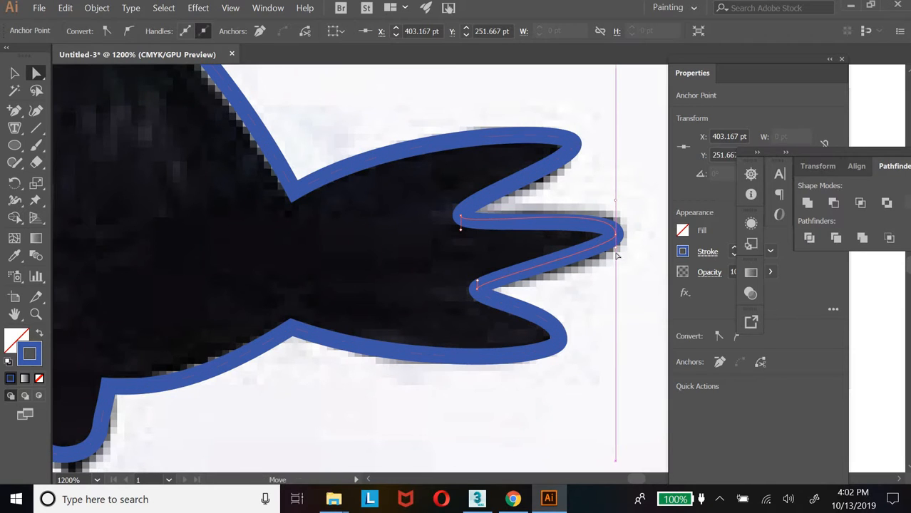
left_click_drag(616, 255, 634, 239)
left_click(624, 235)
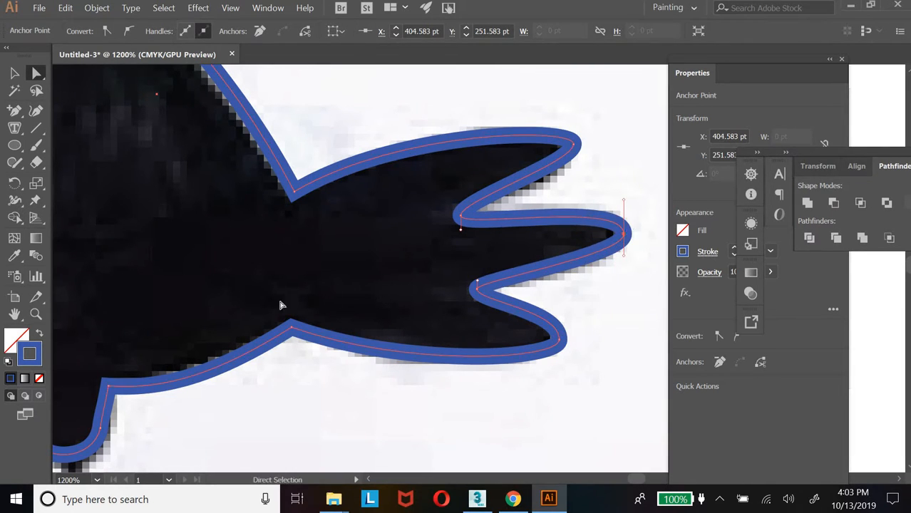
Lengthen the shoulder anchor's upper handle to round the back of the head, and move the anchor beside the beak to X 238.75, Y 202 pt
left_click(36, 316)
left_click(429, 287, "alt")
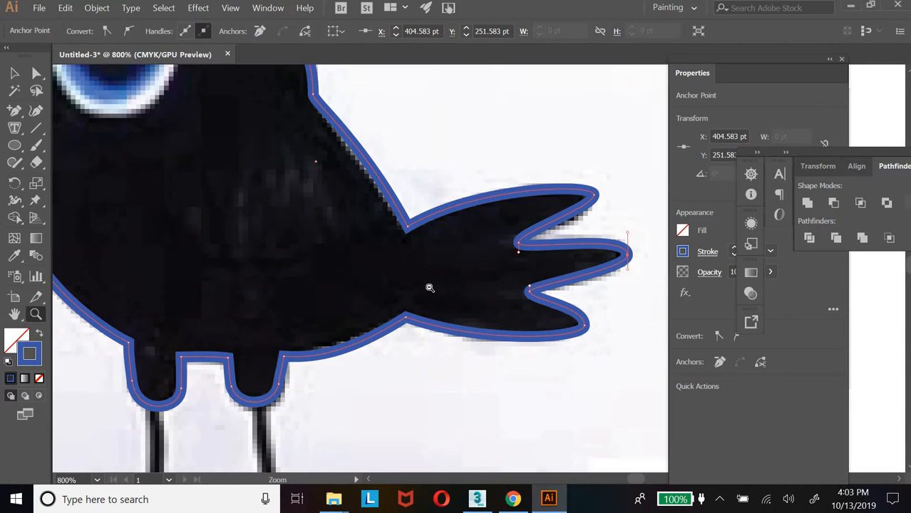
left_click(477, 246, "alt")
left_click(467, 243, "alt")
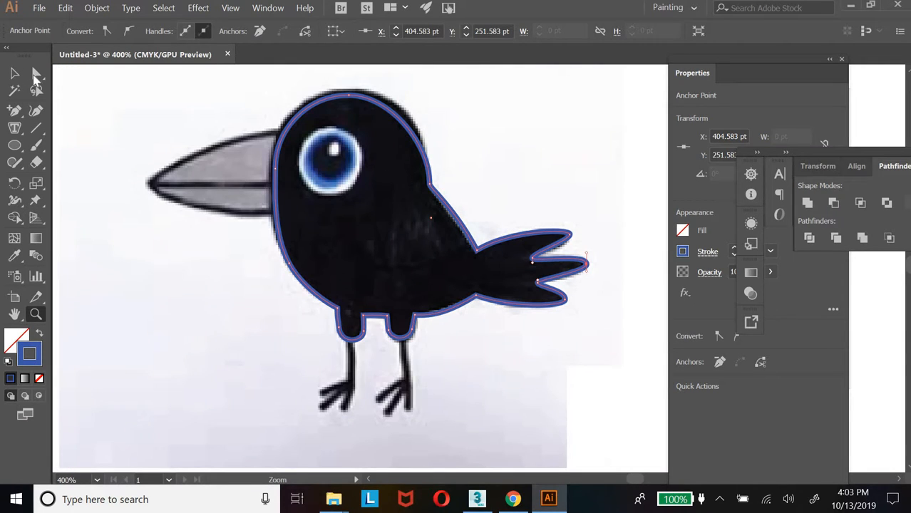
left_click(35, 74)
left_click(429, 189)
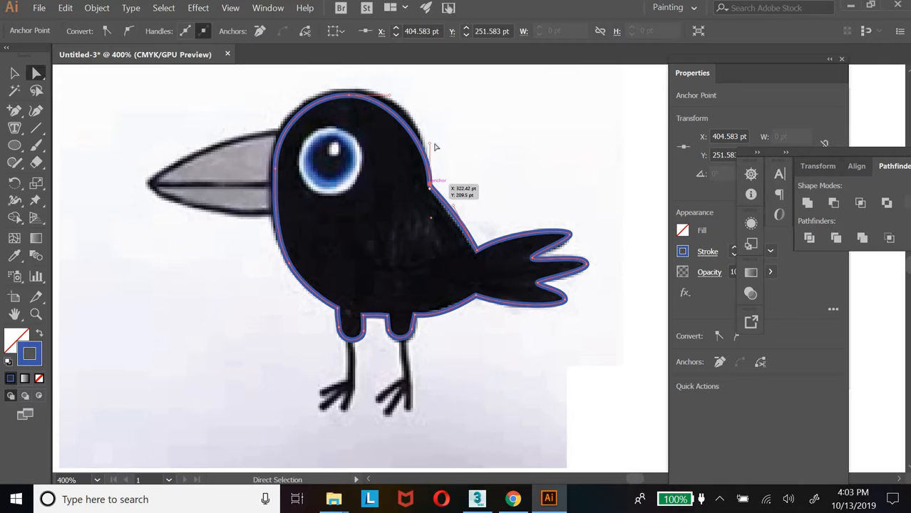
left_click_drag(430, 138, 431, 122)
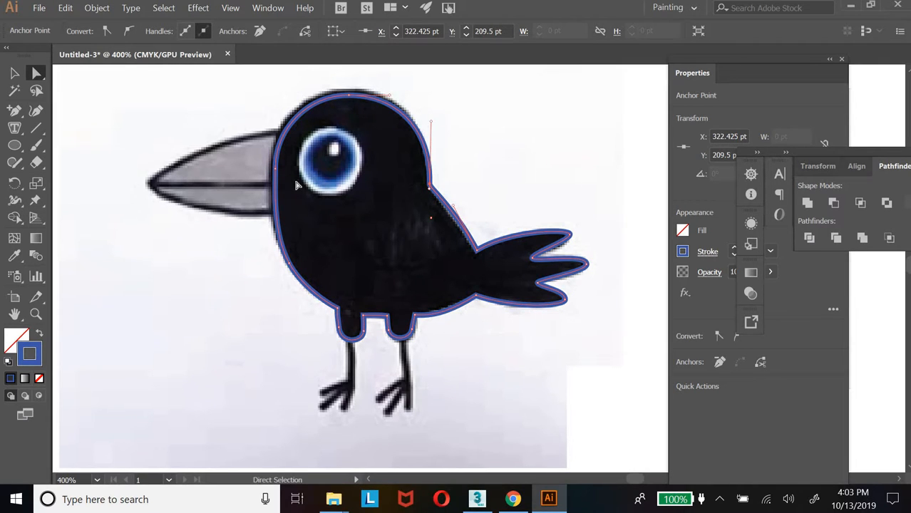
left_click(273, 171)
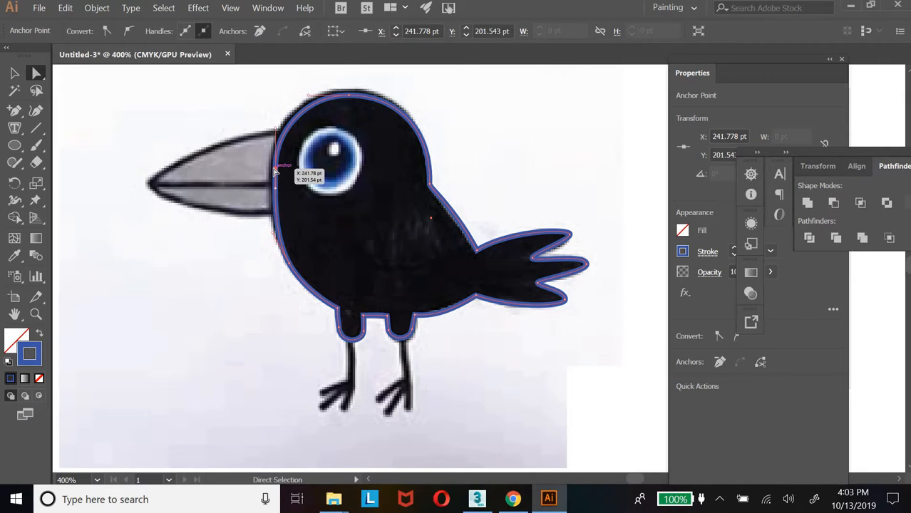
left_click_drag(271, 171, 268, 172)
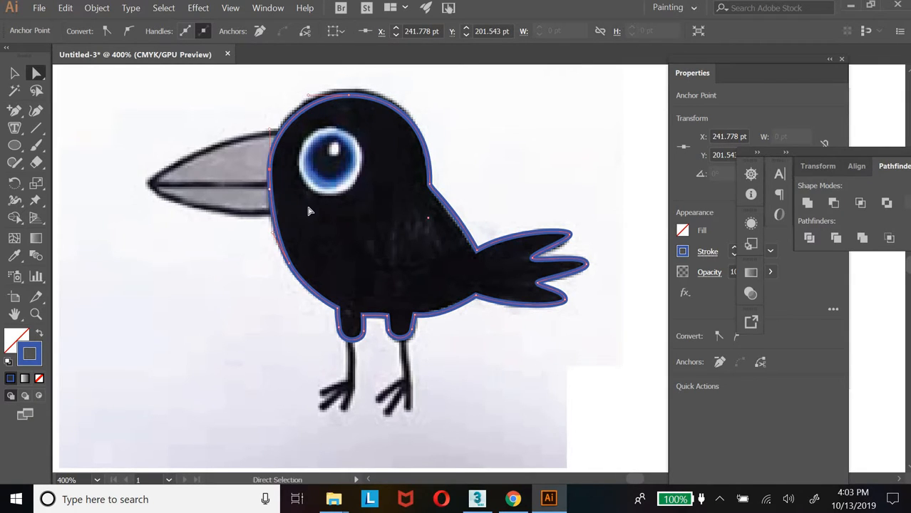
Select the whole crow body path and set its stroke colour to black (000000)
key("v")
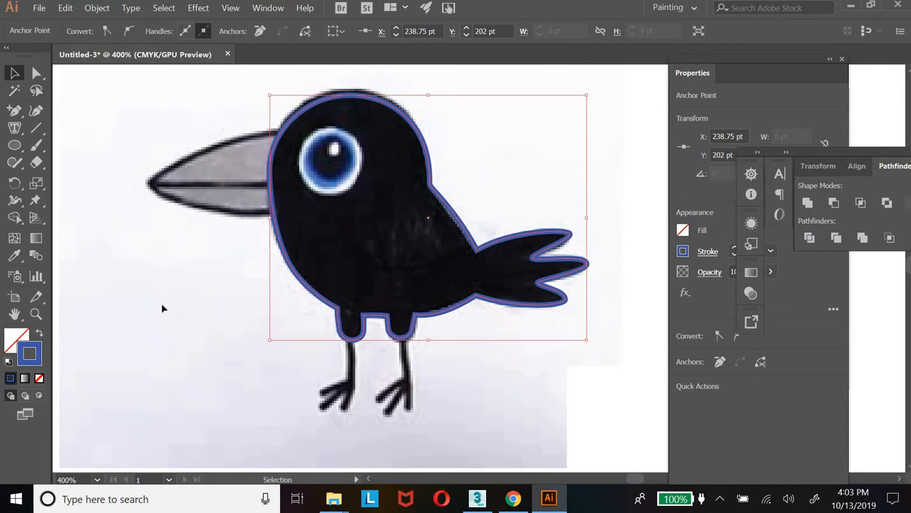
left_click(282, 289)
left_click(306, 289)
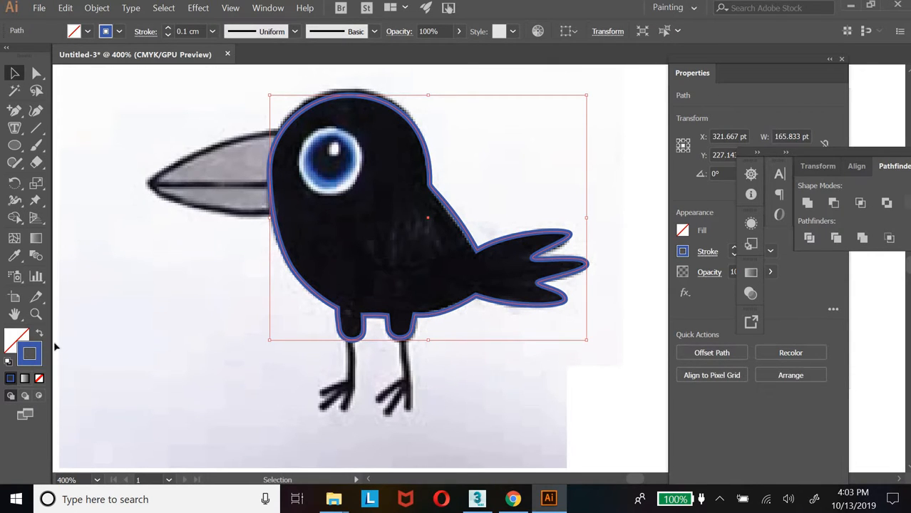
double_click(37, 360)
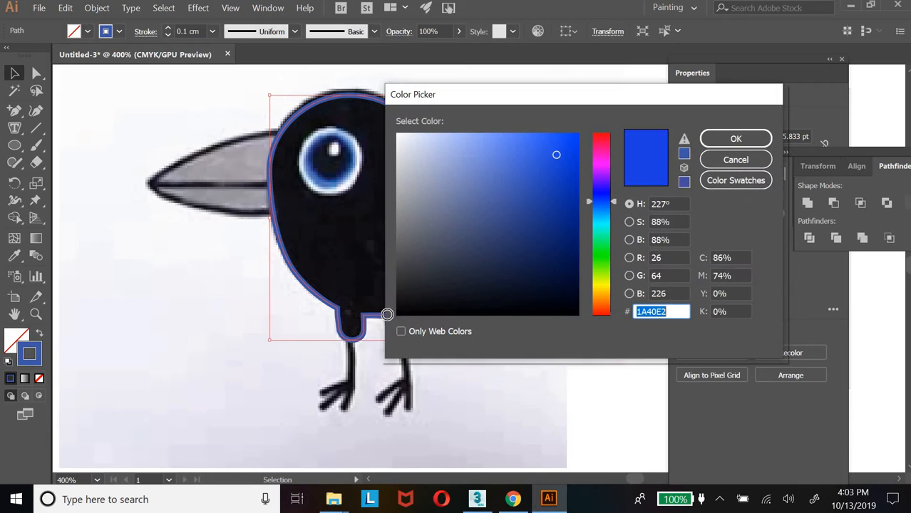
left_click(397, 314)
key("Return")
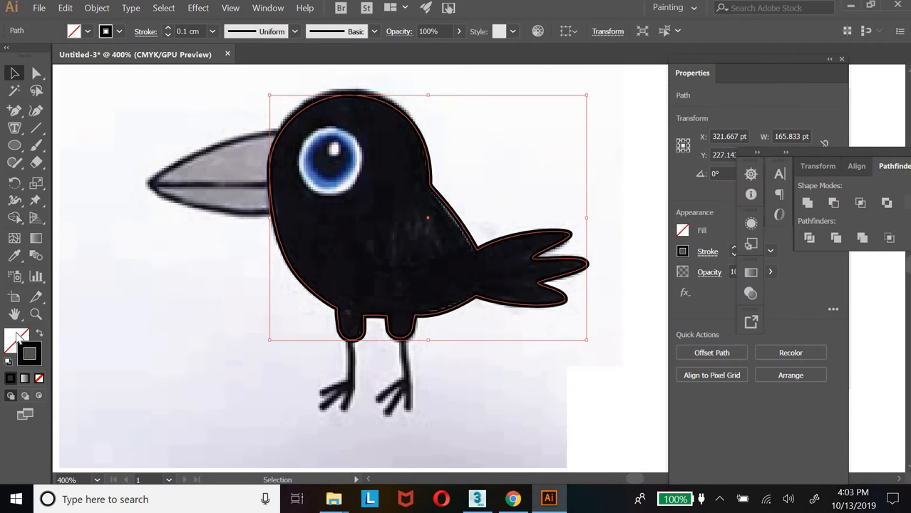
Fill the crow body with a very dark grey, slightly lighter than its black stroke, and deselect it
double_click(17, 335)
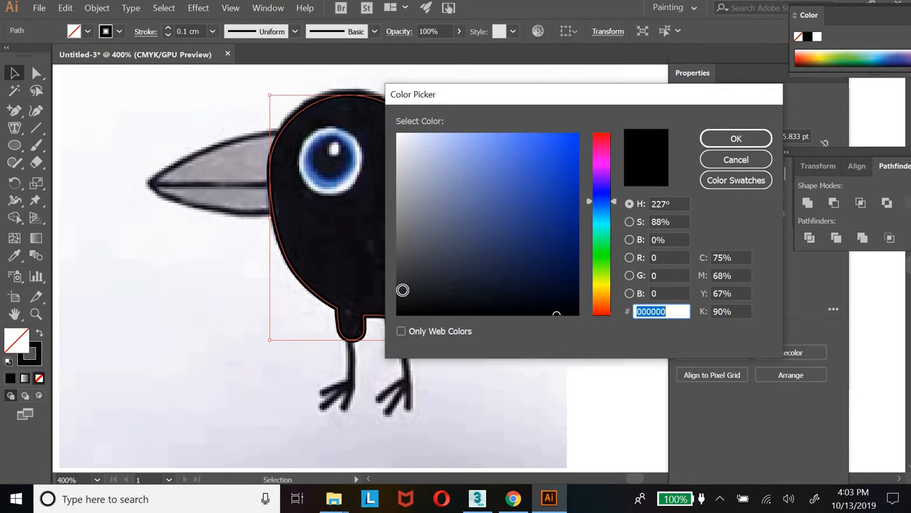
left_click(398, 293)
key("Return")
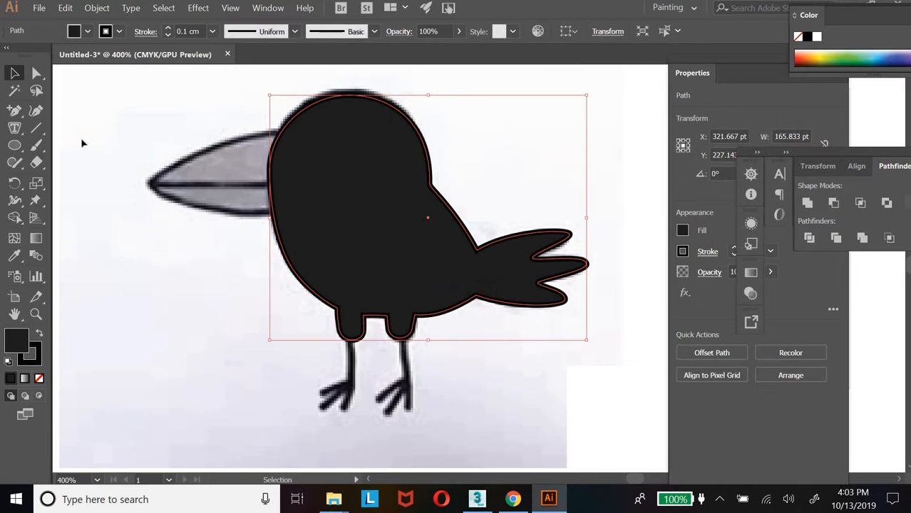
left_click(199, 312)
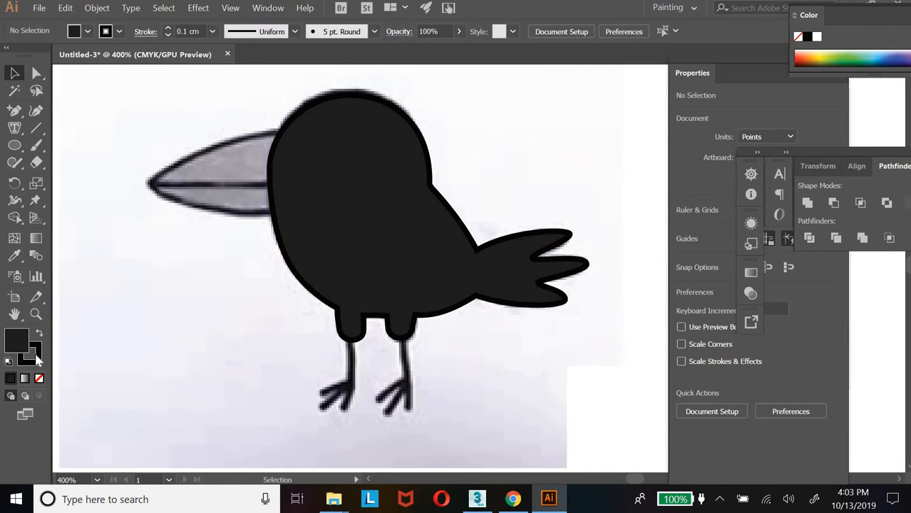
Place the finished eye group on the crow's head over the reference eye and send the body path to the back
left_click(35, 313)
left_click(395, 233, "alt")
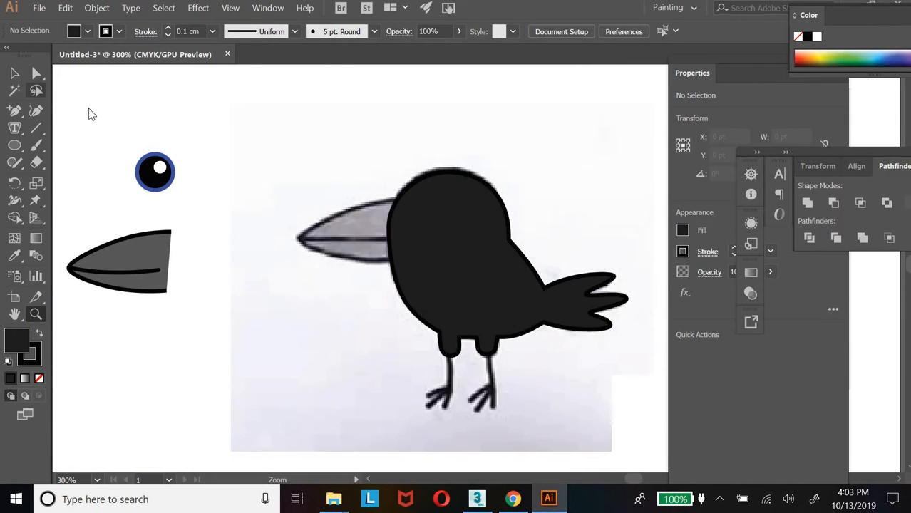
left_click(14, 73)
left_click_drag(162, 183, 438, 235)
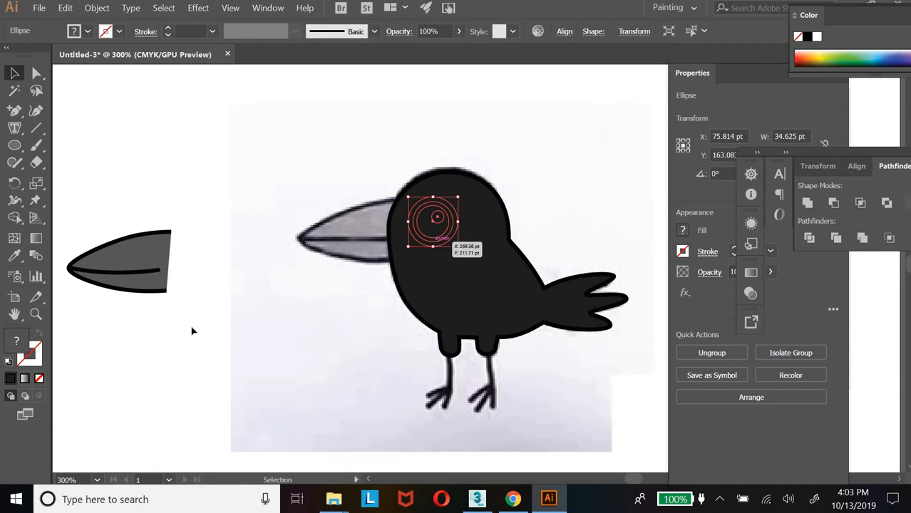
key("Delete")
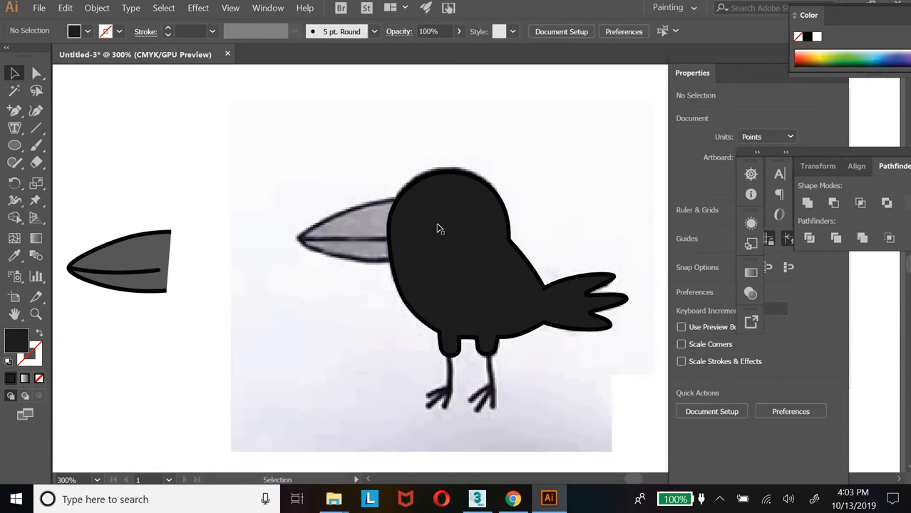
right_click(468, 264)
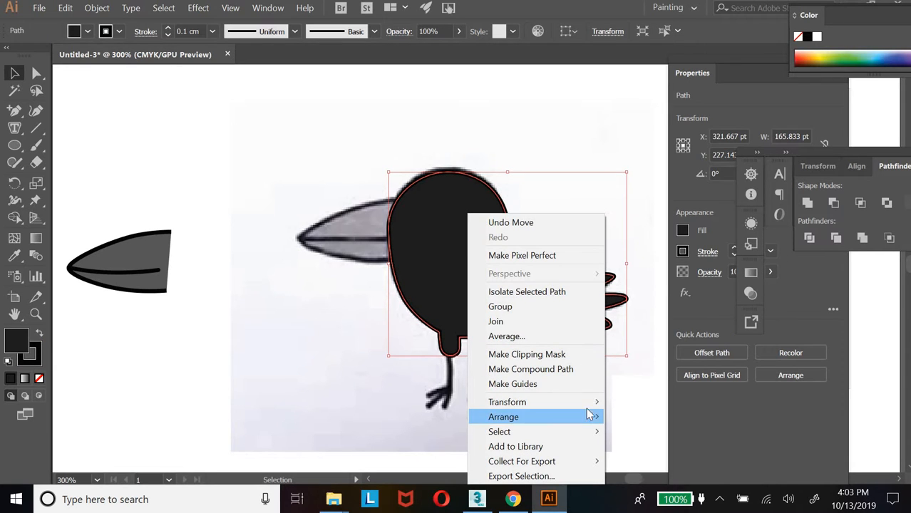
mouse_move(592, 416)
left_click(661, 463)
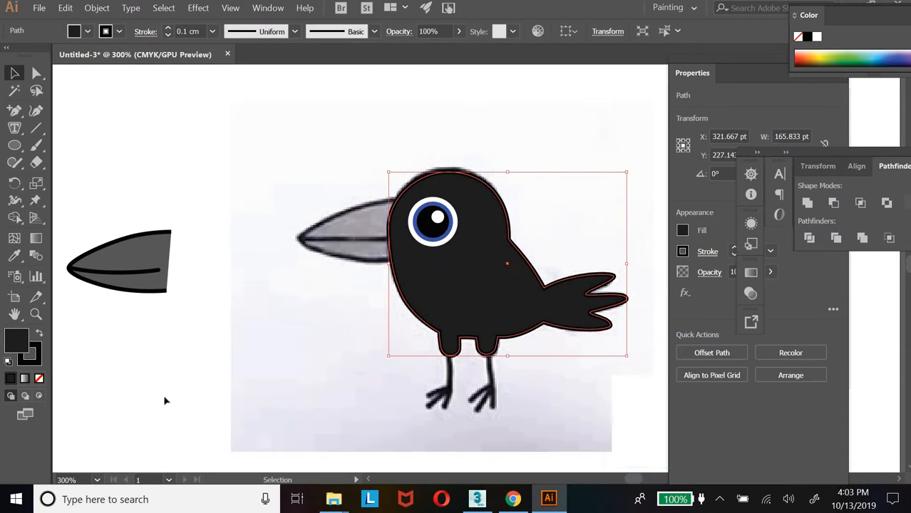
Place the grey beak group over the reference beak and send it to the back so its base sits behind the head
left_click(124, 304)
left_click_drag(124, 259, 349, 224)
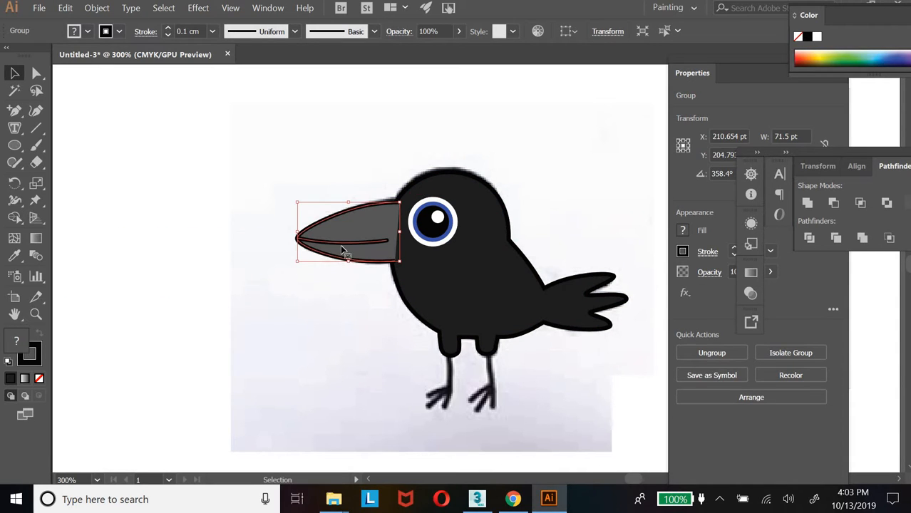
right_click(360, 364)
mouse_move(464, 379)
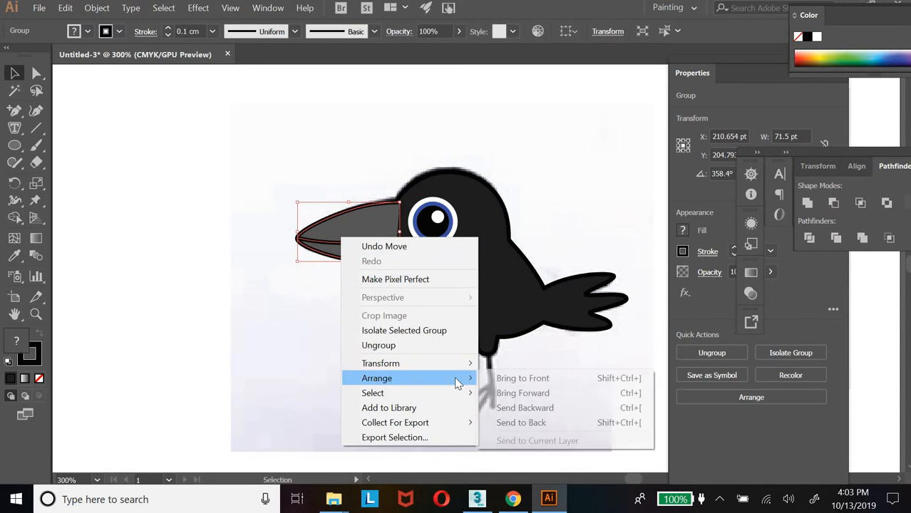
left_click(530, 424)
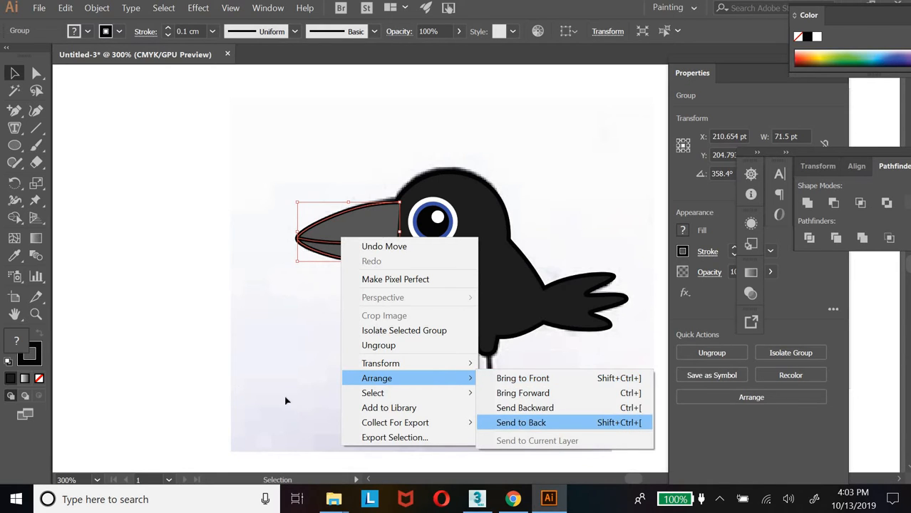
left_click(180, 301)
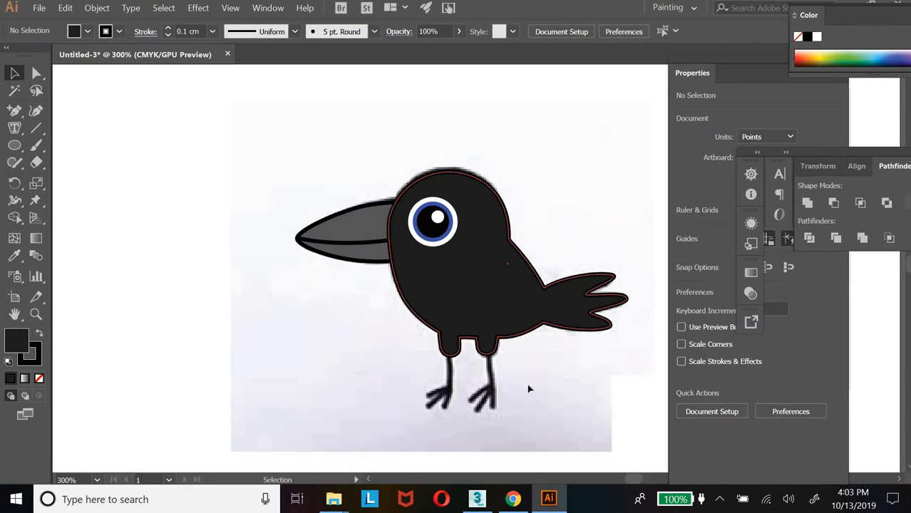
left_click(36, 314)
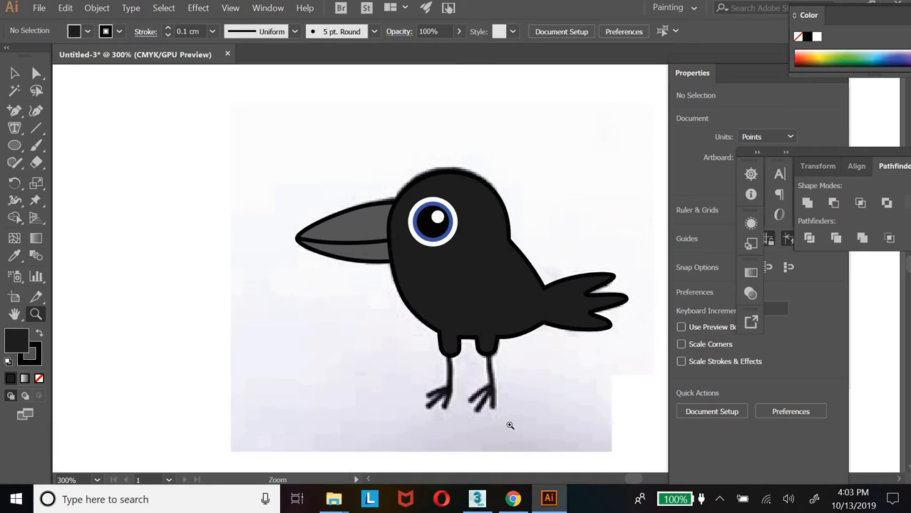
left_click(489, 207)
left_click(468, 206)
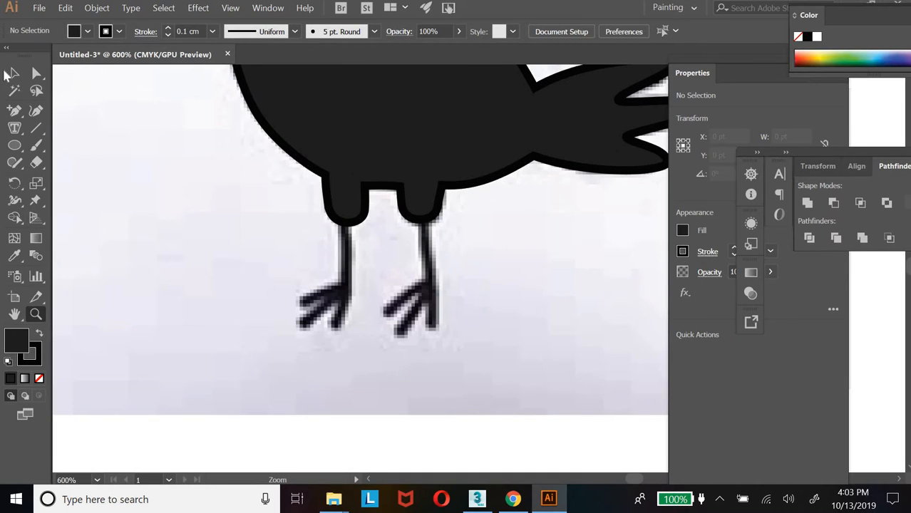
left_click(13, 72)
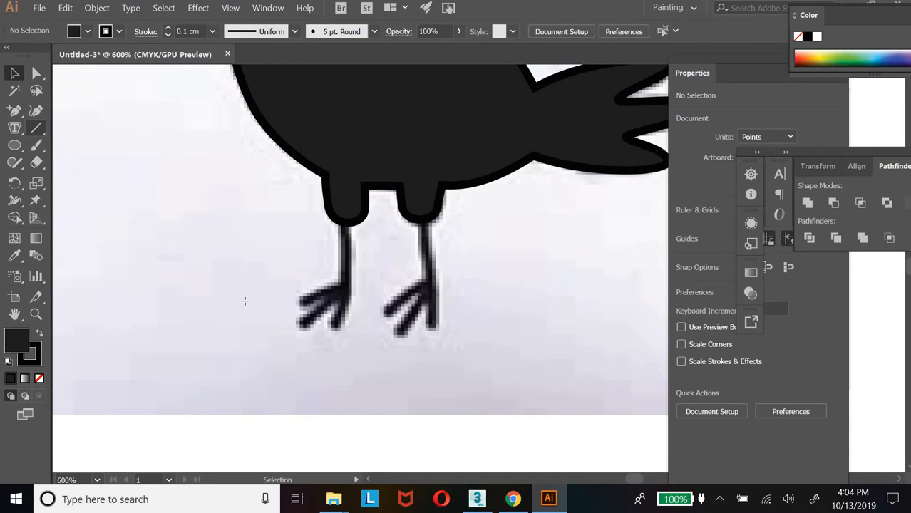
key("backslash")
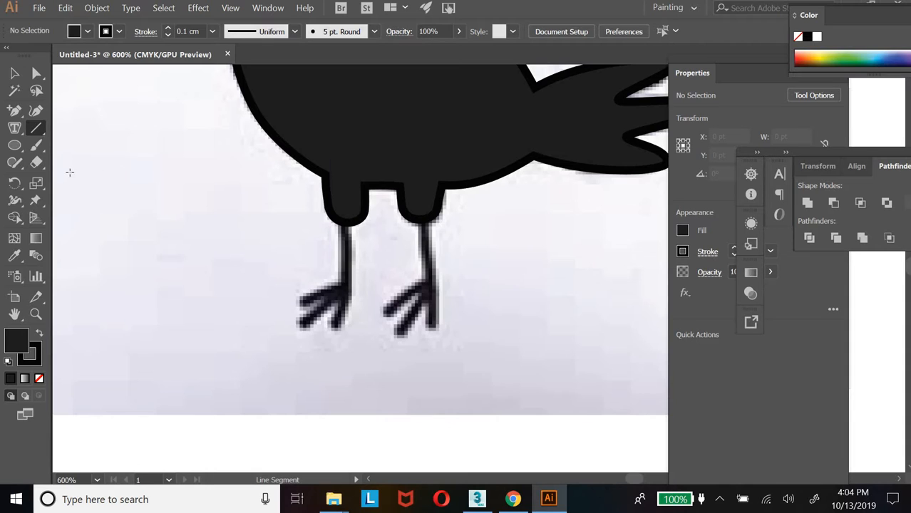
left_click(13, 111)
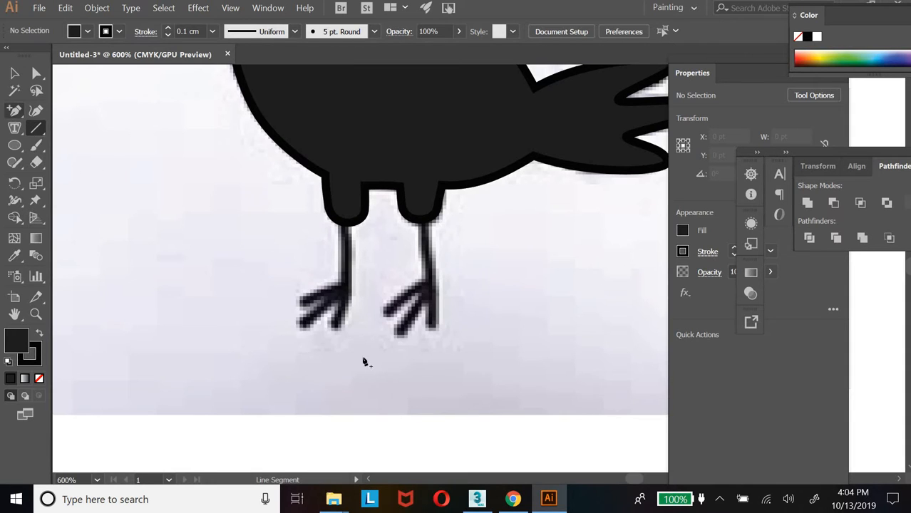
left_click(332, 320)
left_click(562, 266)
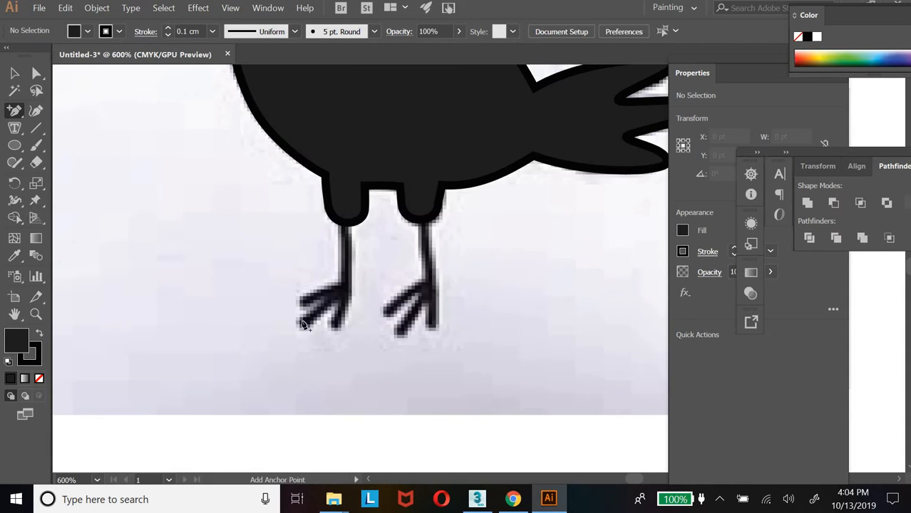
left_click(302, 326)
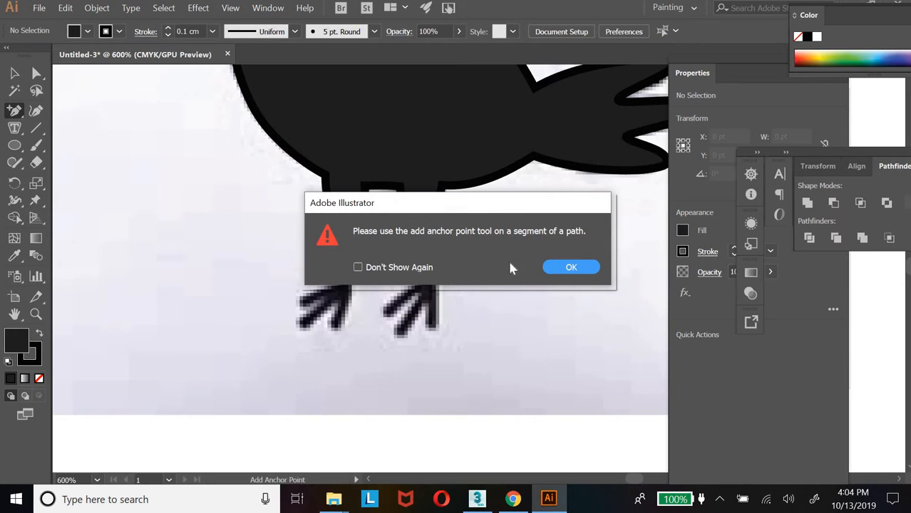
left_click(571, 268)
Trace the left leg and its middle toe as one open path with the Pen tool and remove its fill
left_click(14, 111)
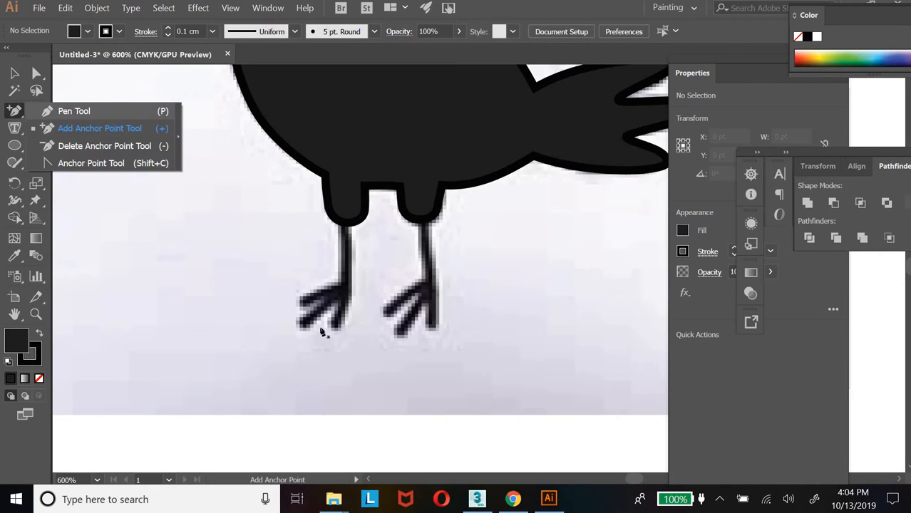
key("p")
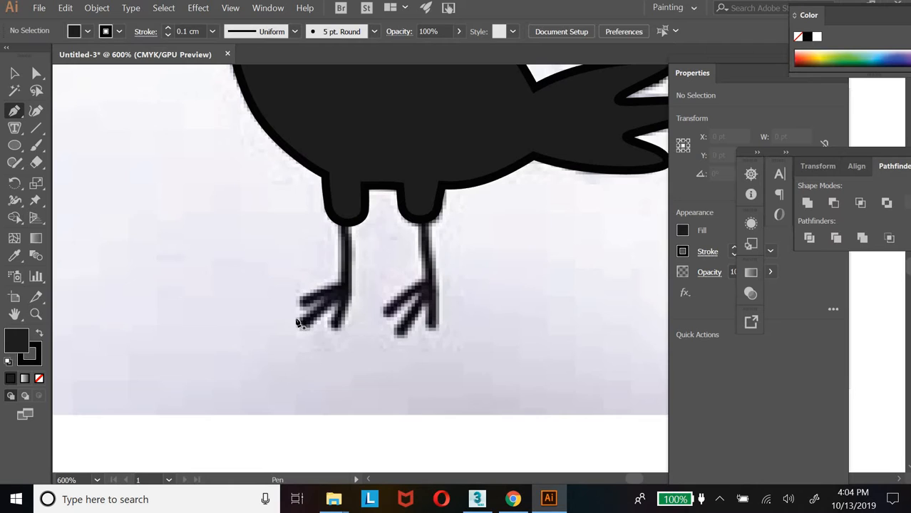
left_click(295, 319)
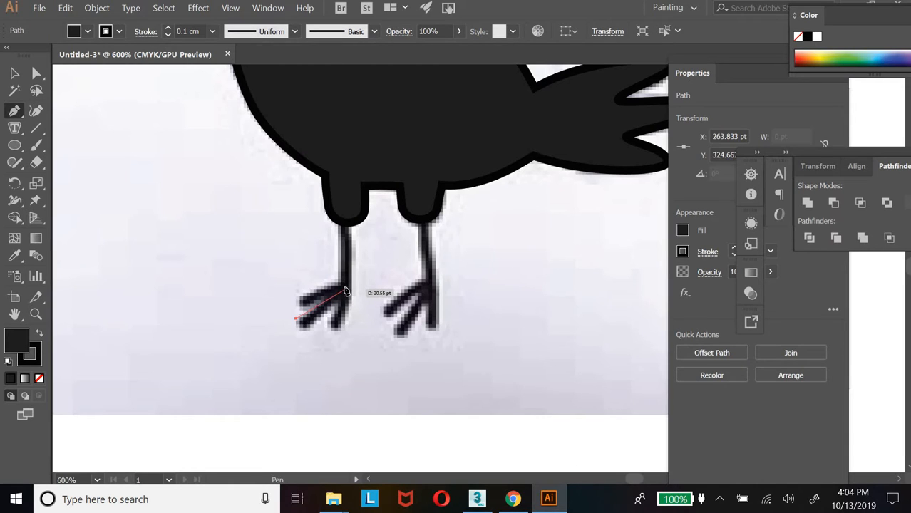
left_click(345, 288)
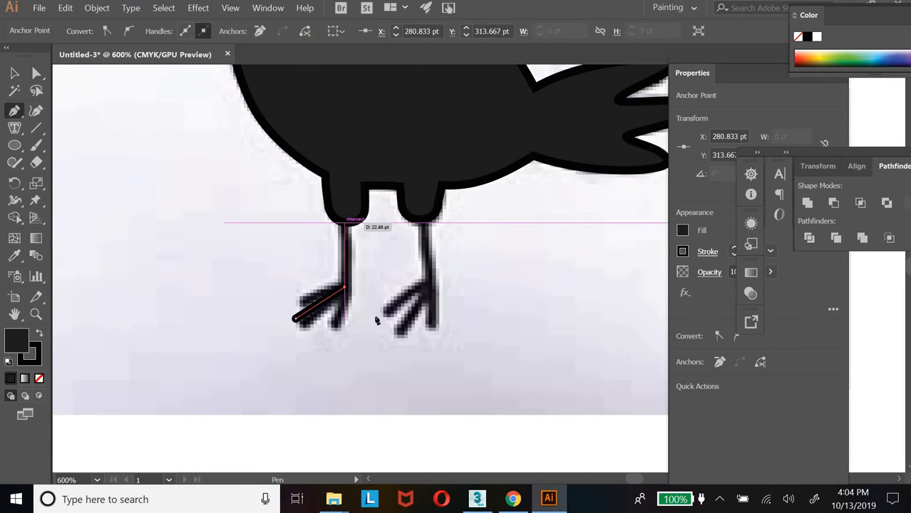
left_click(345, 222)
right_click(372, 332)
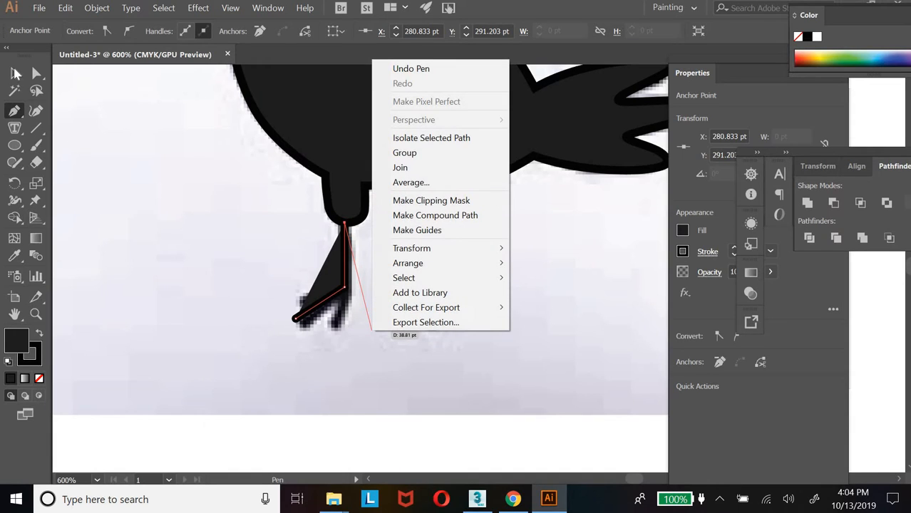
key("v")
key("Escape")
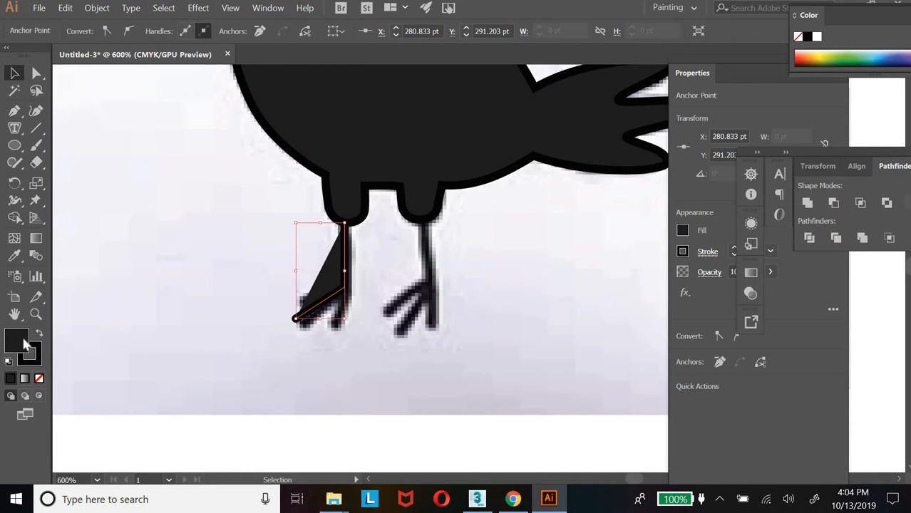
left_click(38, 379)
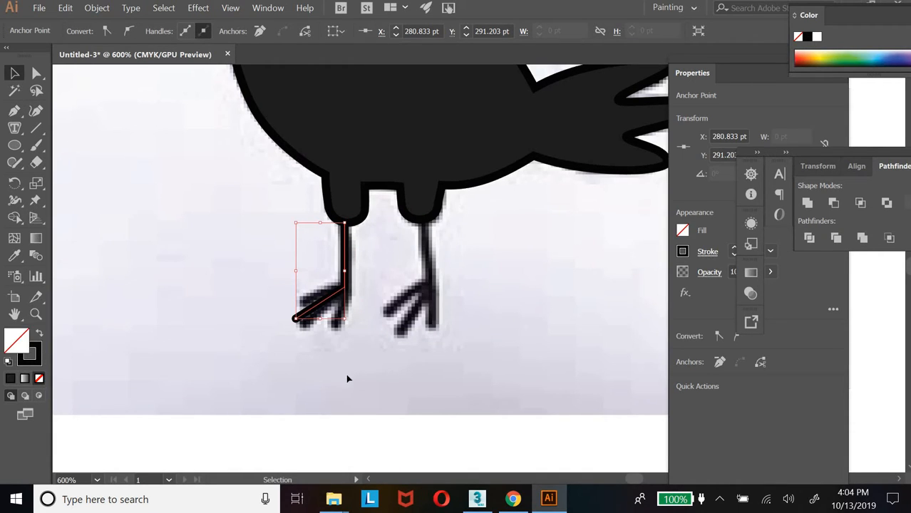
left_click(348, 340)
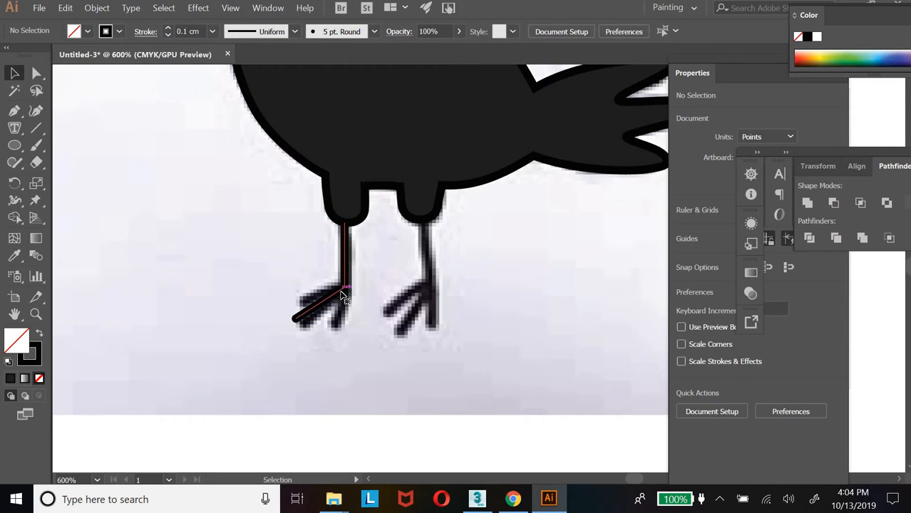
Draw the two outer toes of each foot as straight line segments fanning out from the ankle
left_click(341, 322)
key("backslash")
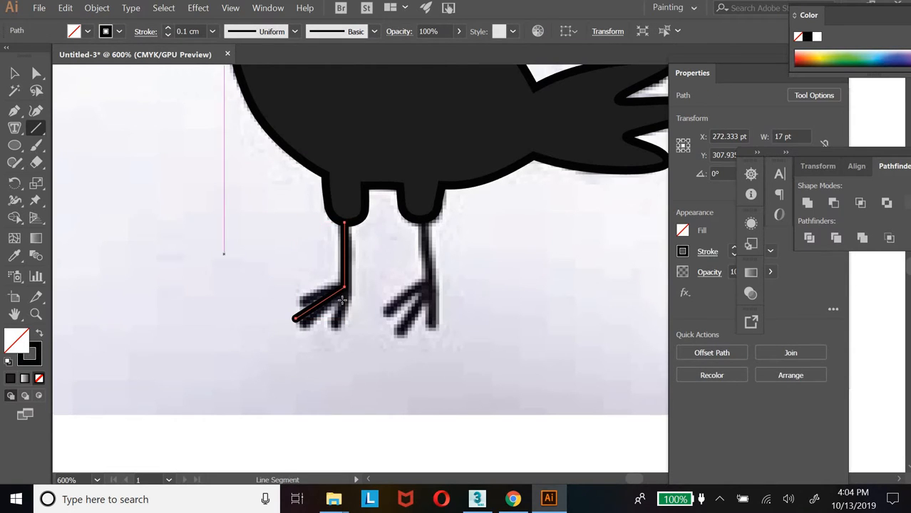
left_click_drag(345, 288, 328, 318)
key("ctrl+z")
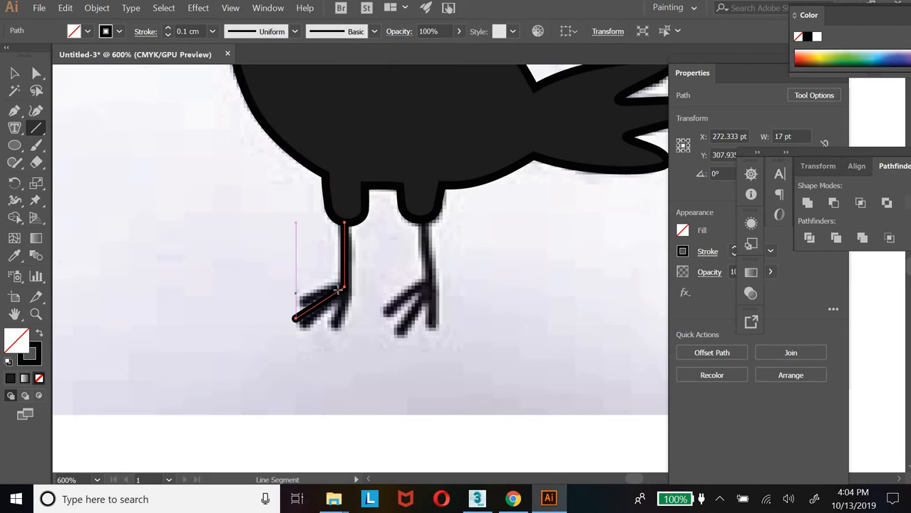
left_click_drag(296, 292, 345, 288)
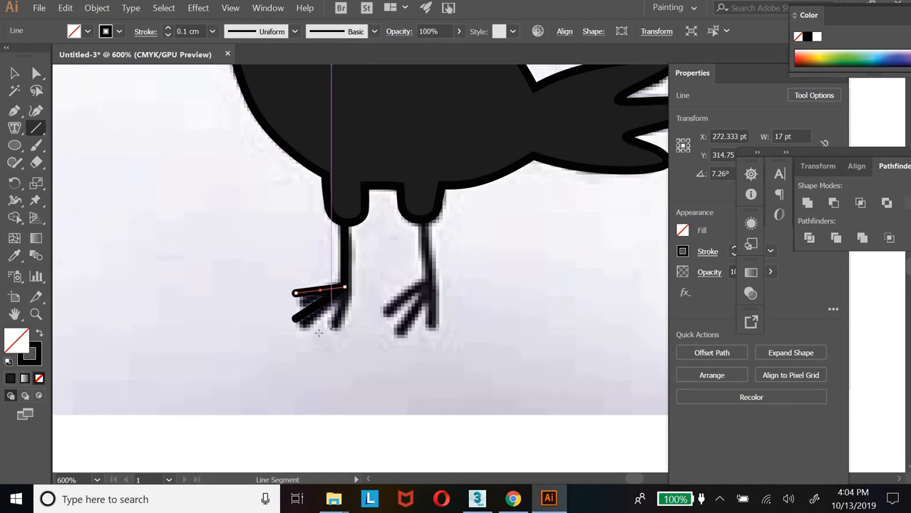
left_click_drag(322, 326, 345, 286)
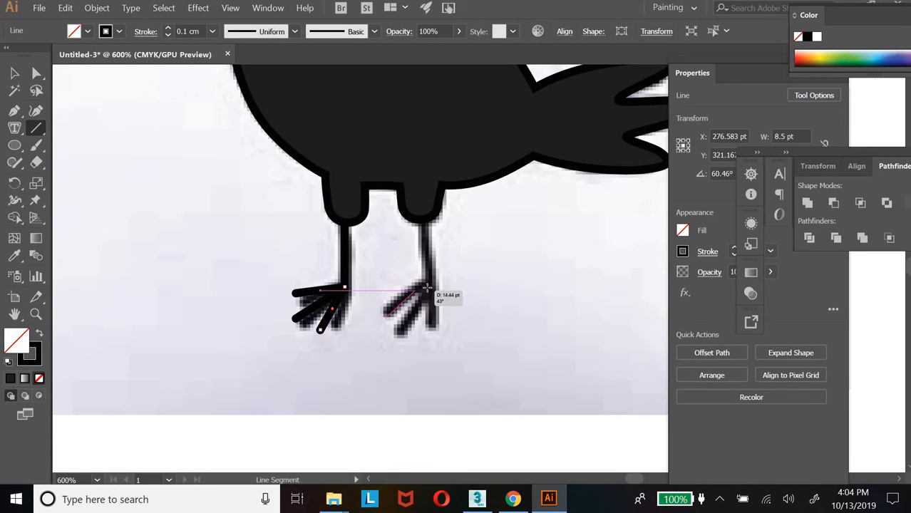
mouse_move(426, 291)
left_mouse_down()
mouse_move(385, 319)
mouse_move(425, 291)
left_mouse_up()
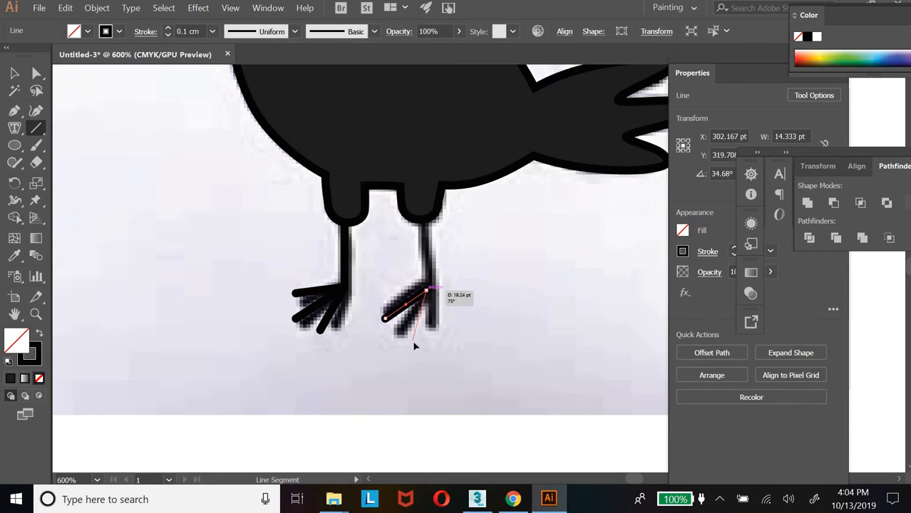
left_click_drag(415, 347, 412, 340)
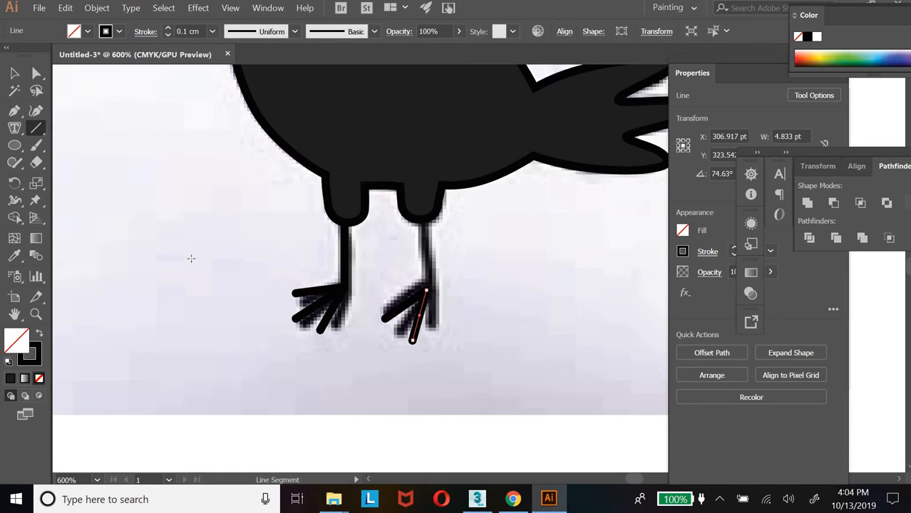
Trace the right foot's middle toe and leg up to the body as one open path with the Pen tool, and deselect it
left_click(15, 112)
left_click(365, 356)
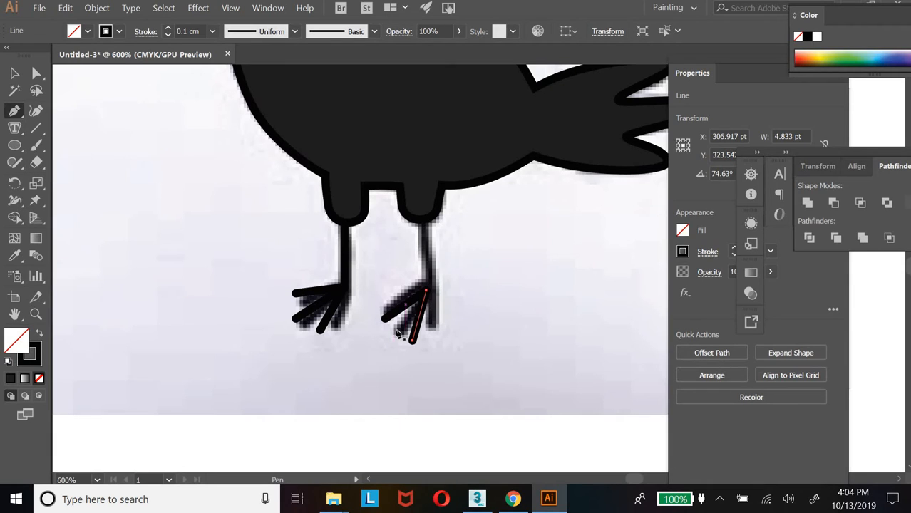
left_click(428, 291)
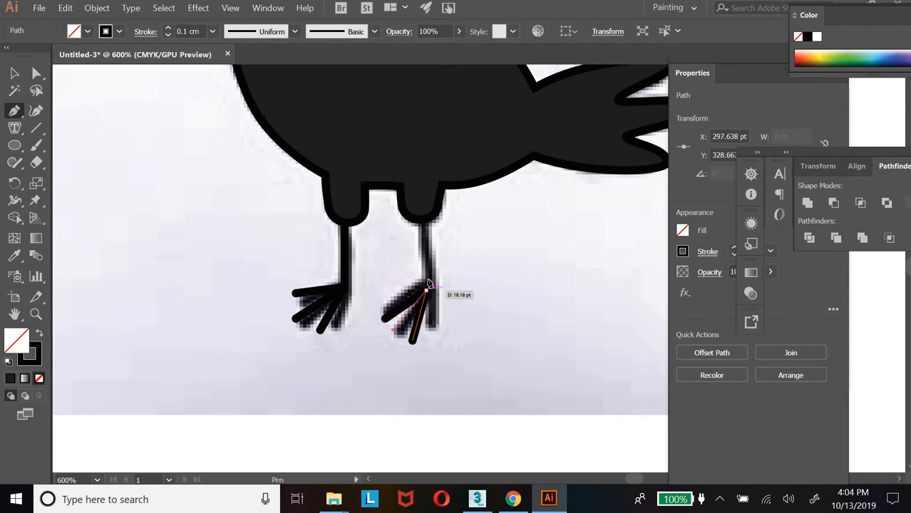
left_click(421, 219)
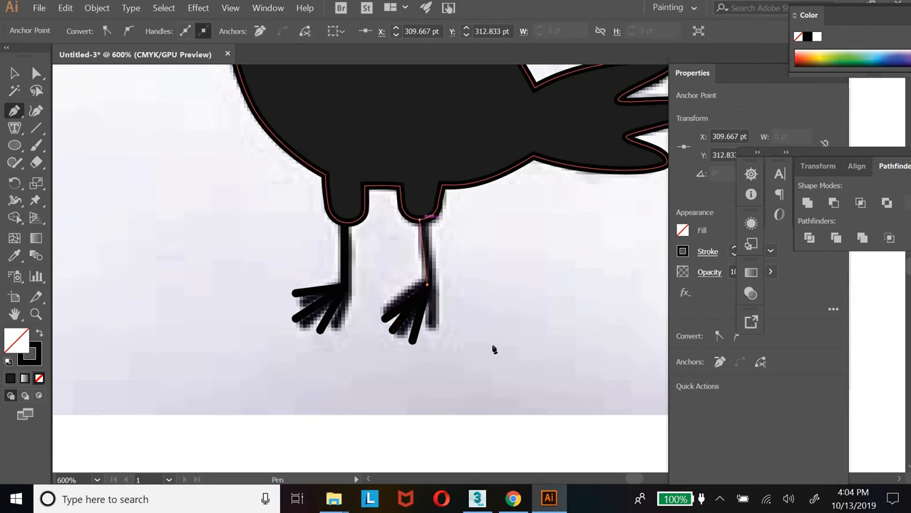
right_click(179, 212)
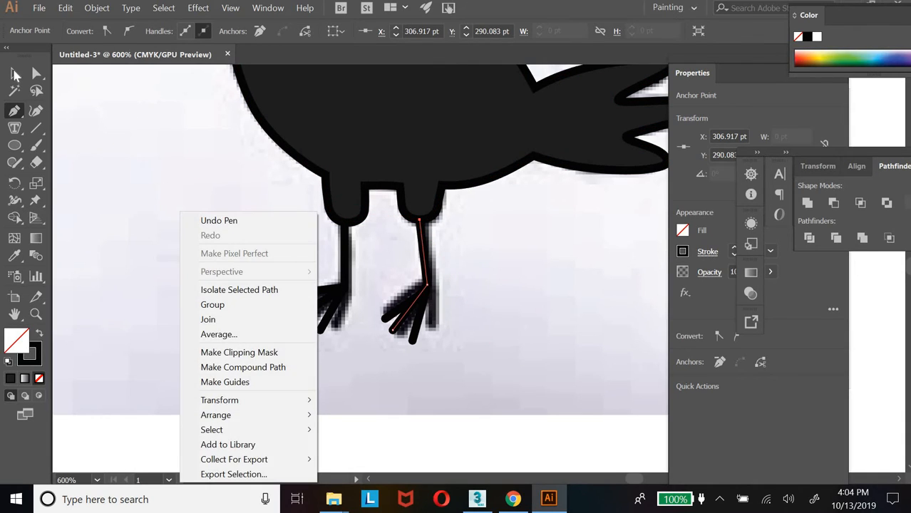
left_click(522, 286)
key("v")
left_click(506, 330)
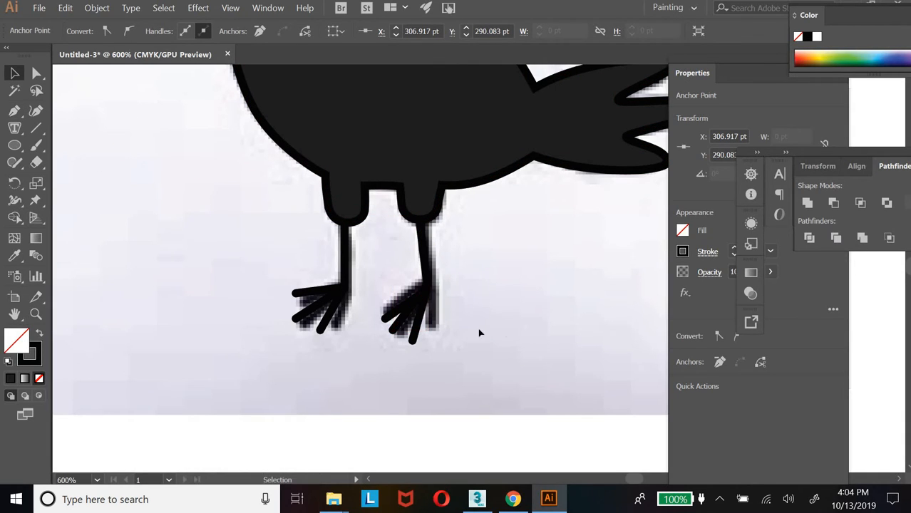
Move the tip of the right foot's uppermost toe up to about X 293.7 pt, Y 321.2 pt to spread the toes
left_click(389, 319)
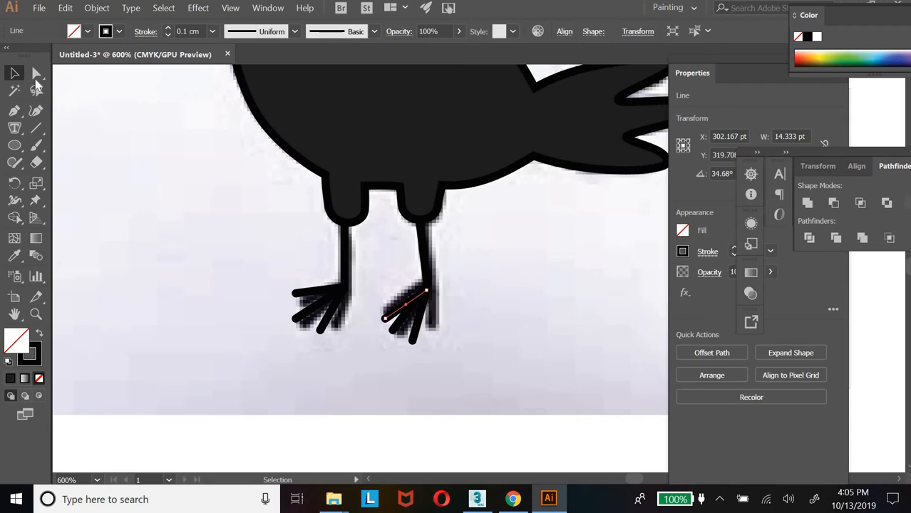
key("a")
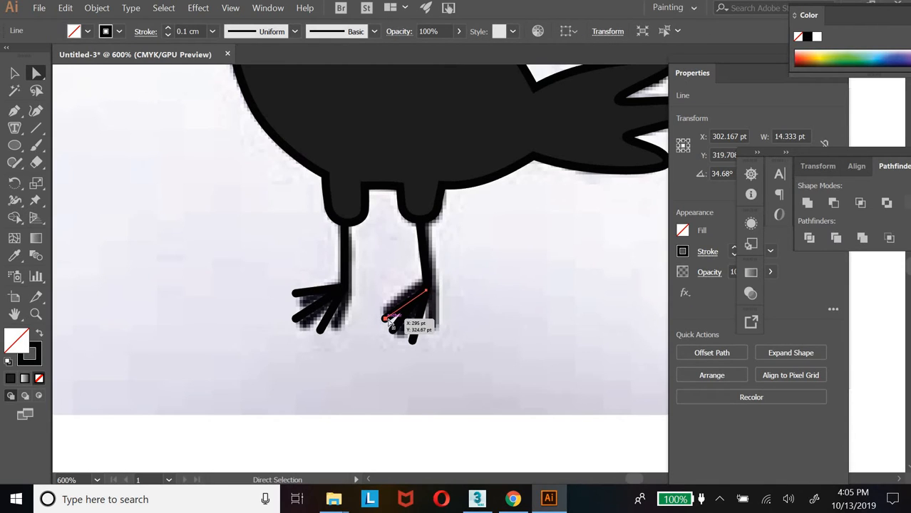
left_click(389, 320)
left_click_drag(385, 321, 380, 309)
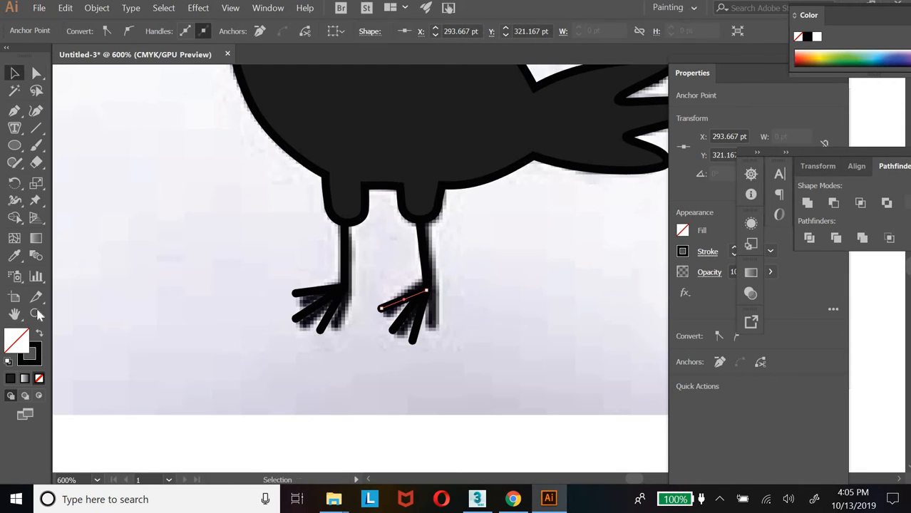
Move the complete crow drawing off the reference image to the empty area of the artboard below it, and deselect it
key("z")
left_click(463, 198, "alt")
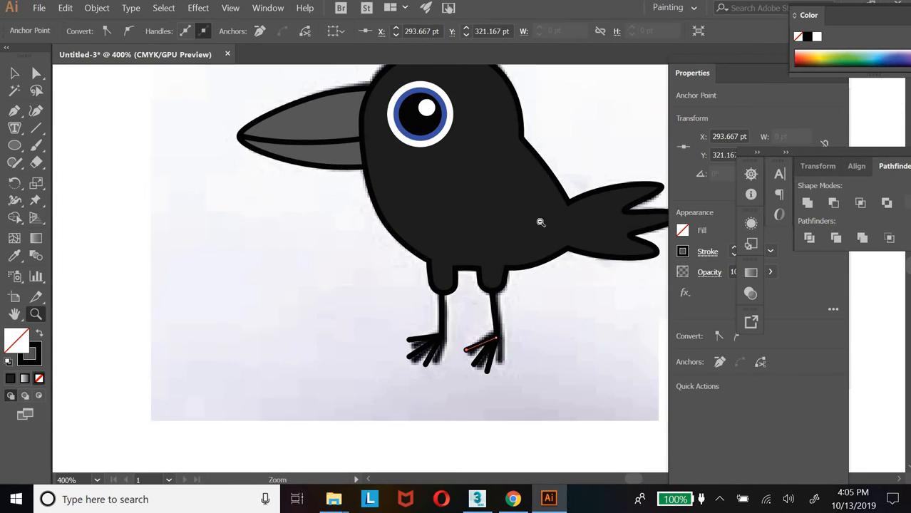
left_click(482, 255, "alt")
left_click(492, 291, "alt")
left_click(439, 195, "alt")
key("v")
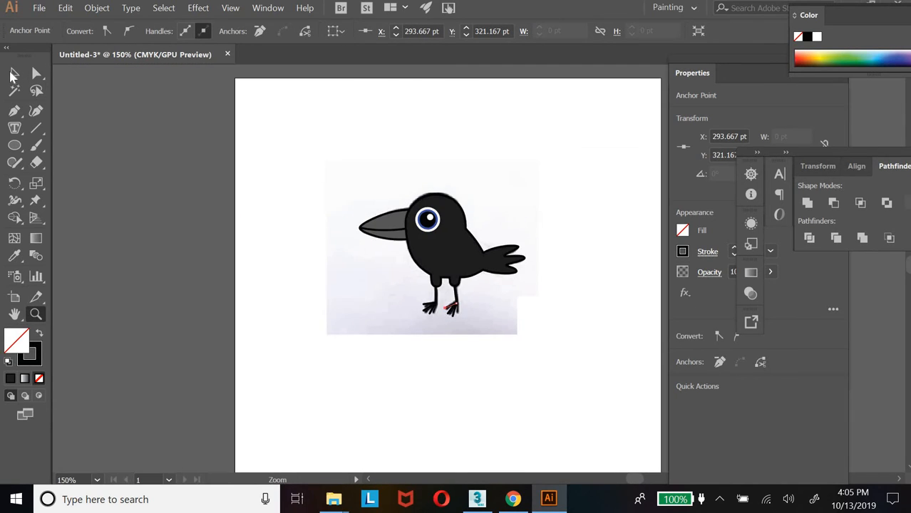
left_click_drag(584, 366, 341, 183)
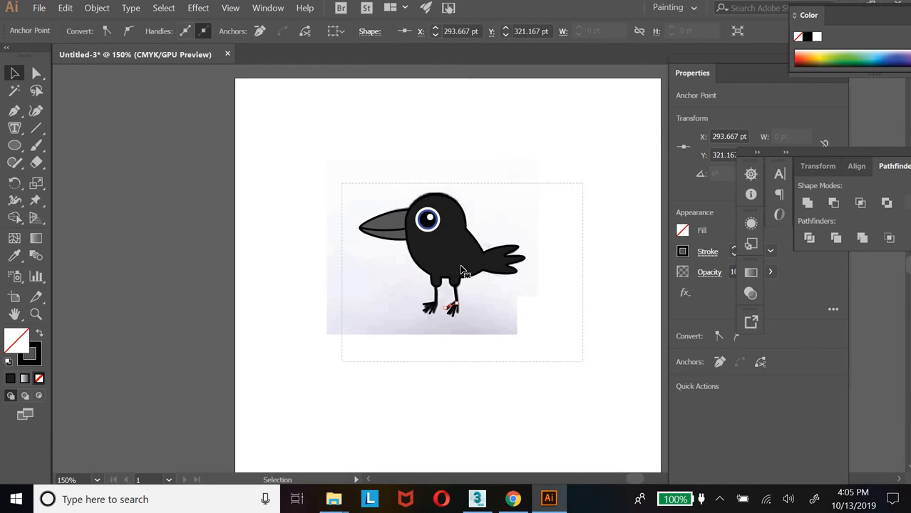
left_click_drag(465, 234, 424, 401)
scroll(518, 371, "down", 2)
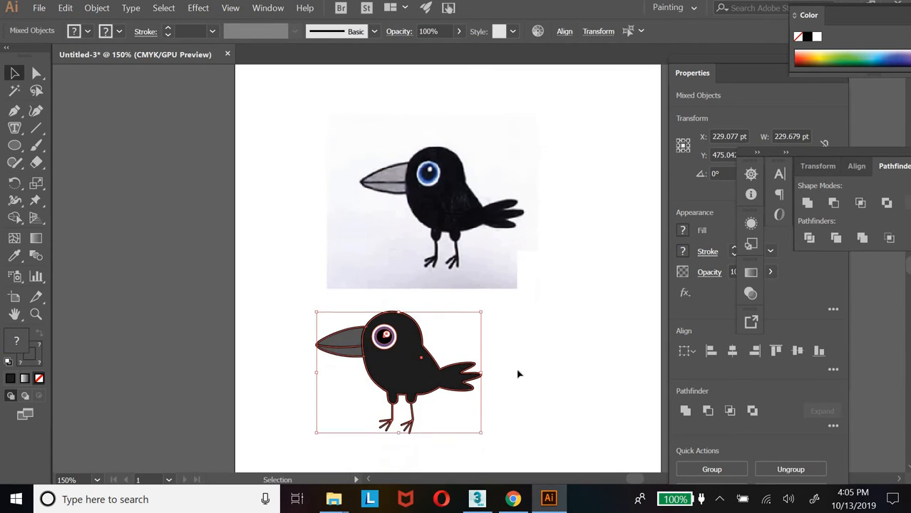
left_click(523, 383)
Scale the complete crow drawing up proportionally to about 9560 pt wide, far beyond the artboard
scroll(524, 385, "down", 1)
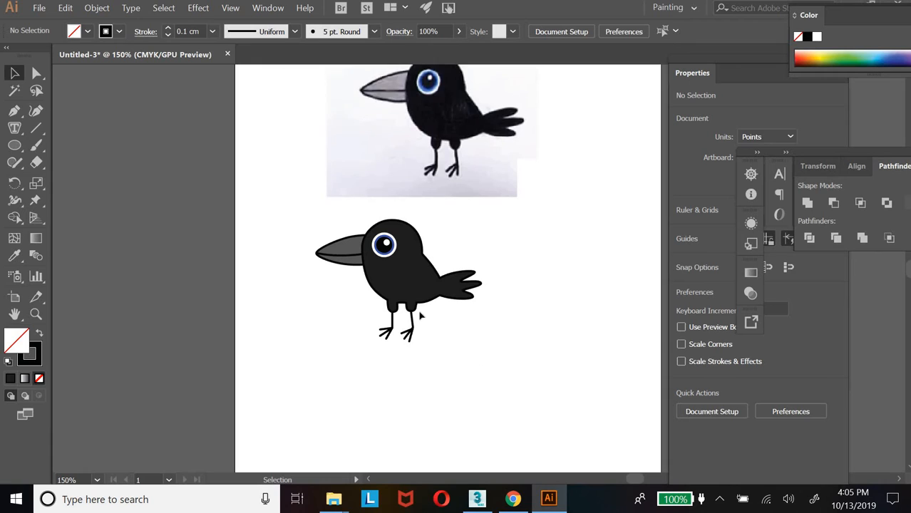
scroll(364, 271, "down", 2)
left_click_drag(283, 167, 536, 301)
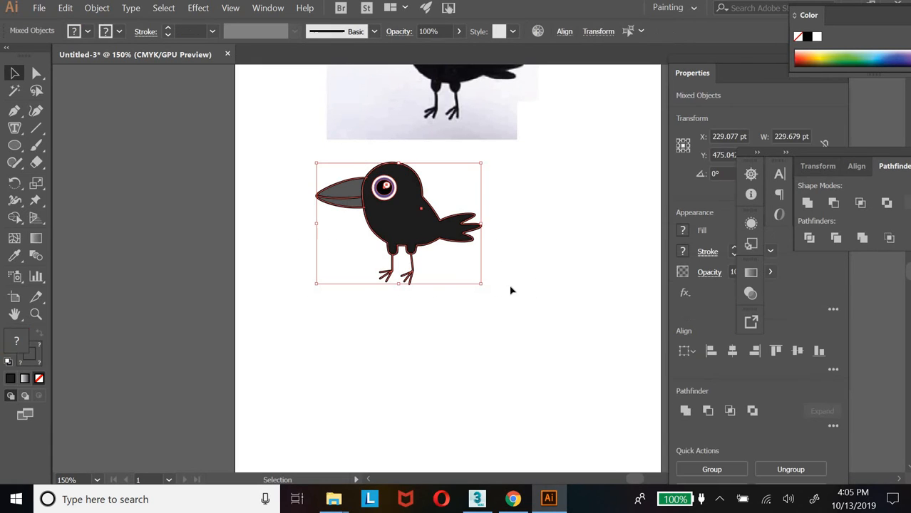
scroll(507, 292, "down", 1)
left_click(36, 314)
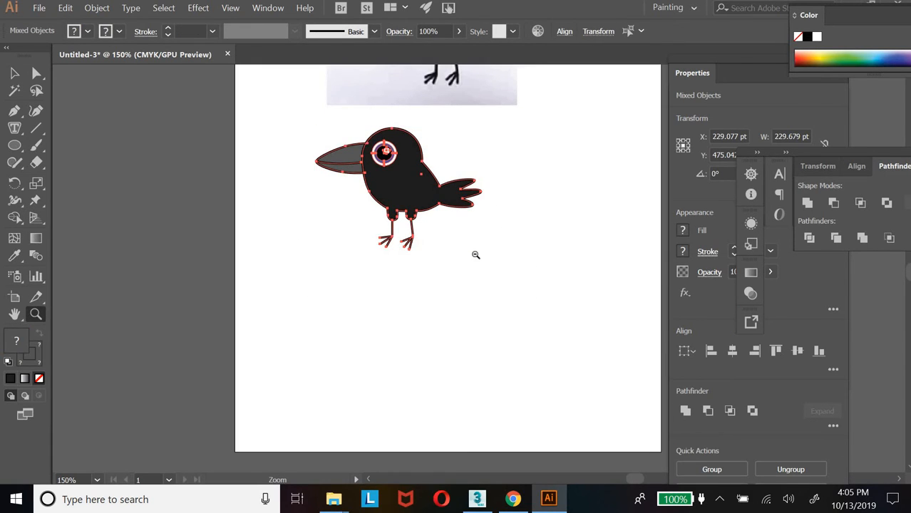
left_click(474, 256, "alt")
left_click(499, 271, "alt")
left_click(527, 283, "alt")
left_click(528, 300, "alt")
left_click(528, 299, "alt")
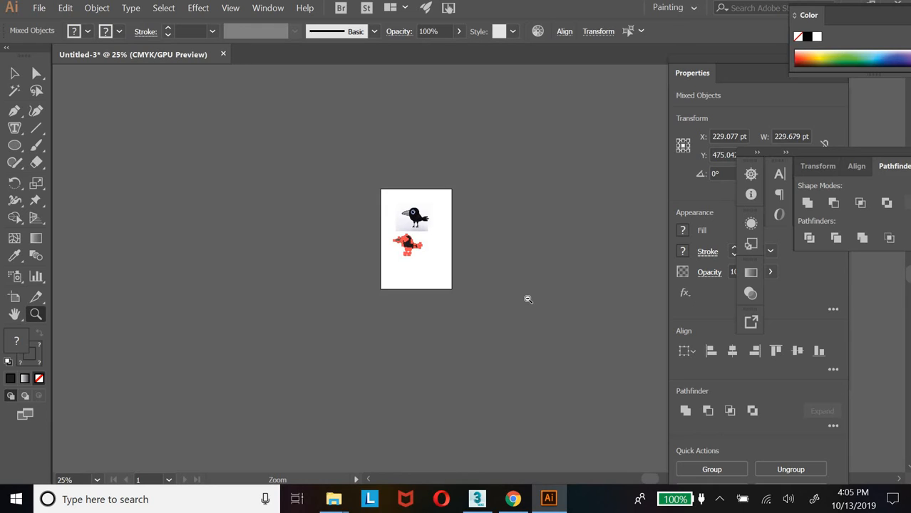
left_click(528, 300, "alt")
left_click(528, 300, "alt")
left_click(527, 299, "alt")
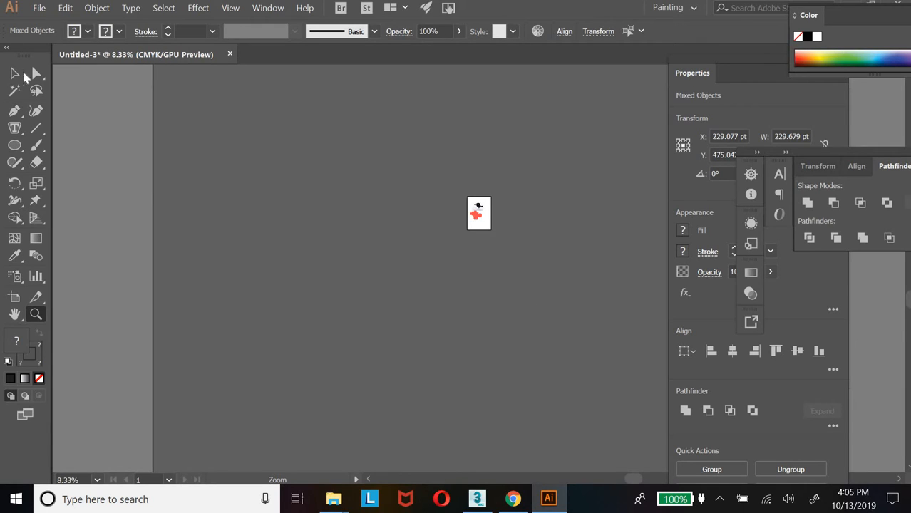
left_click(17, 74)
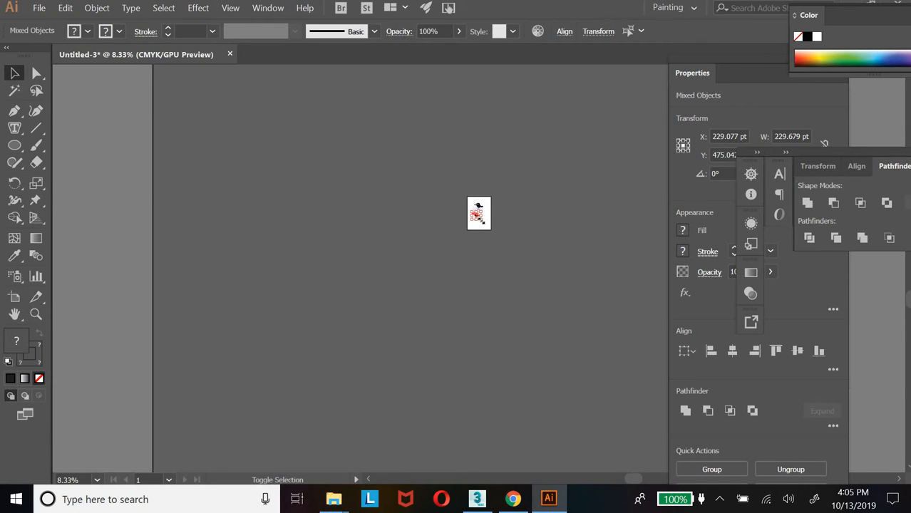
left_click_drag(479, 218, 343, 215)
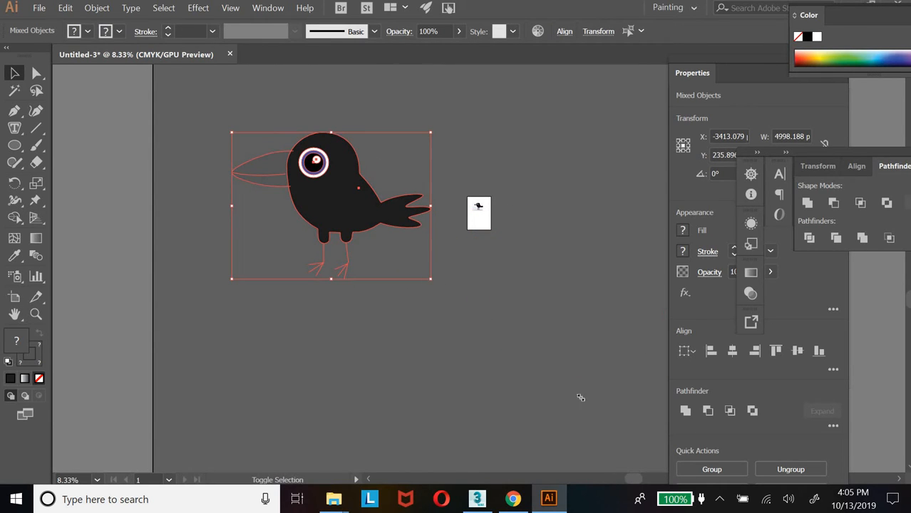
left_click_drag(581, 398, 611, 421)
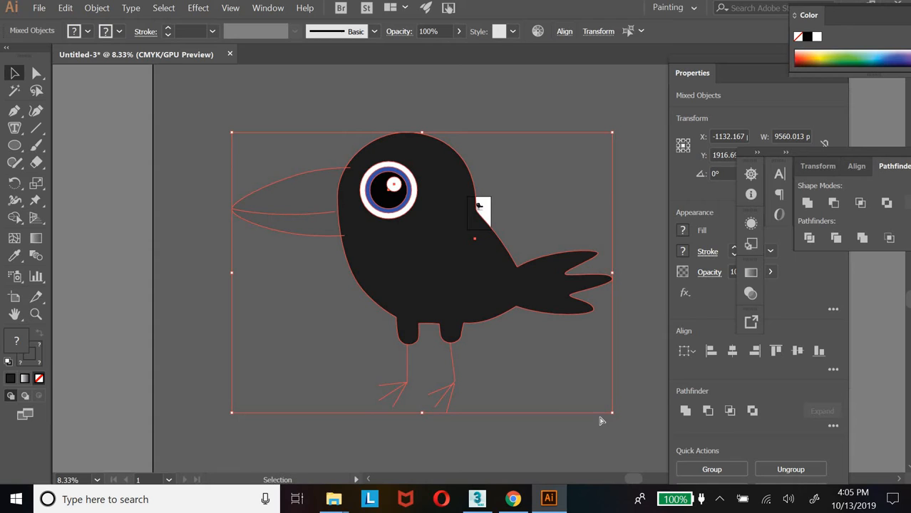
Undo the enlargement of the crow drawing
key("ctrl+z")
key("ctrl+z")
key("ctrl+z")
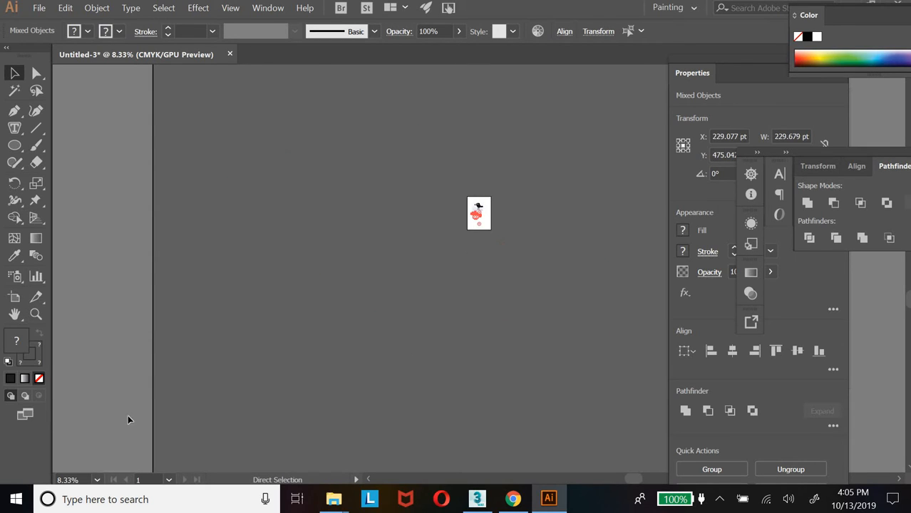
Move the complete crow to about X 323.7 pt, Y 496.1 pt, beneath the reference image, and deselect it
left_click(36, 314)
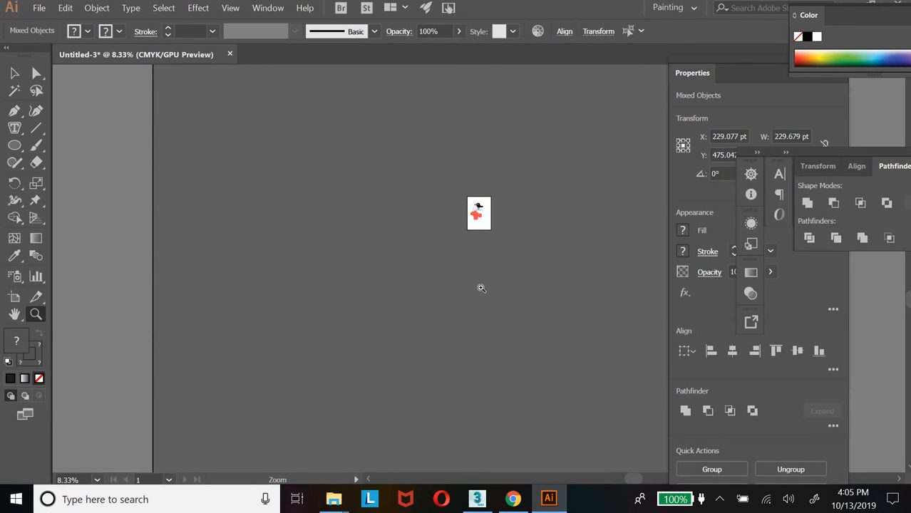
left_click(482, 288)
left_click(472, 276)
left_click(471, 281)
left_click(503, 264)
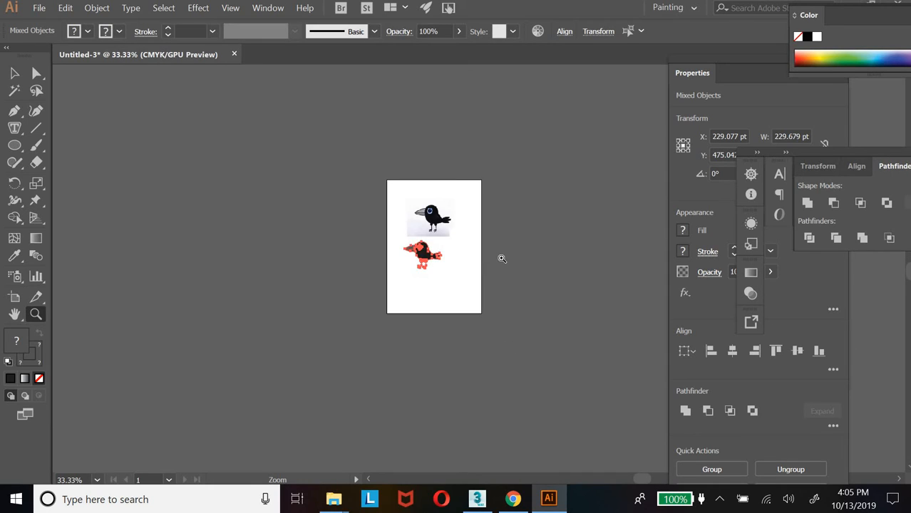
left_click(502, 259)
left_click(448, 286)
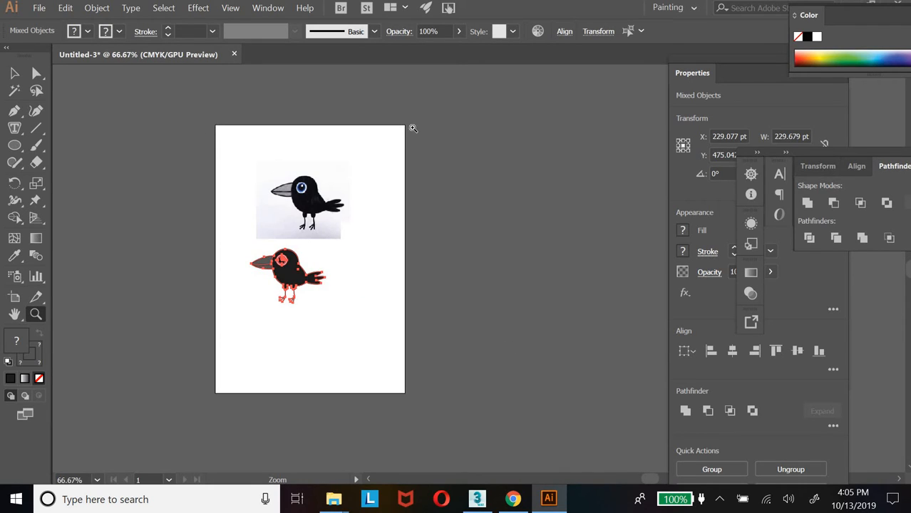
left_click(14, 74)
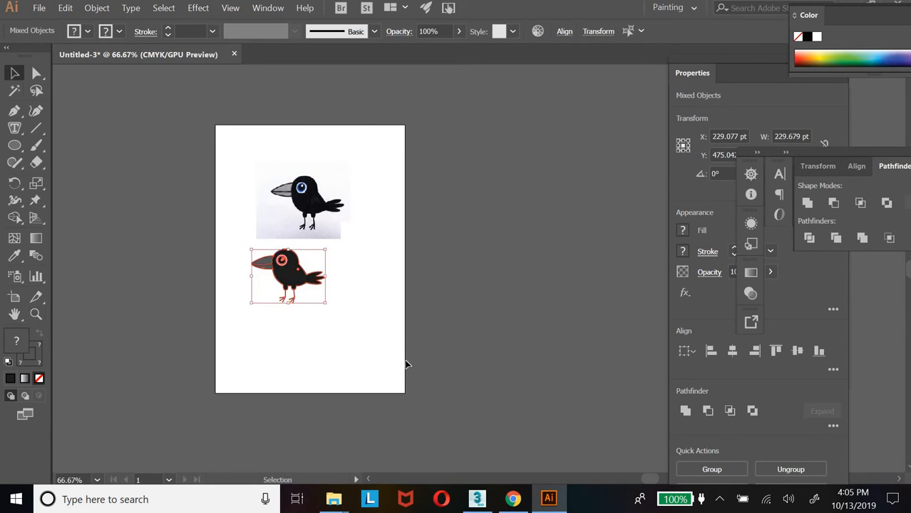
left_click_drag(319, 284, 347, 291)
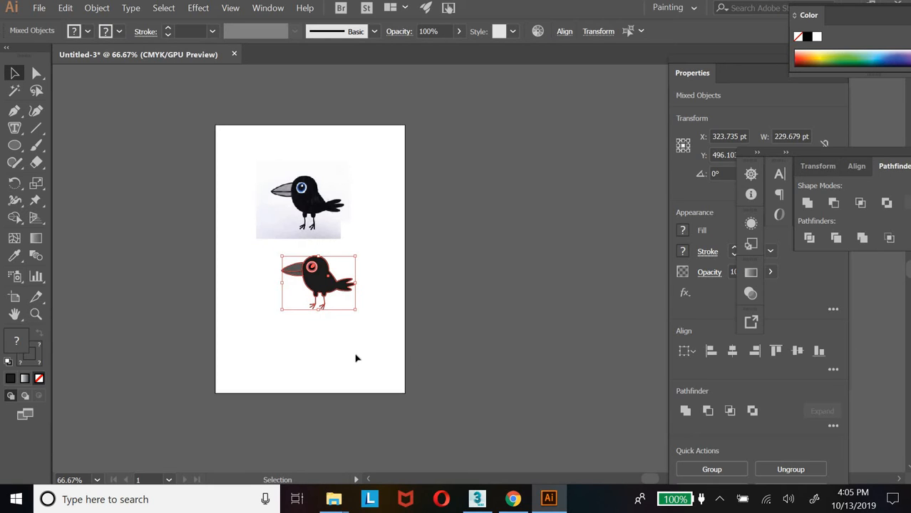
left_click(372, 334)
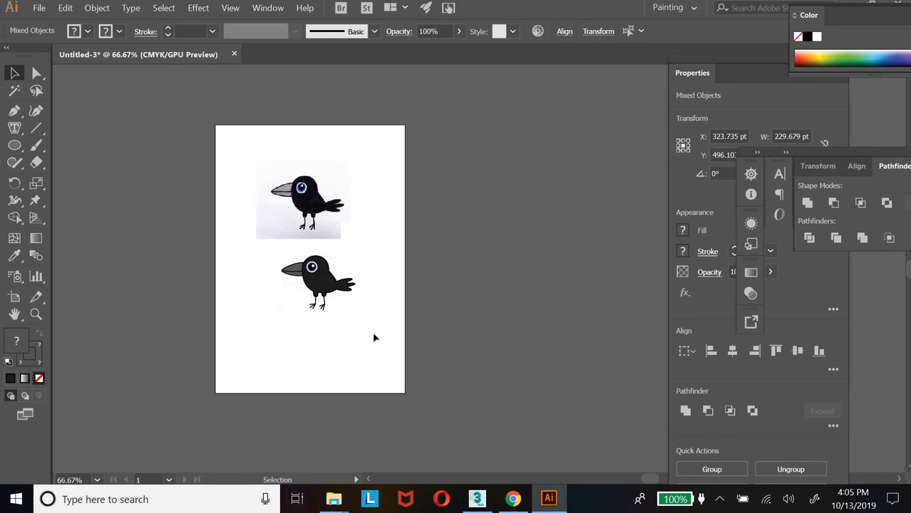
left_click(37, 314)
left_click(451, 270)
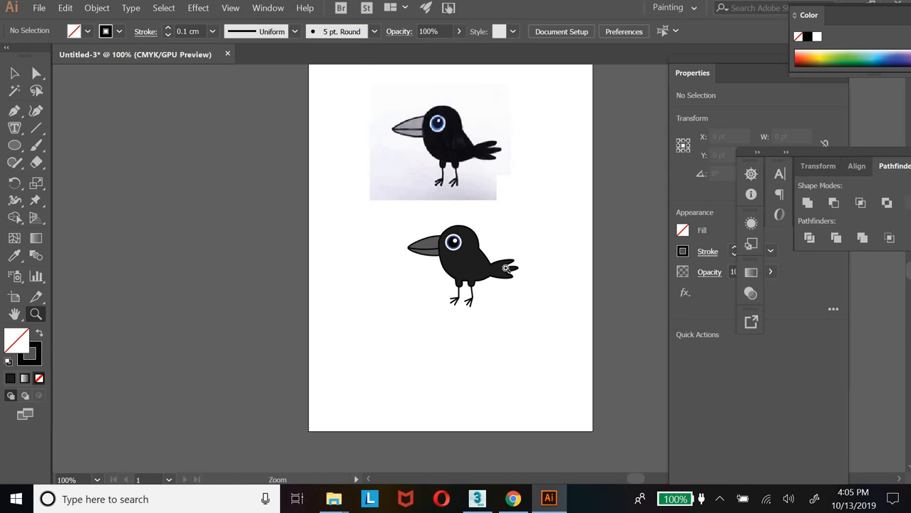
left_click(505, 268)
left_click(492, 264)
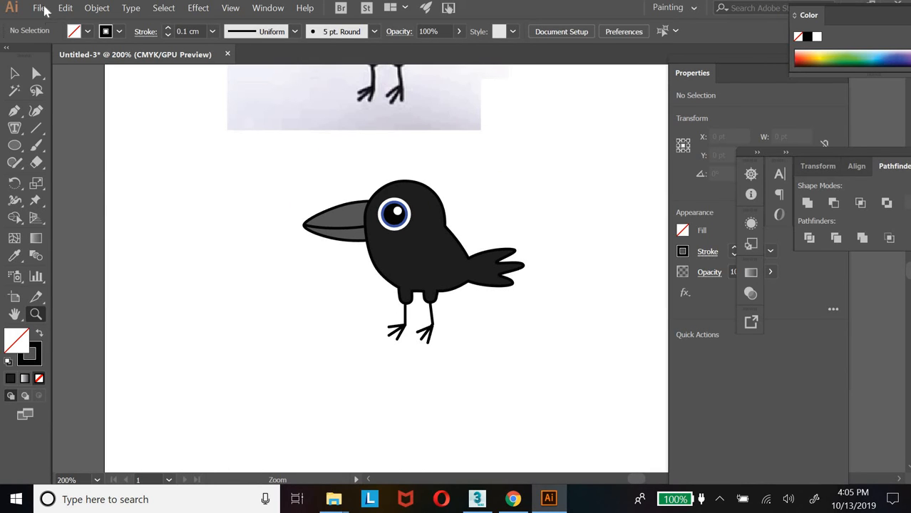
left_click(39, 8)
left_click(57, 54)
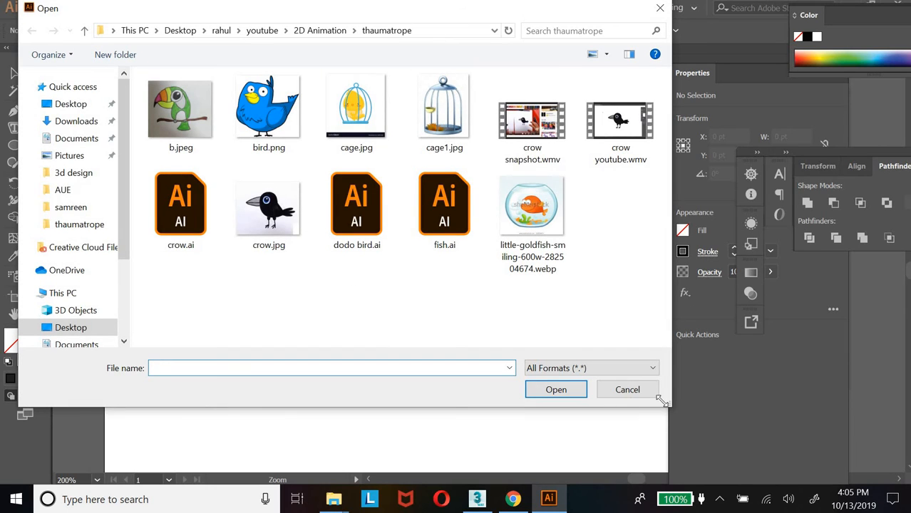
left_click(651, 394)
Save the drawing as an Illustrator file named "crow new" in the thaumatrope folder, accepting the default save options
left_click(39, 8)
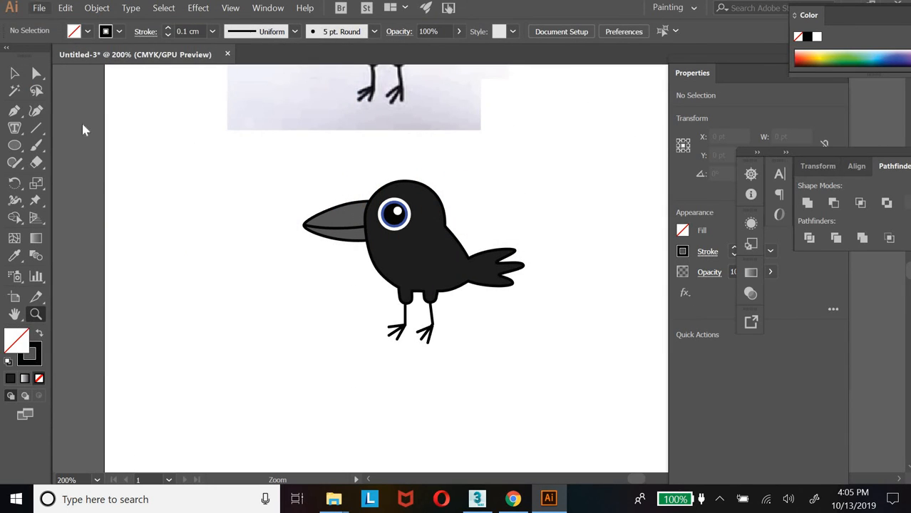
left_click(63, 116)
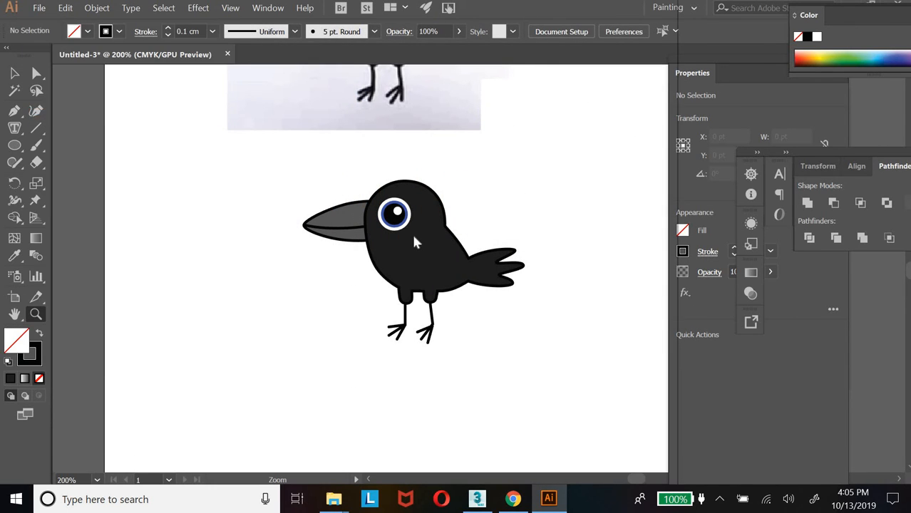
type("crow new")
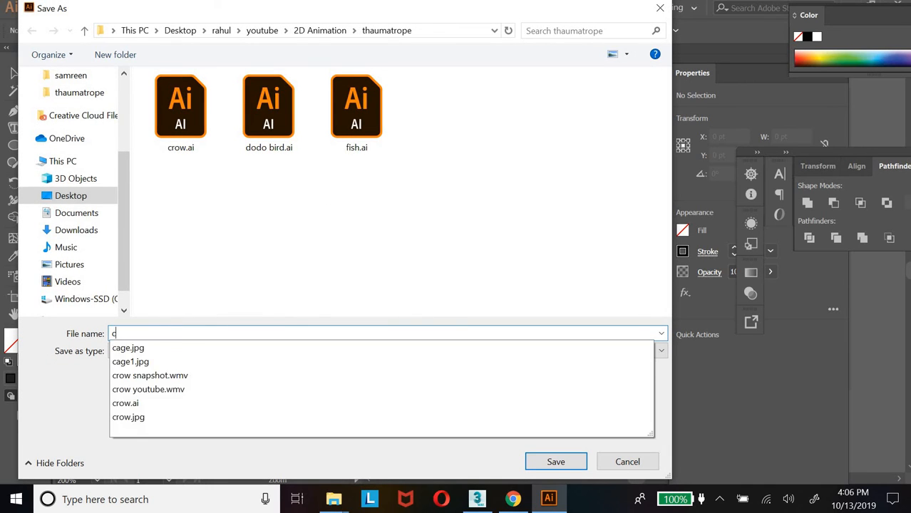
key("Return")
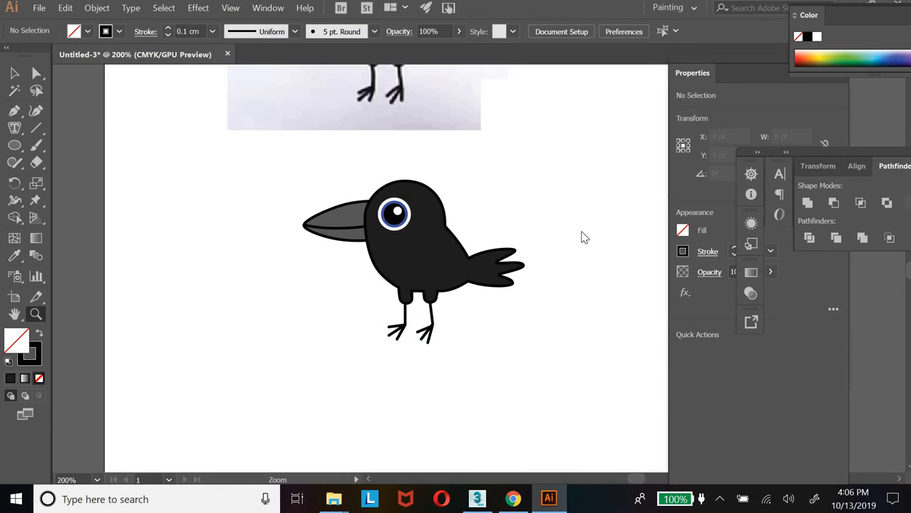
key("Return")
Open the existing file crow.ai from the thaumatrope folder and bring its whole birdcage drawing into view
left_click(38, 8)
left_click(63, 57)
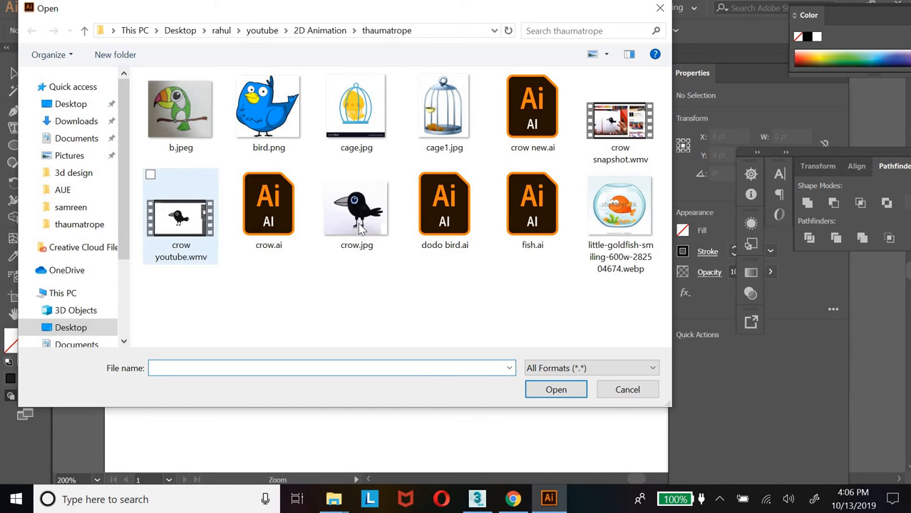
left_click(268, 209)
left_click(558, 390)
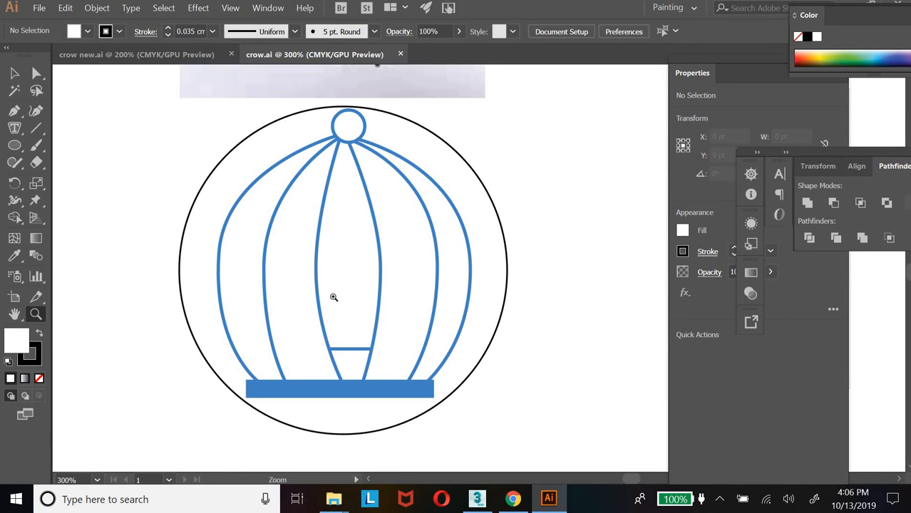
left_click(543, 268, "alt")
left_click(288, 270, "alt")
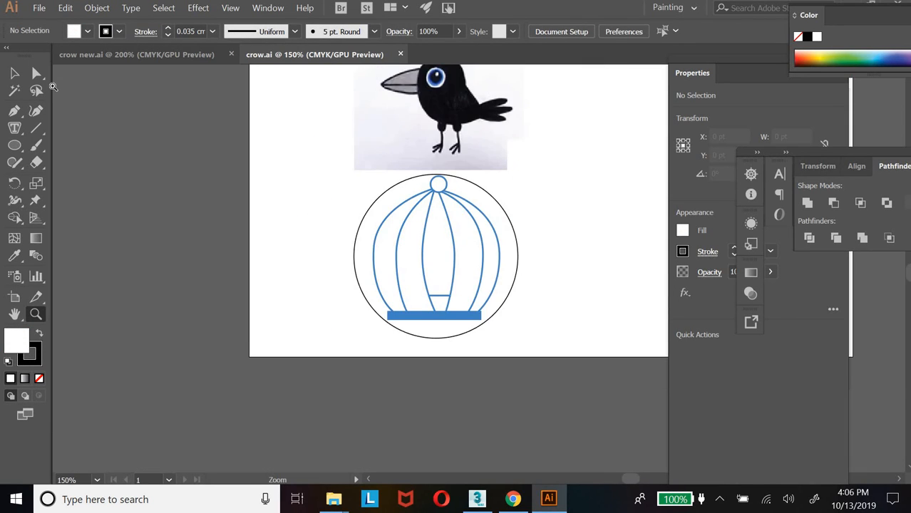
Bring up the document's layer list beside the birdcage artwork, and leave the circle around the cage deselected
left_click(13, 73)
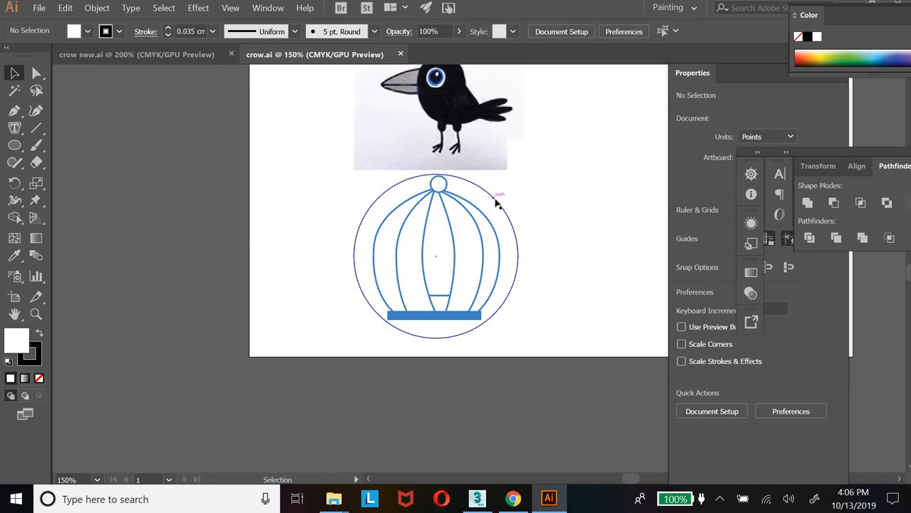
left_click(380, 301)
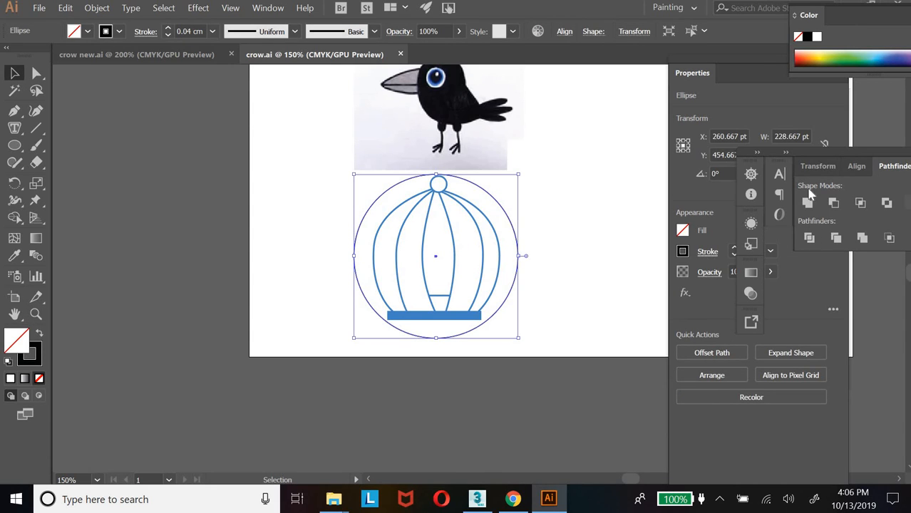
left_click(264, 8)
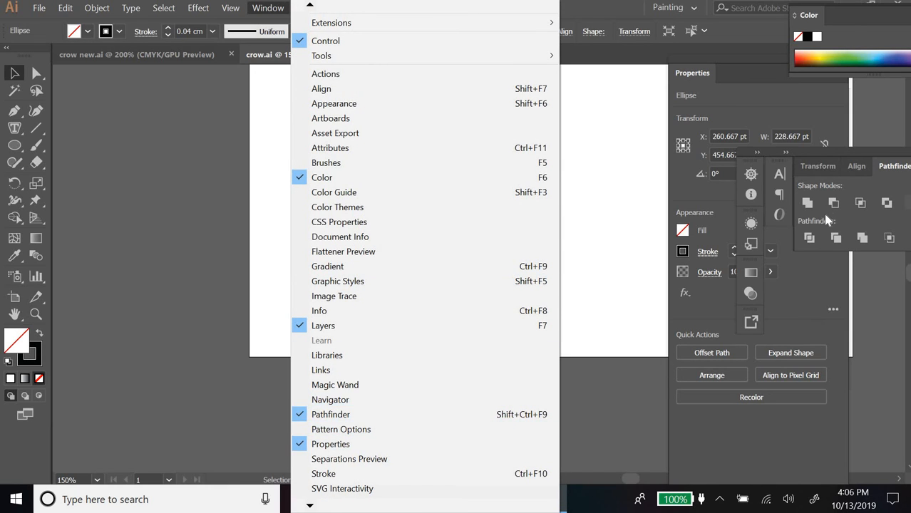
left_click(834, 143)
left_click_drag(748, 74, 575, 268)
left_click_drag(826, 153, 841, 321)
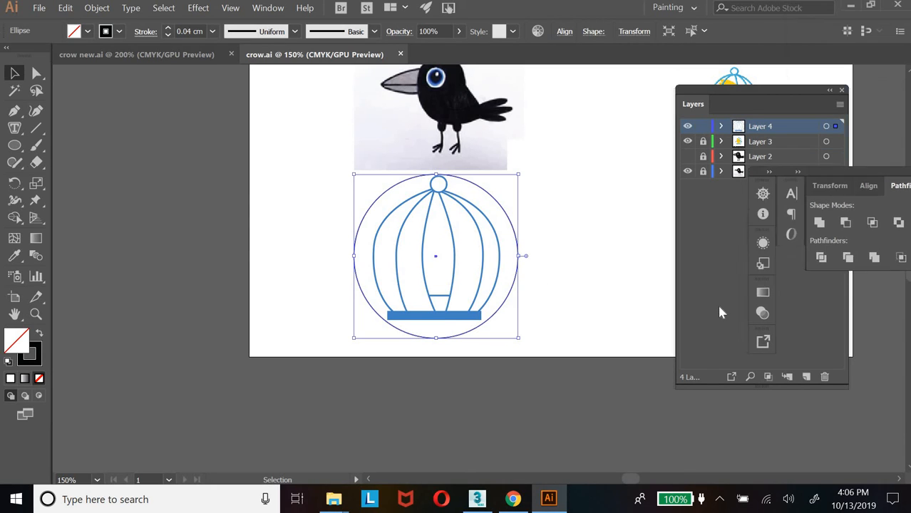
left_click(36, 314)
left_click(526, 226)
left_click(14, 73)
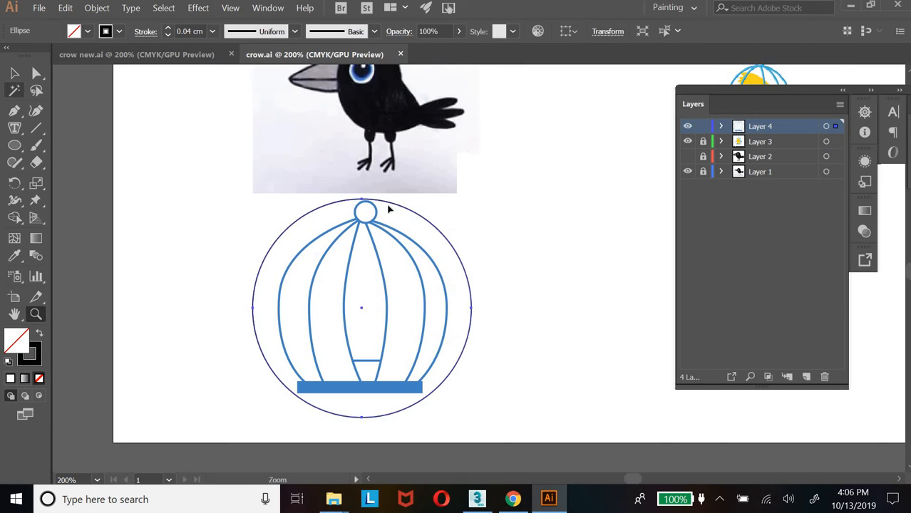
left_click(464, 289)
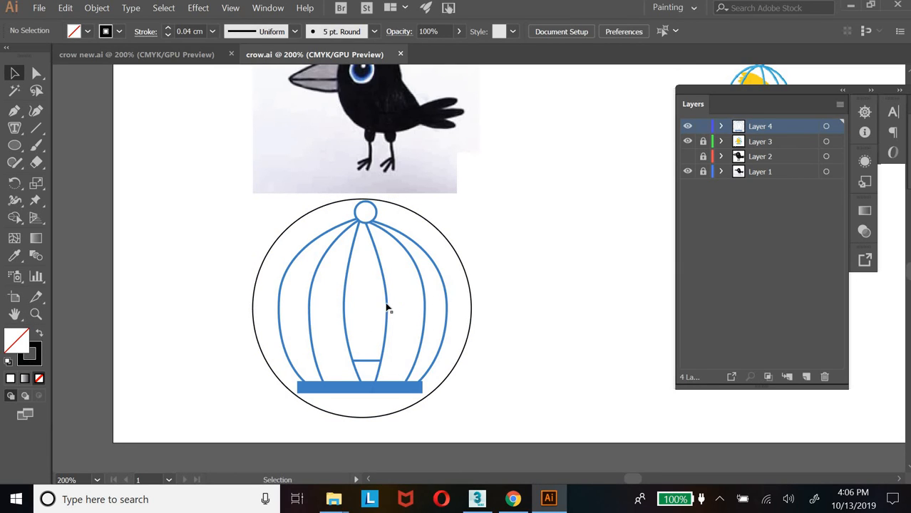
Toggle the visibility of Layer 4 and Layer 2 to compare the cage with and without the crow, leaving both layers shown
left_click(688, 156)
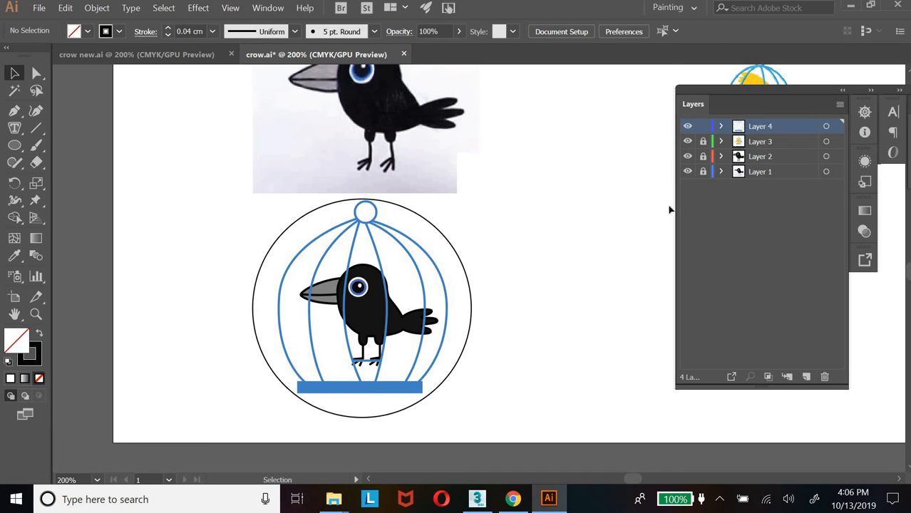
left_click(687, 127)
left_click(687, 127)
left_click(687, 157)
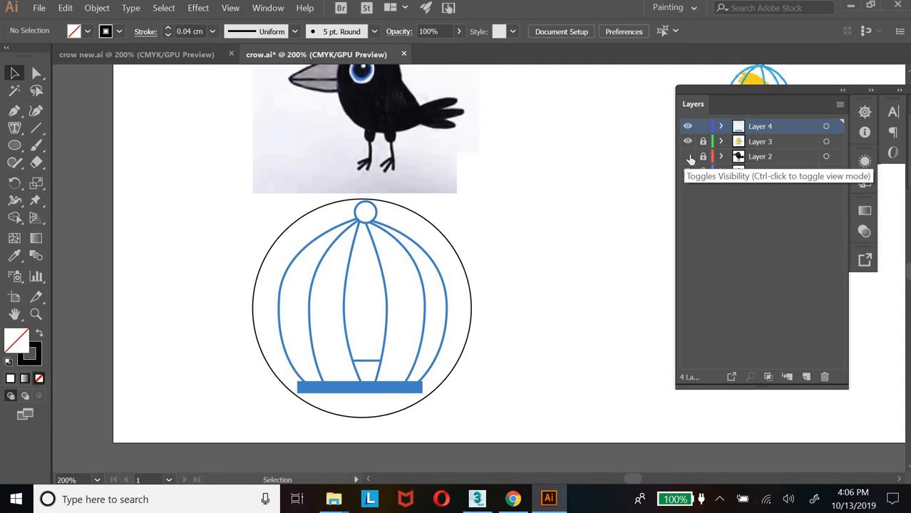
left_click(688, 156)
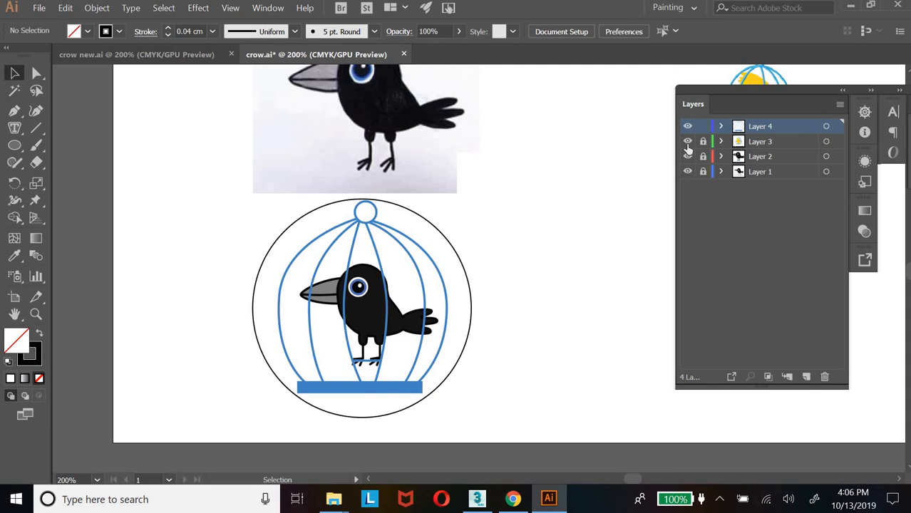
left_click(689, 157)
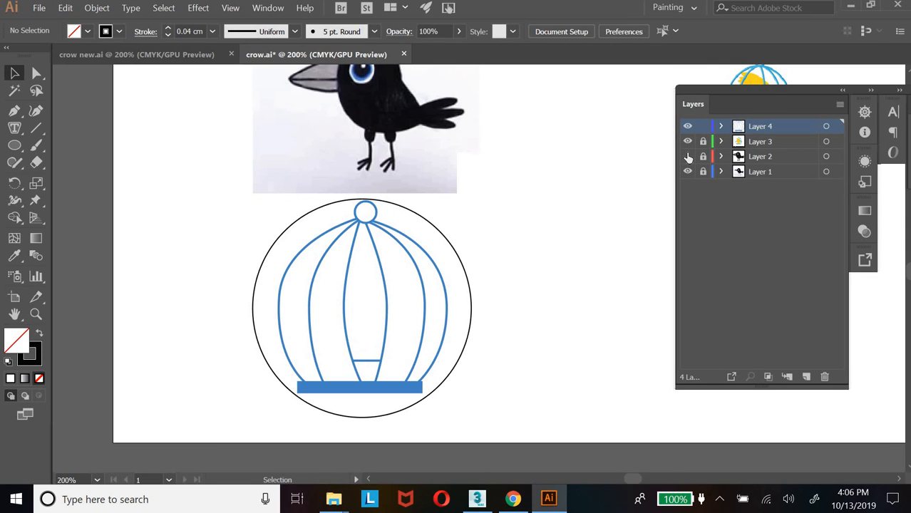
left_click(689, 157)
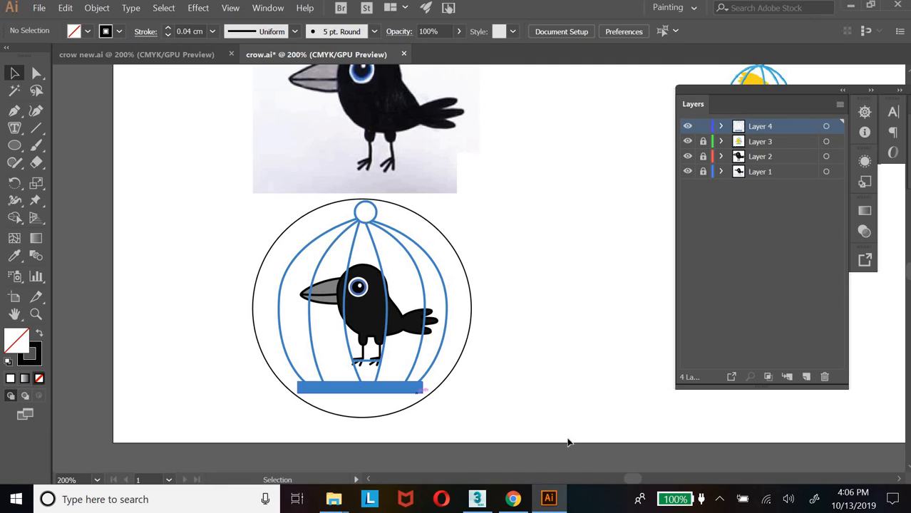
left_click(36, 316)
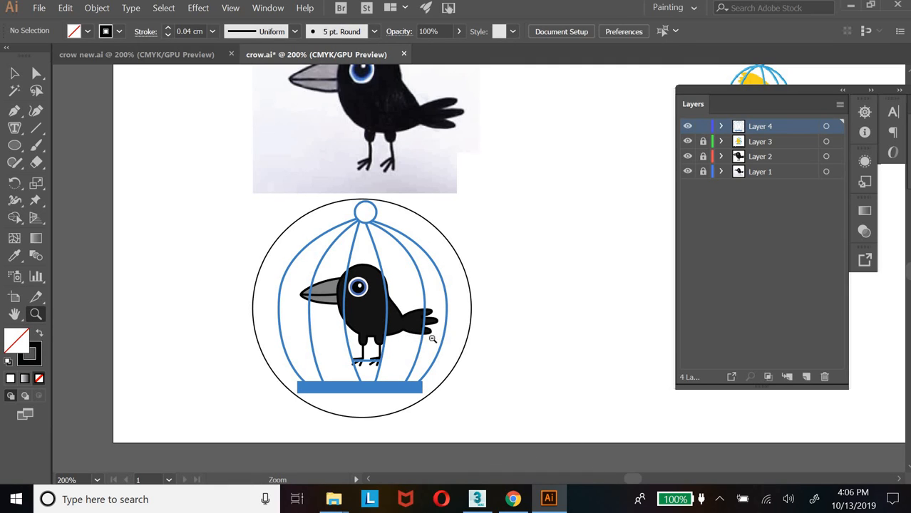
left_click(501, 254, "alt")
left_click(497, 240, "alt")
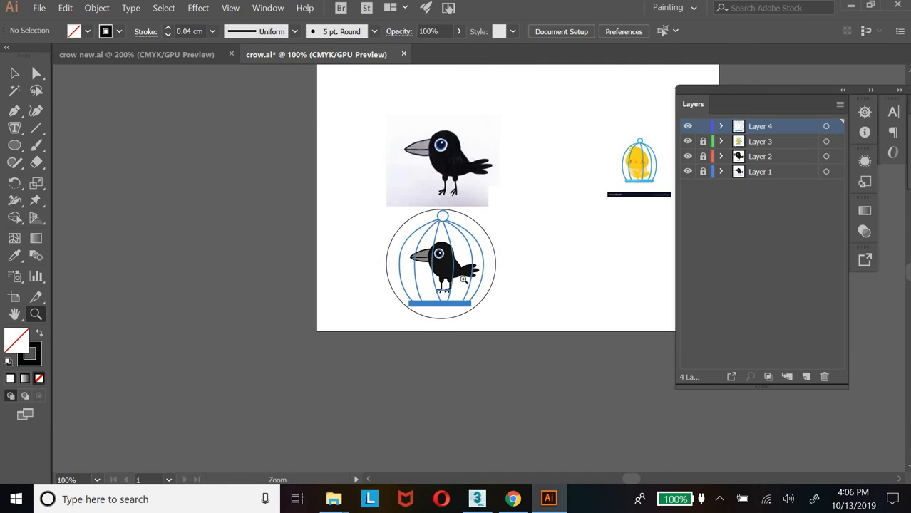
left_click(15, 314)
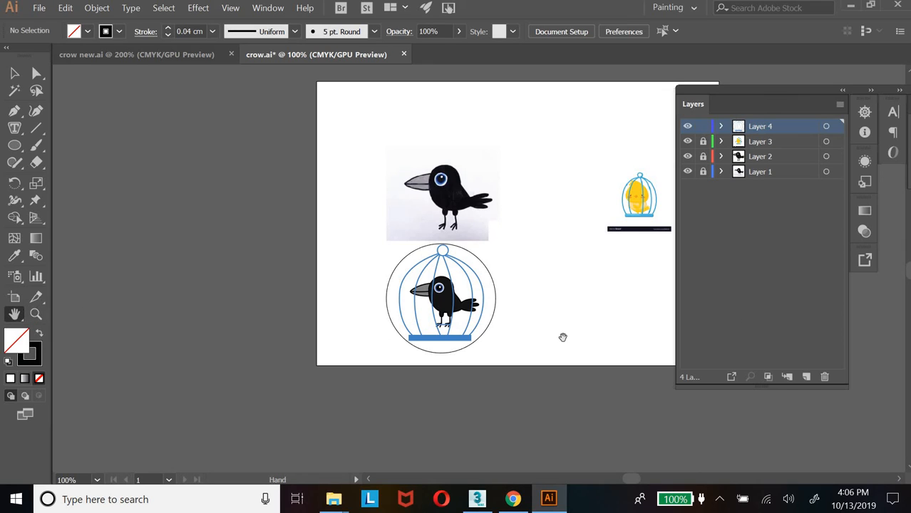